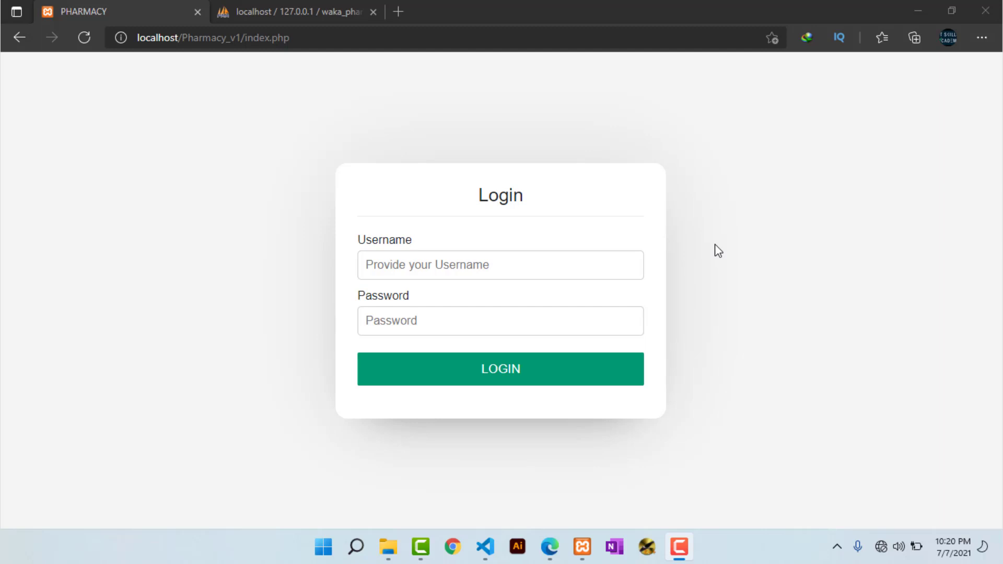
Step: Log in with the username pharmacist and the account password
{"action": "left_click", "coordinate": [441, 265]}
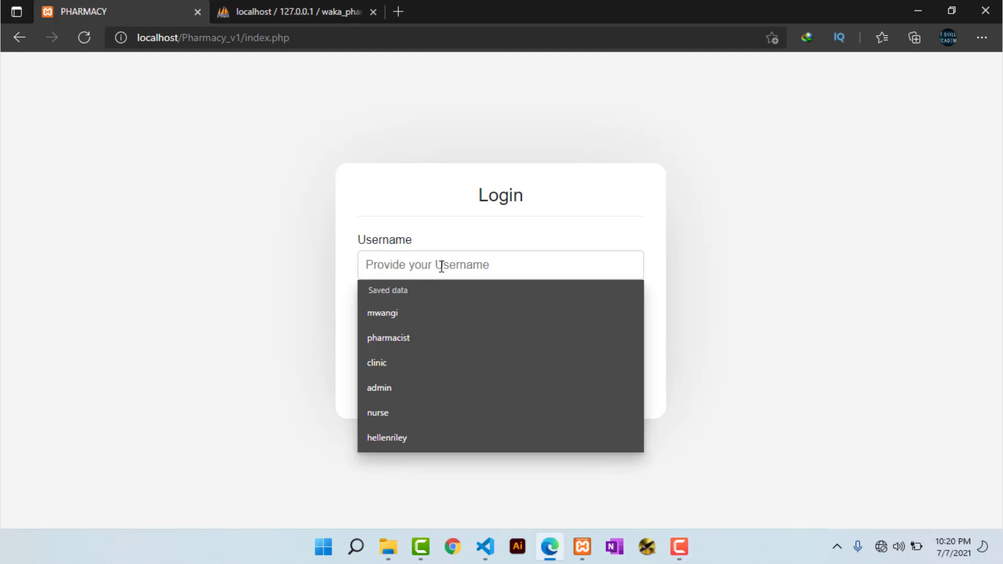
{"action": "left_click", "coordinate": [399, 338]}
{"action": "left_click_drag", "start_coordinate": [425, 269], "coordinate": [347, 284]}
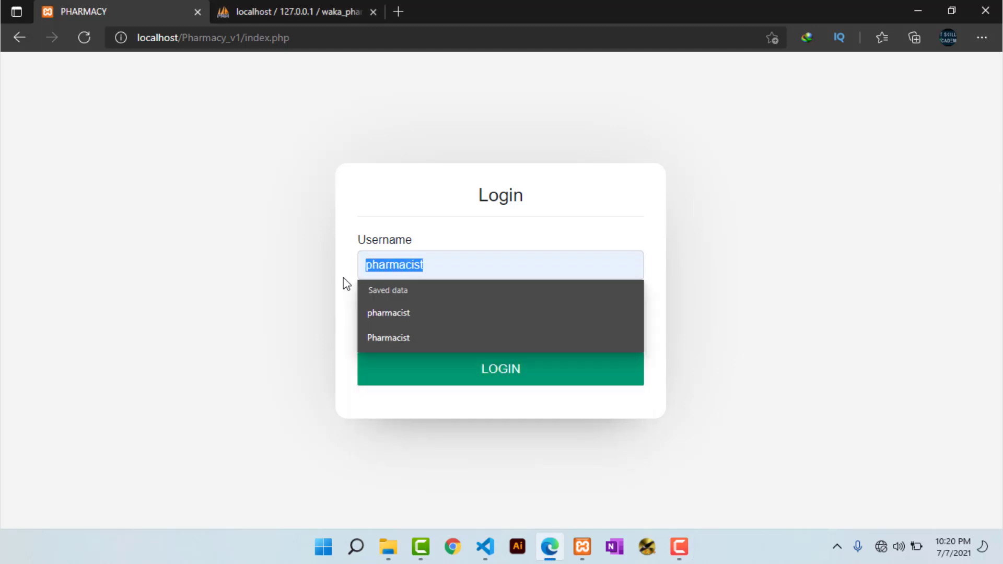
{"action": "left_click", "coordinate": [309, 291]}
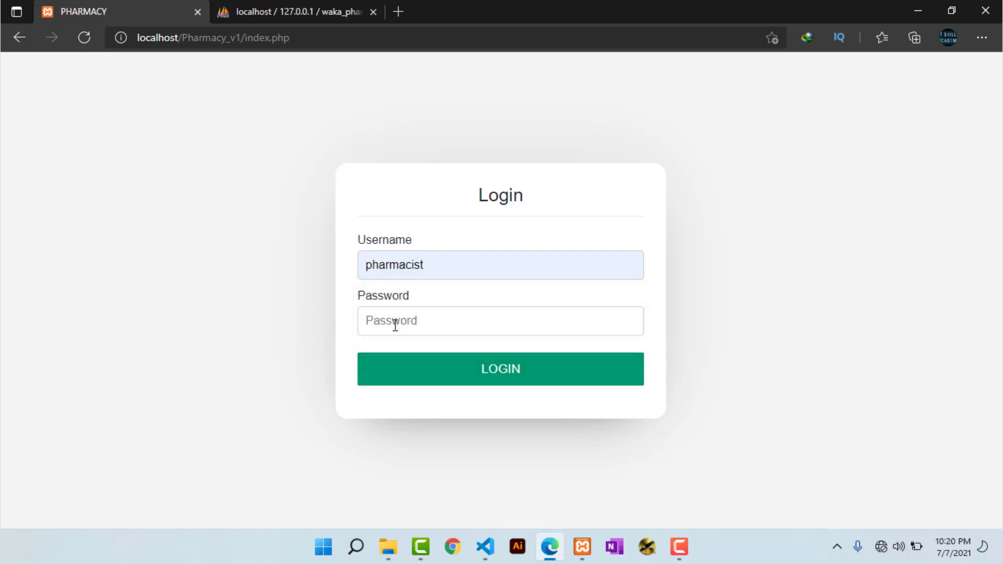
{"action": "left_click", "coordinate": [396, 325]}
{"action": "key", "text": "ctrl+v"}
{"action": "left_click", "coordinate": [477, 368]}
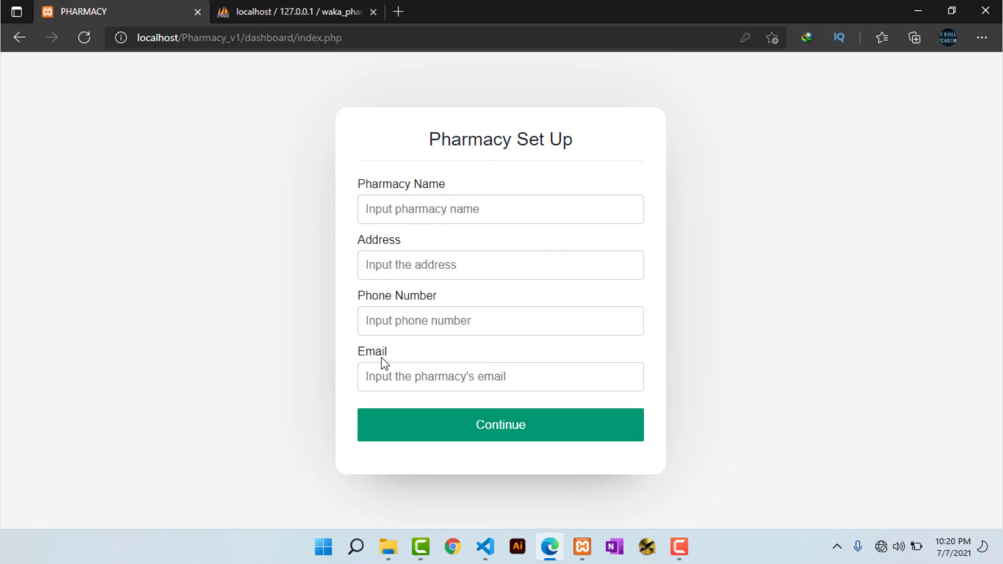
Step: Set up the pharmacy with the name Sample name plus its address, phone number and email, and continue
{"action": "left_click", "coordinate": [392, 212]}
{"action": "type", "text": "sample name"}
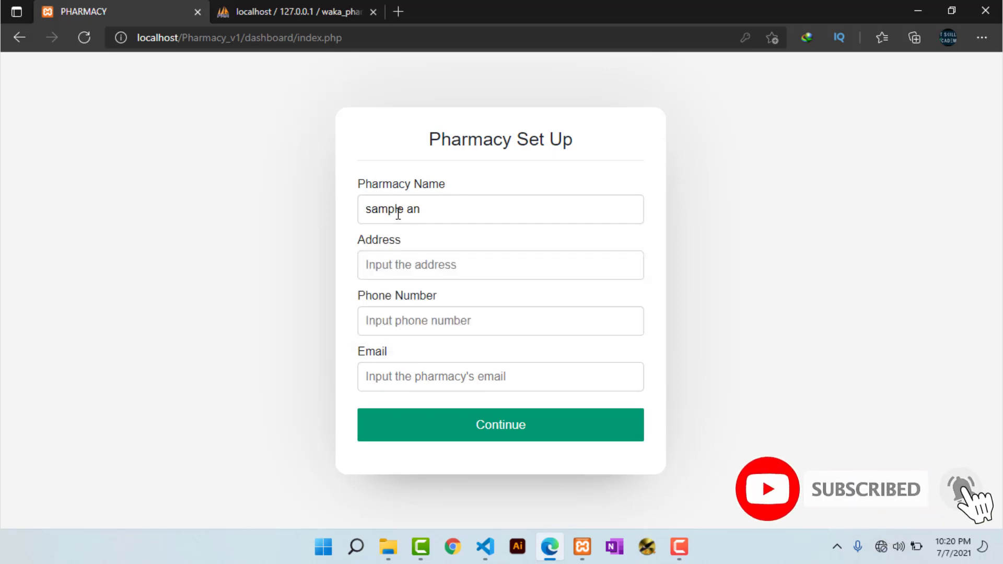
{"action": "left_click", "coordinate": [391, 274]}
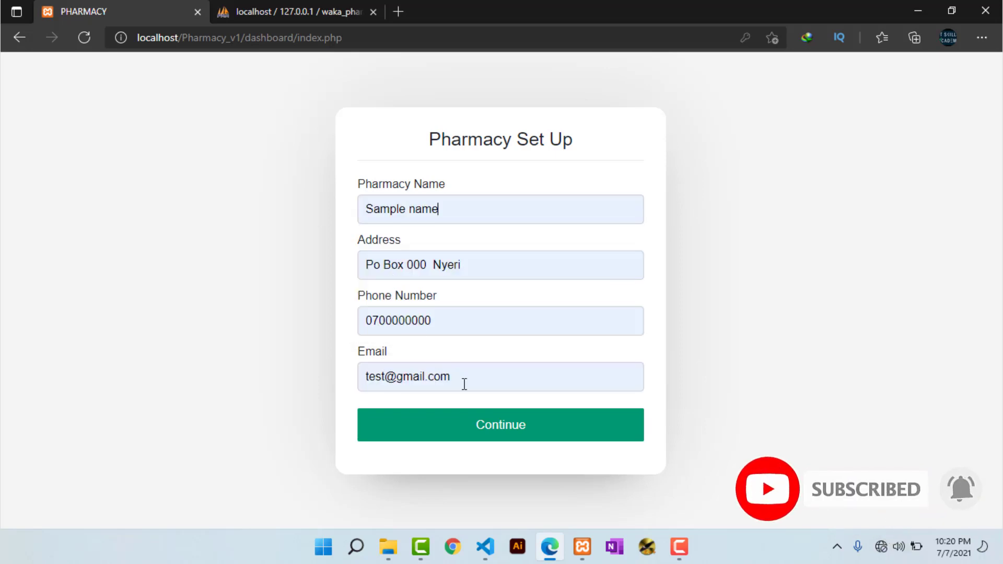
{"action": "left_click", "coordinate": [488, 432]}
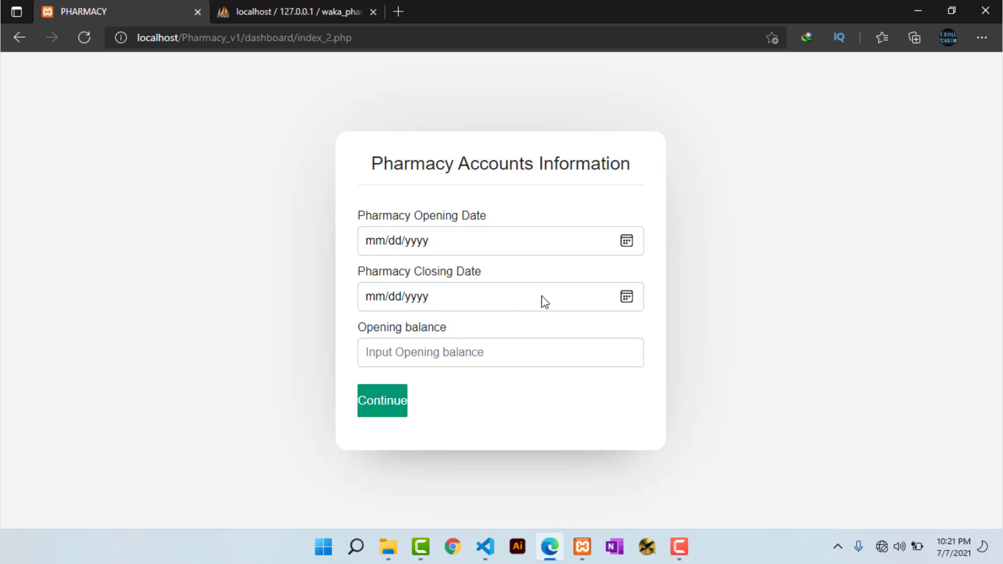
Step: Submit the accounts information with opening date 06/01/2021, closing date 06/01/2022 and an opening balance of 500000
{"action": "left_click", "coordinate": [627, 240]}
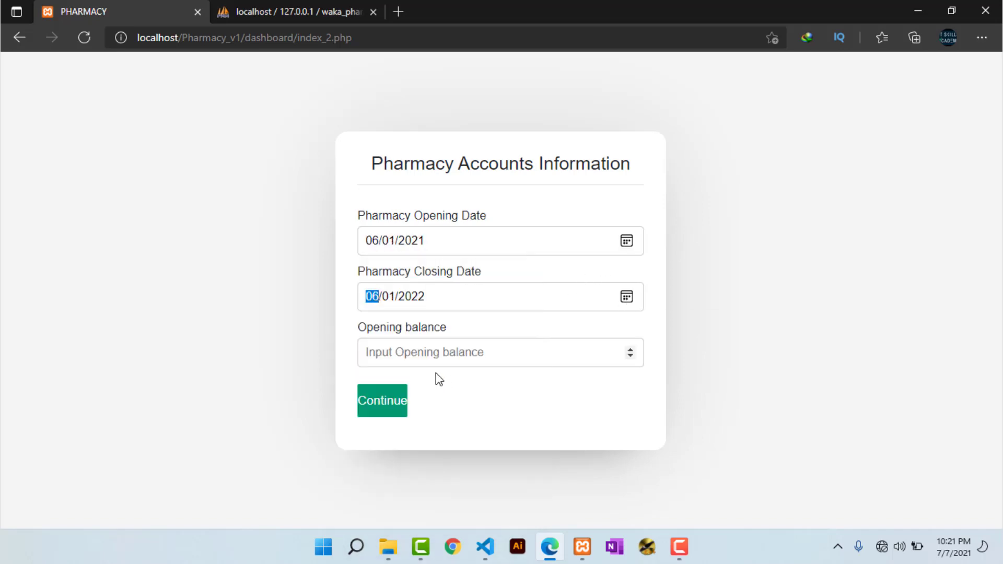
{"action": "left_click", "coordinate": [462, 354]}
{"action": "type", "text": "500000"}
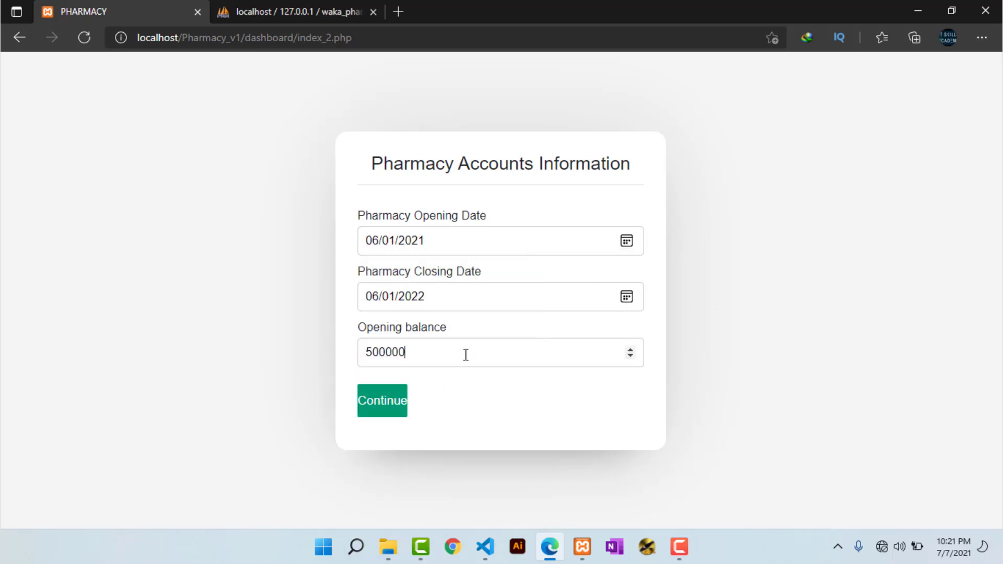
{"action": "left_click", "coordinate": [400, 409]}
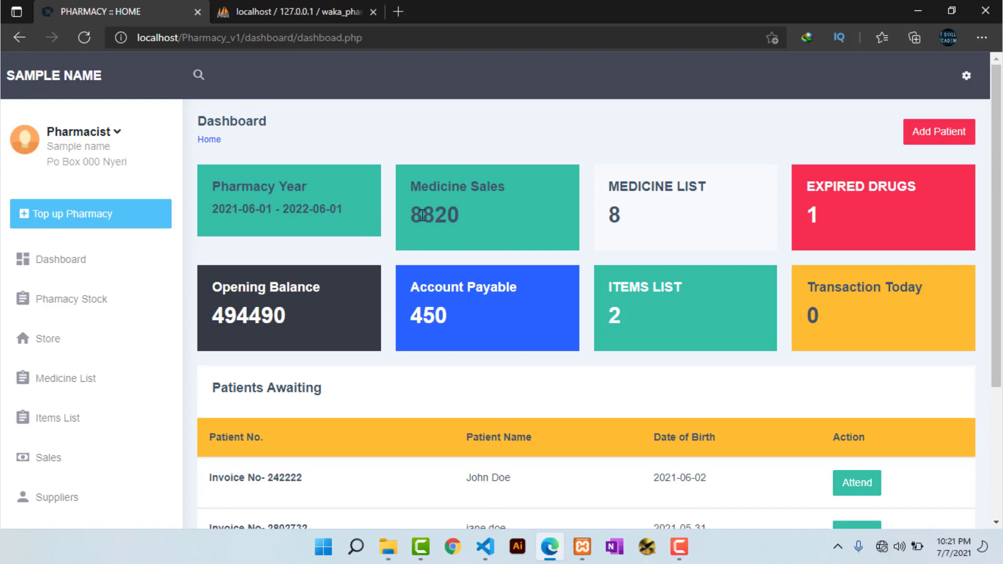
Step: Look over the dashboard's summary cards, paying attention to the Account Payable figure
{"action": "scroll", "coordinate": [264, 313], "scroll_direction": "down", "scroll_amount": 2}
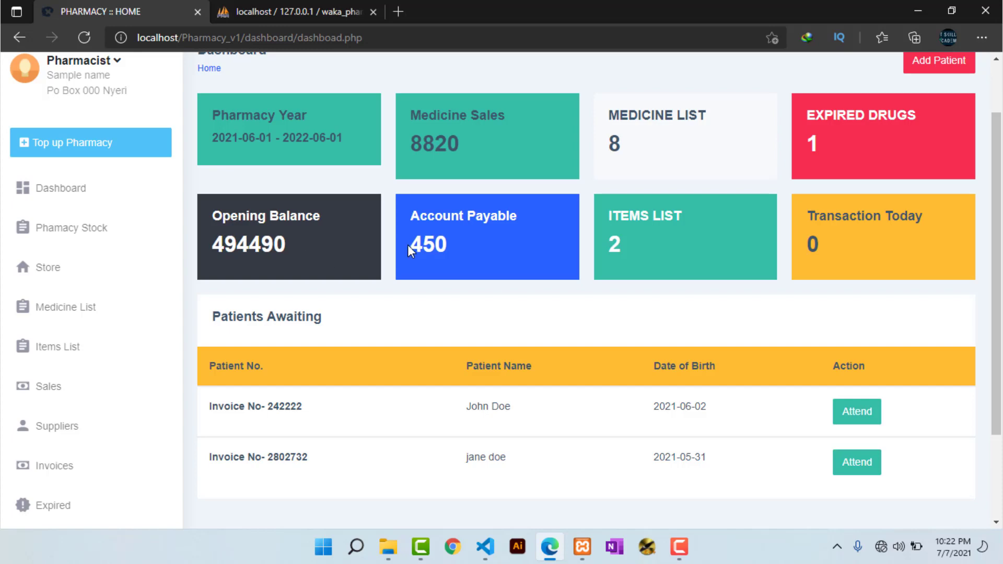
{"action": "left_click_drag", "start_coordinate": [414, 246], "coordinate": [448, 245]}
{"action": "left_click_drag", "start_coordinate": [407, 243], "coordinate": [450, 244]}
{"action": "scroll", "coordinate": [449, 237], "scroll_direction": "up", "scroll_amount": 1}
{"action": "left_click", "coordinate": [449, 236]}
{"action": "scroll", "coordinate": [447, 235], "scroll_direction": "up", "scroll_amount": 1}
{"action": "scroll", "coordinate": [441, 203], "scroll_direction": "down", "scroll_amount": 3}
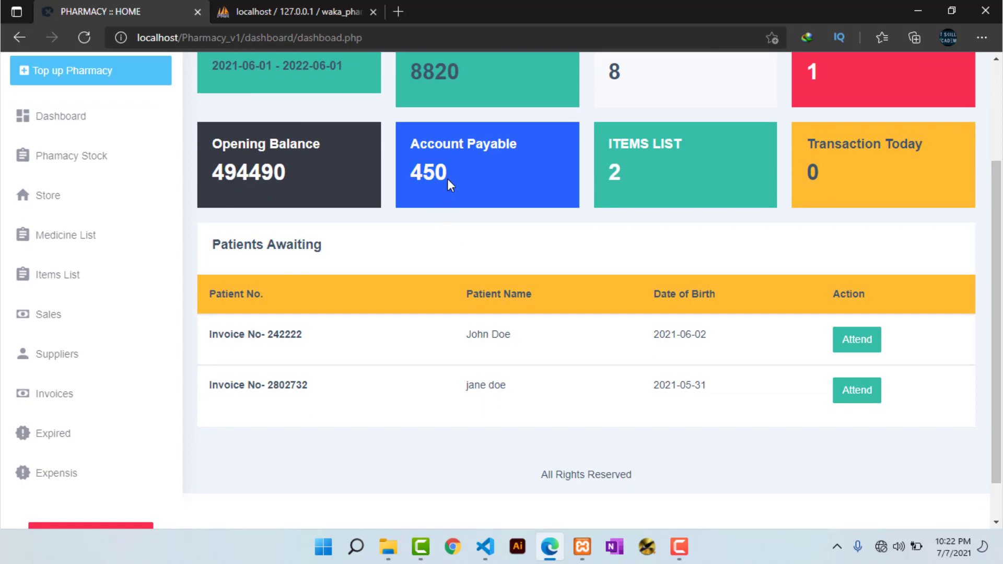
{"action": "scroll", "coordinate": [437, 214], "scroll_direction": "up", "scroll_amount": 3}
{"action": "scroll", "coordinate": [425, 241], "scroll_direction": "down", "scroll_amount": 3}
{"action": "scroll", "coordinate": [368, 207], "scroll_direction": "up", "scroll_amount": 3}
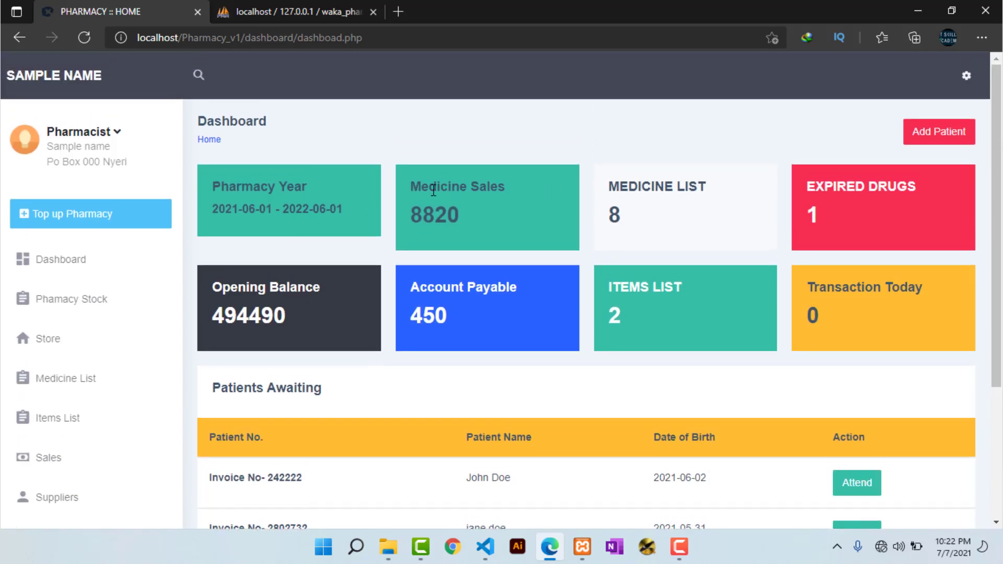
Step: Examine the dashboard cards for medicine sales, medicine list, expired drugs, items list and today's transactions
{"action": "left_click_drag", "start_coordinate": [412, 186], "coordinate": [496, 186]}
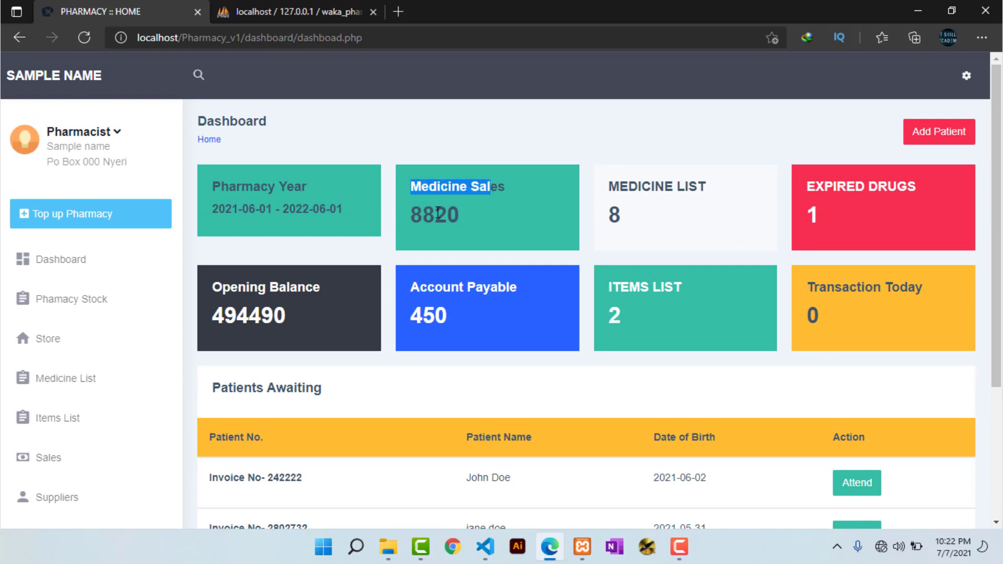
{"action": "left_click_drag", "start_coordinate": [461, 215], "coordinate": [410, 215]}
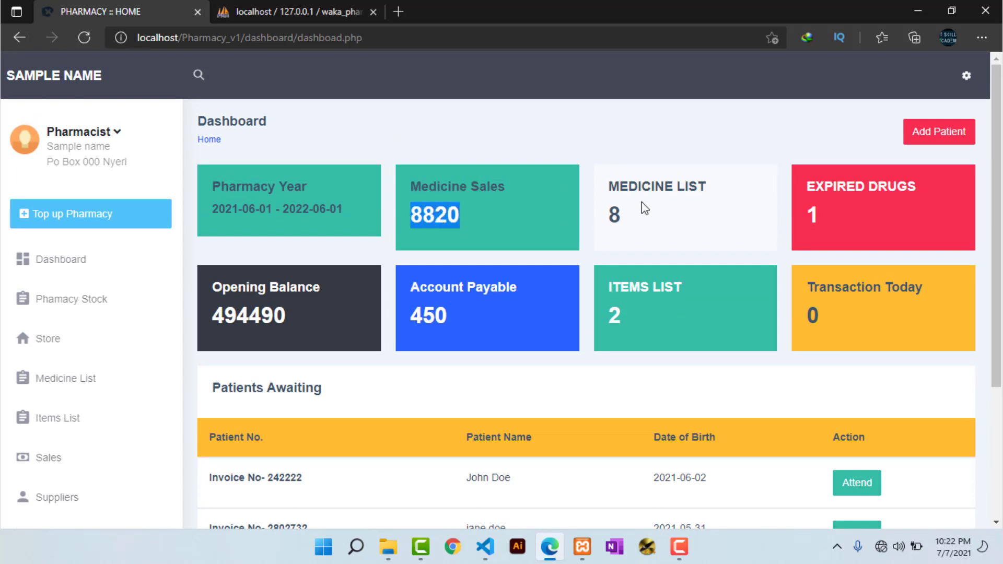
{"action": "left_click_drag", "start_coordinate": [611, 191], "coordinate": [717, 192]}
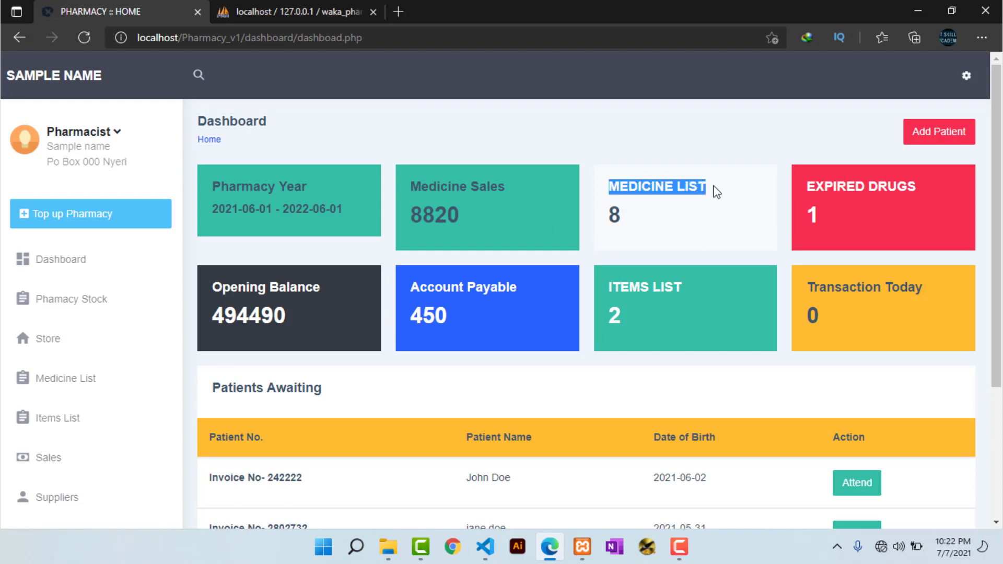
{"action": "left_click_drag", "start_coordinate": [623, 215], "coordinate": [611, 214]}
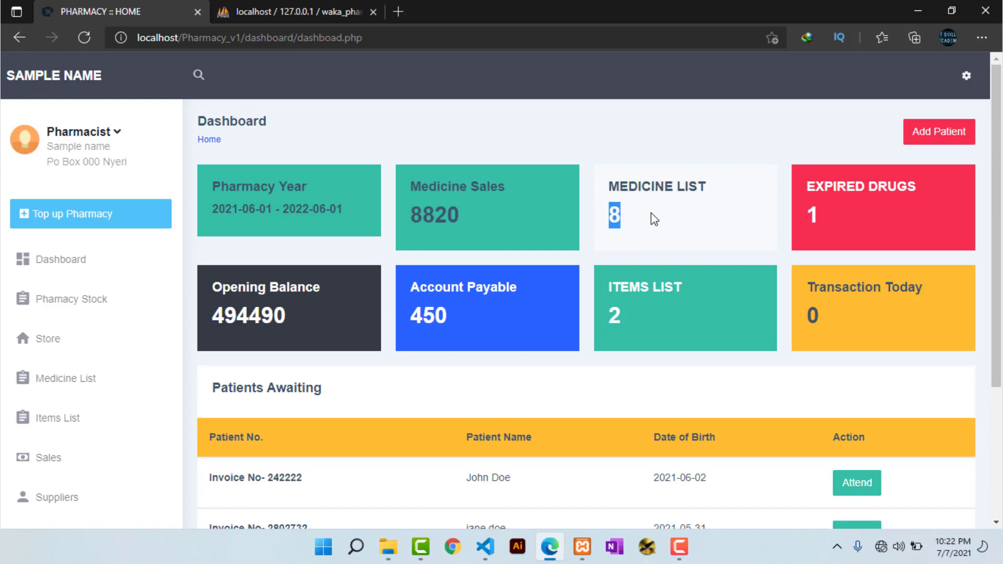
{"action": "left_click", "coordinate": [664, 219]}
{"action": "left_click_drag", "start_coordinate": [815, 188], "coordinate": [912, 195]}
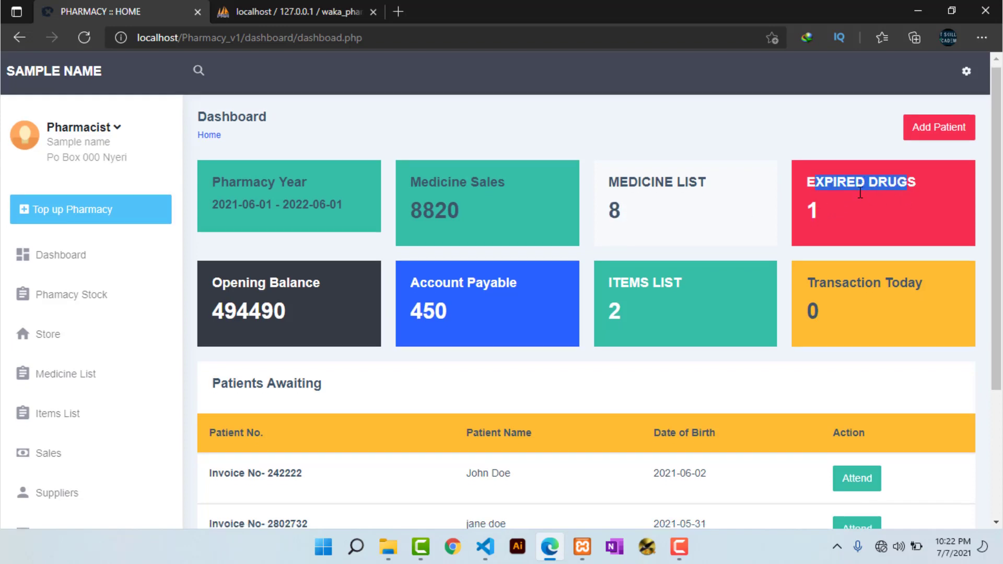
{"action": "scroll", "coordinate": [450, 204], "scroll_direction": "down", "scroll_amount": 2}
{"action": "left_click_drag", "start_coordinate": [611, 218], "coordinate": [689, 224]}
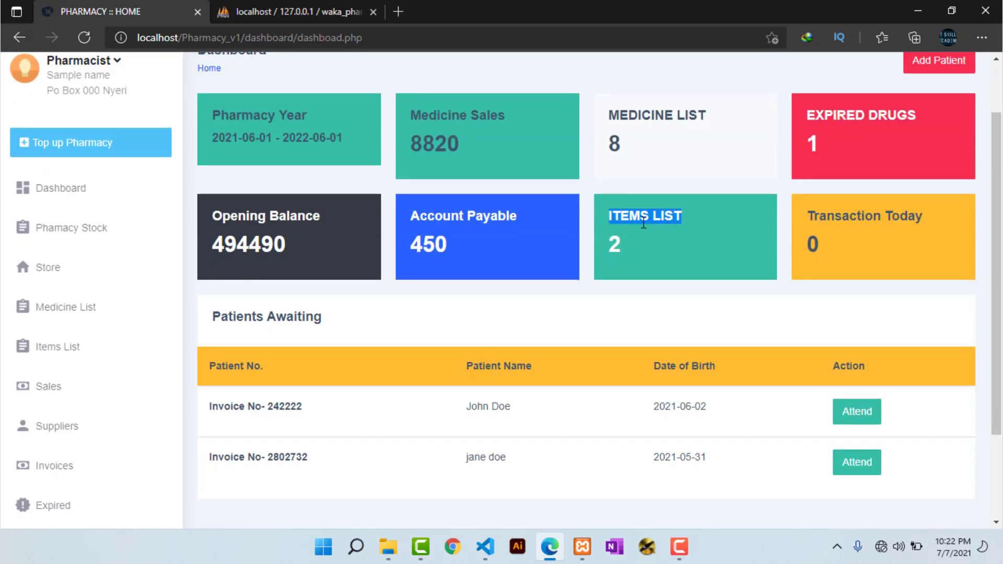
{"action": "left_click_drag", "start_coordinate": [622, 243], "coordinate": [604, 214]}
{"action": "left_click_drag", "start_coordinate": [808, 214], "coordinate": [922, 218]}
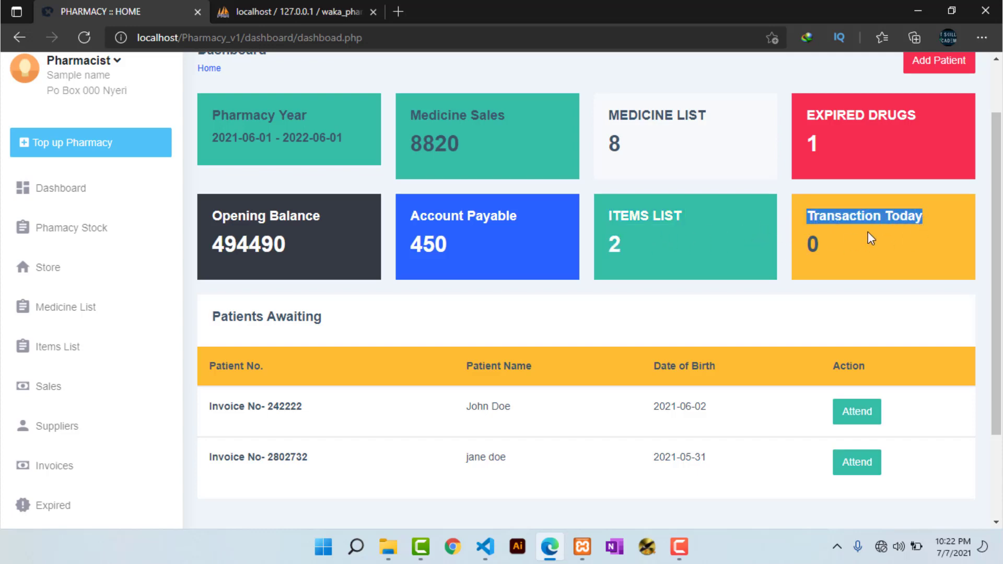
{"action": "left_click_drag", "start_coordinate": [821, 246], "coordinate": [808, 224]}
Step: Review the Patients Awaiting table and the dashboard's option for adding a patient
{"action": "scroll", "coordinate": [835, 259], "scroll_direction": "down", "scroll_amount": 3}
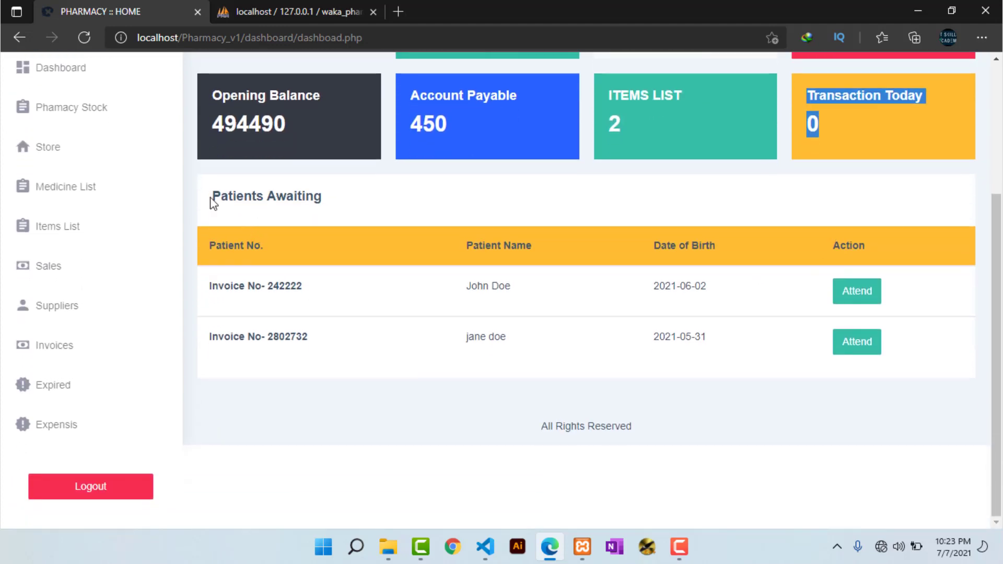
{"action": "left_click_drag", "start_coordinate": [213, 203], "coordinate": [339, 200]}
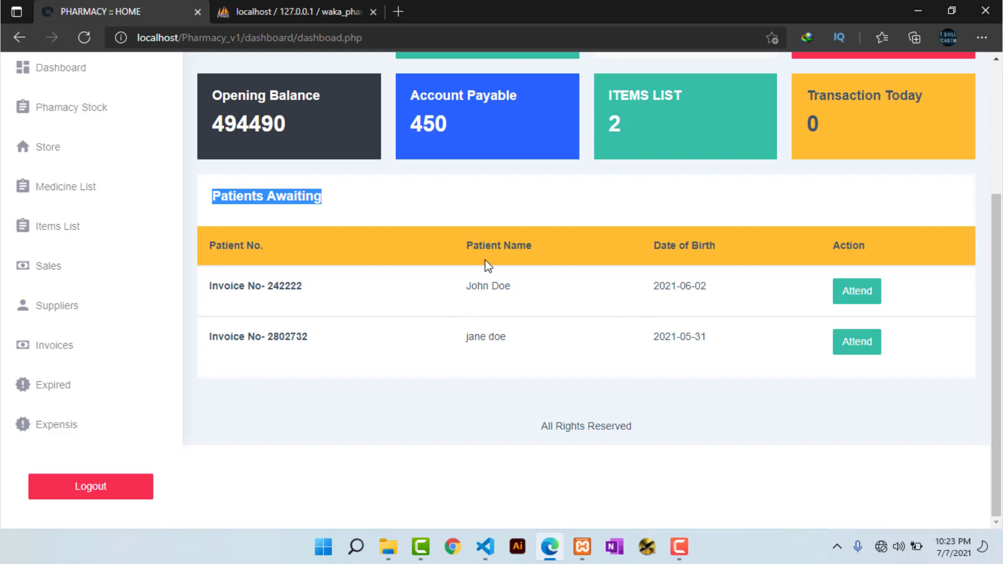
{"action": "scroll", "coordinate": [708, 354], "scroll_direction": "up", "scroll_amount": 3}
{"action": "scroll", "coordinate": [707, 354], "scroll_direction": "down", "scroll_amount": 3}
{"action": "scroll", "coordinate": [527, 310], "scroll_direction": "up", "scroll_amount": 3}
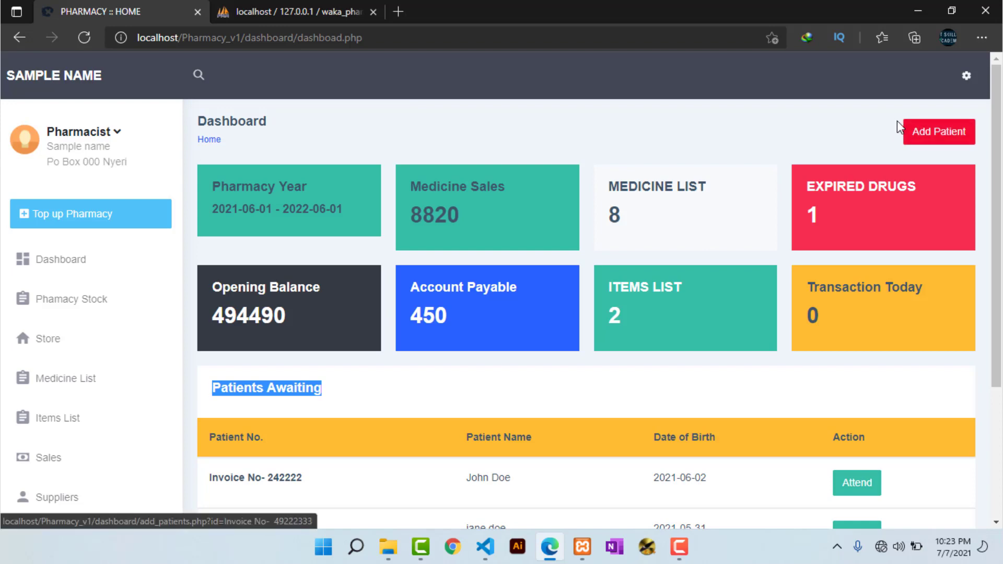
{"action": "scroll", "coordinate": [810, 192], "scroll_direction": "down", "scroll_amount": 3}
{"action": "left_click", "coordinate": [201, 268]}
{"action": "scroll", "coordinate": [200, 267], "scroll_direction": "up", "scroll_amount": 3}
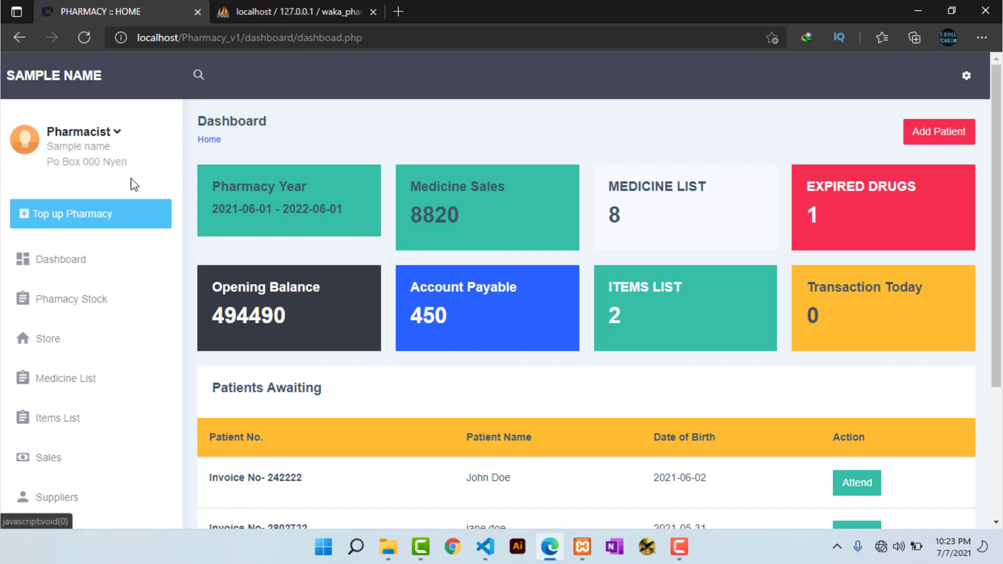
Step: Look through the dashboard's navigation entries, from pharmacy top-up and stock down to expenses and logout
{"action": "scroll", "coordinate": [152, 257], "scroll_direction": "down", "scroll_amount": 3}
{"action": "scroll", "coordinate": [63, 82], "scroll_direction": "up", "scroll_amount": 2}
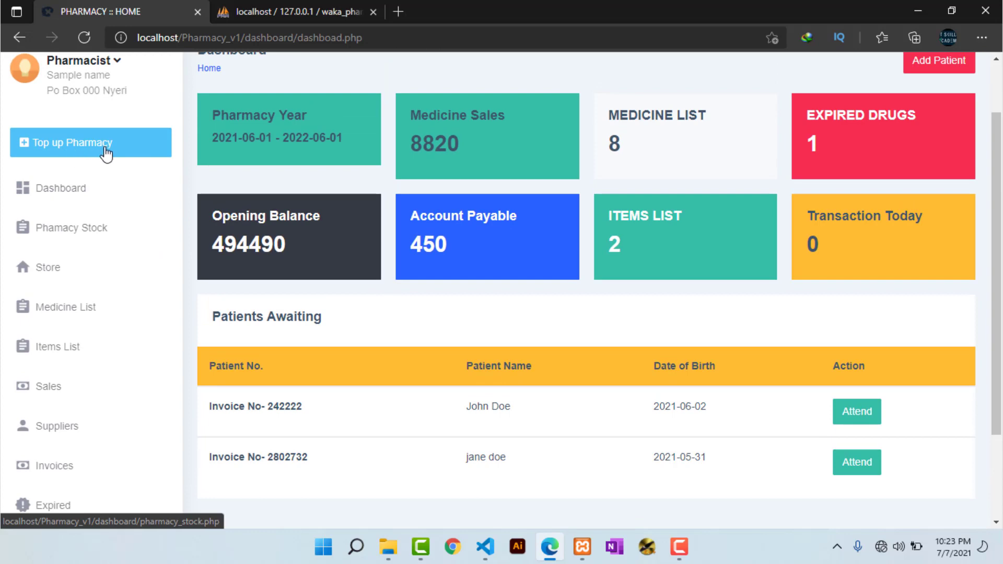
{"action": "scroll", "coordinate": [79, 157], "scroll_direction": "down", "scroll_amount": 2}
{"action": "scroll", "coordinate": [63, 261], "scroll_direction": "up", "scroll_amount": 2}
{"action": "scroll", "coordinate": [69, 277], "scroll_direction": "down", "scroll_amount": 2}
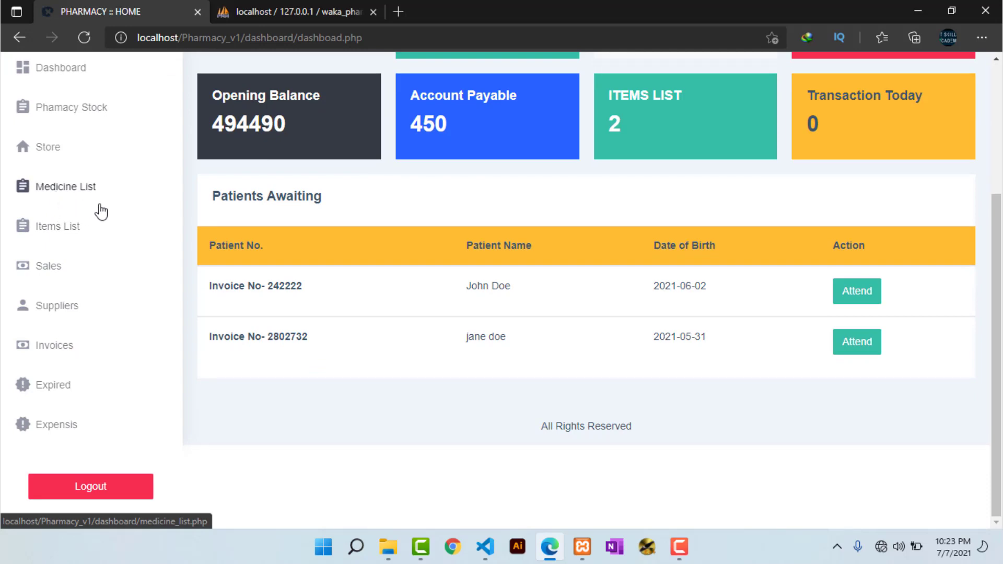
{"action": "scroll", "coordinate": [381, 326], "scroll_direction": "up", "scroll_amount": 1}
{"action": "scroll", "coordinate": [381, 325], "scroll_direction": "up", "scroll_amount": 4}
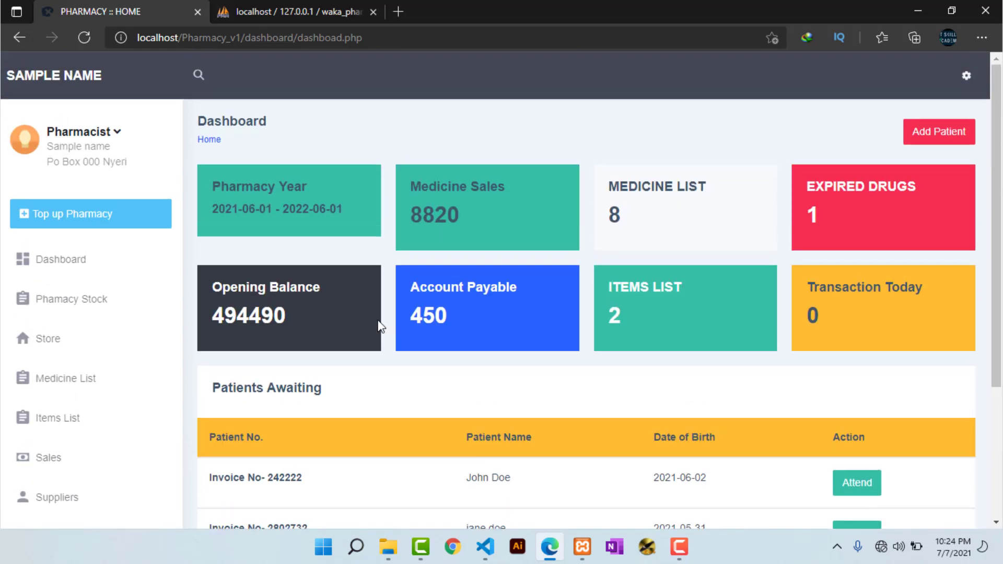
Step: Open the medicine list and review each medicine's information, type, price and available action
{"action": "scroll", "coordinate": [381, 327], "scroll_direction": "down", "scroll_amount": 3}
{"action": "left_click", "coordinate": [57, 244]}
{"action": "scroll", "coordinate": [477, 316], "scroll_direction": "down", "scroll_amount": 1}
{"action": "scroll", "coordinate": [477, 316], "scroll_direction": "up", "scroll_amount": 6}
{"action": "scroll", "coordinate": [477, 315], "scroll_direction": "down", "scroll_amount": 5}
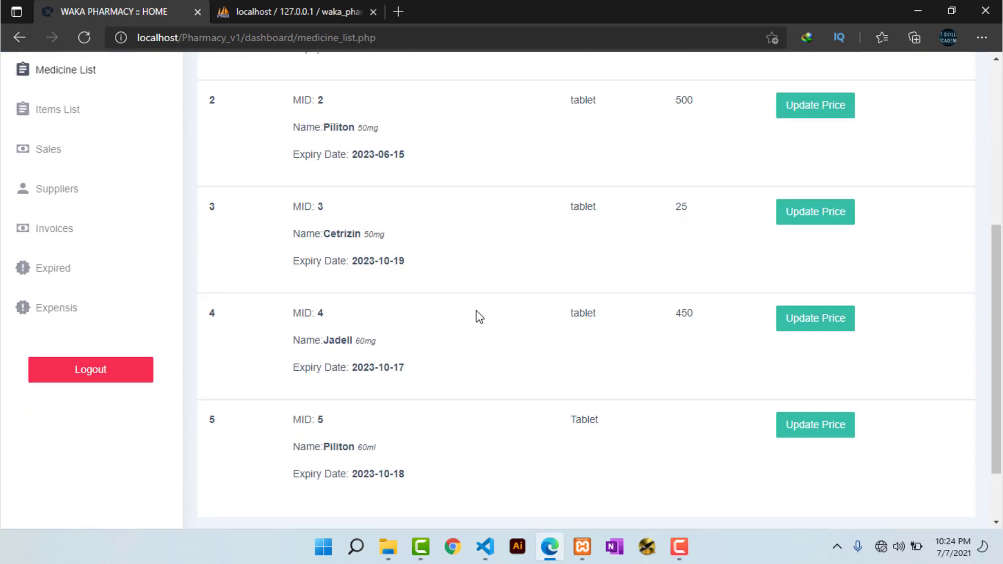
{"action": "scroll", "coordinate": [463, 321], "scroll_direction": "up", "scroll_amount": 3}
{"action": "scroll", "coordinate": [463, 321], "scroll_direction": "up", "scroll_amount": 2}
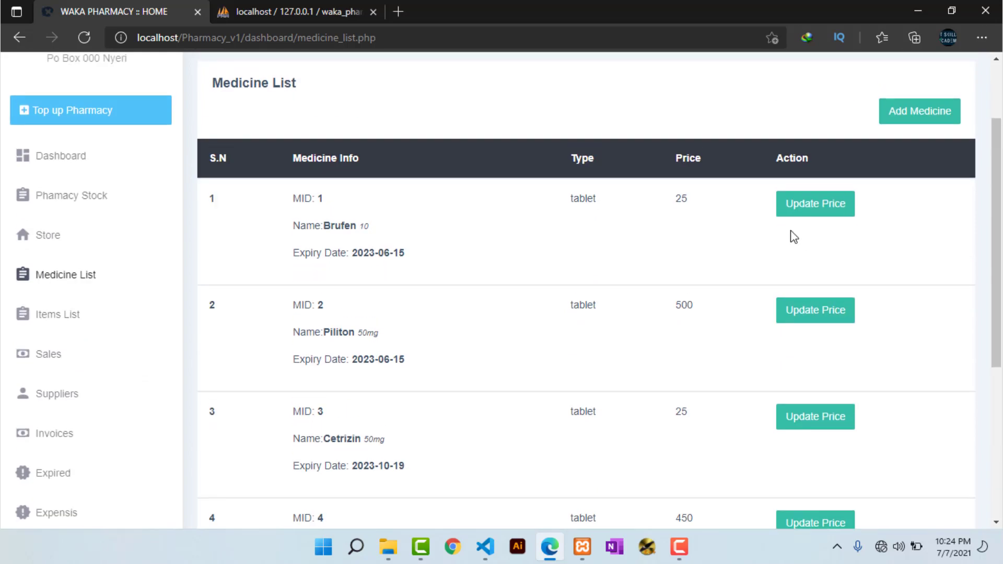
{"action": "scroll", "coordinate": [657, 274], "scroll_direction": "up", "scroll_amount": 2}
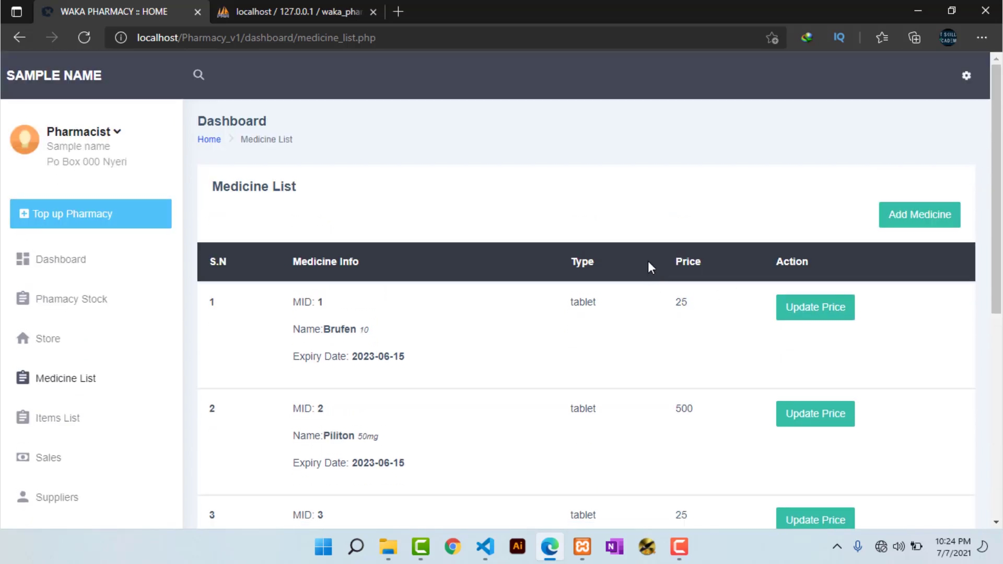
Step: Open the form for adding a medicine and review its fields
{"action": "left_click", "coordinate": [906, 219]}
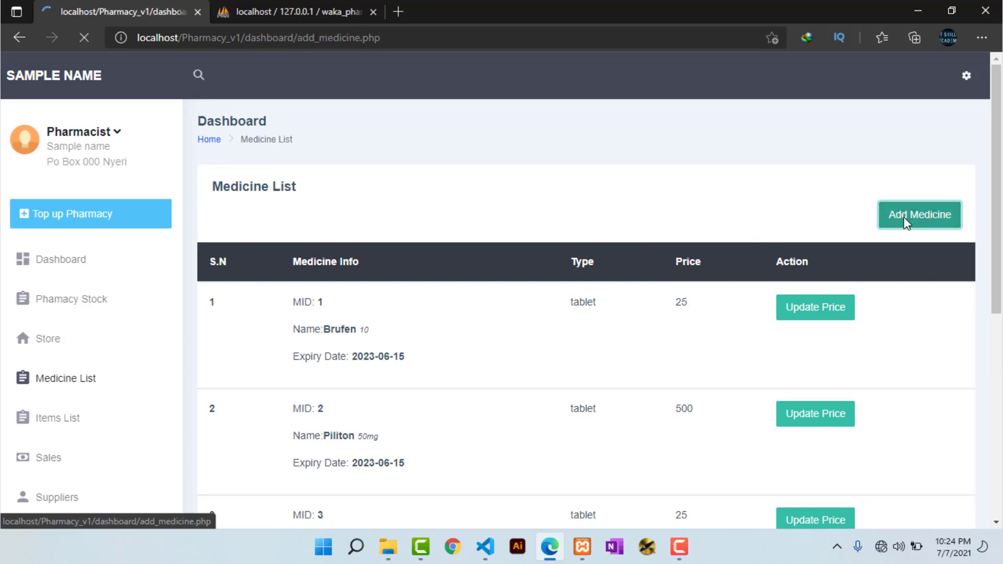
{"action": "left_click", "coordinate": [343, 282]}
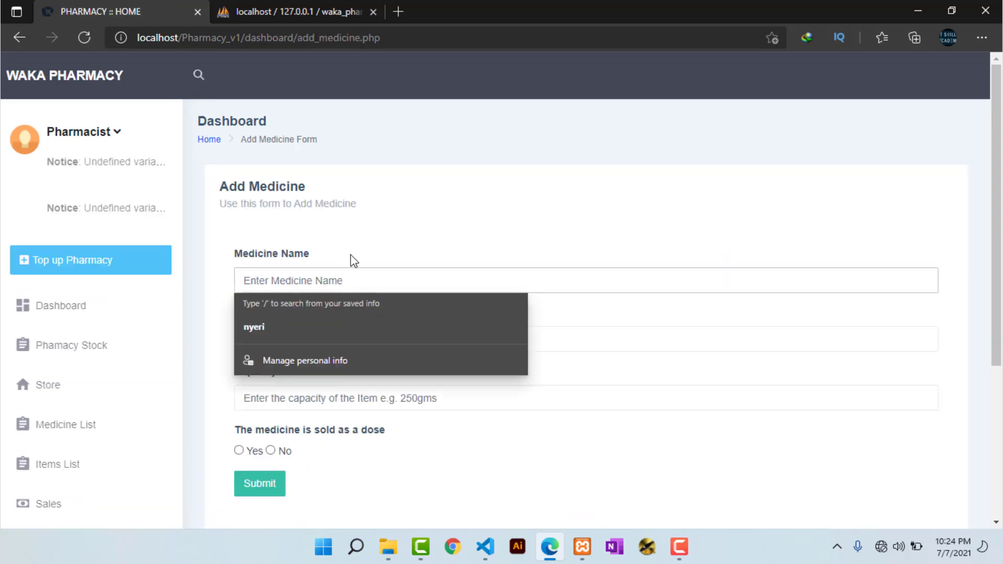
{"action": "key", "text": "Escape"}
{"action": "scroll", "coordinate": [345, 277], "scroll_direction": "down", "scroll_amount": 2}
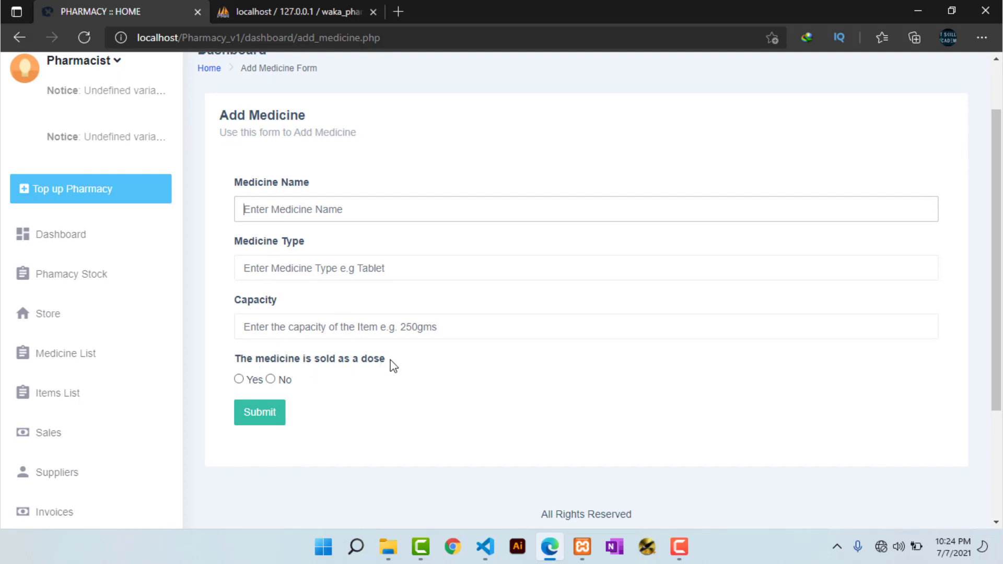
{"action": "scroll", "coordinate": [393, 366], "scroll_direction": "up", "scroll_amount": 2}
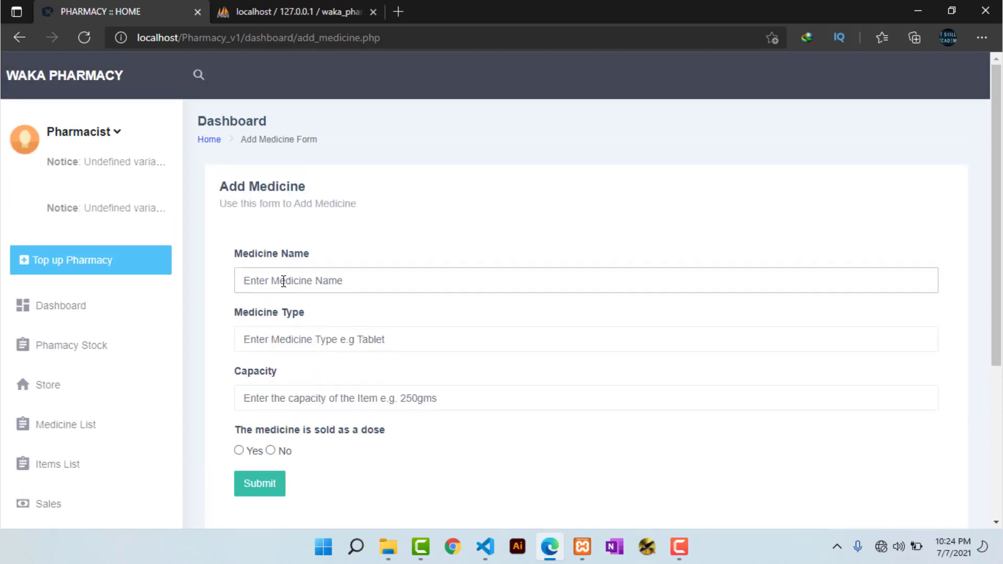
Step: Fill in and submit the medicine form with name "sample medicine name", type Tablet, capacity 100ml and not sold as a dose
{"action": "scroll", "coordinate": [283, 281], "scroll_direction": "down", "scroll_amount": 4}
{"action": "type", "text": "sample medicine name"}
{"action": "left_click", "coordinate": [262, 196]}
{"action": "type", "text": "Tablet"}
{"action": "left_click", "coordinate": [257, 256]}
{"action": "type", "text": "100ml"}
{"action": "left_click", "coordinate": [270, 308]}
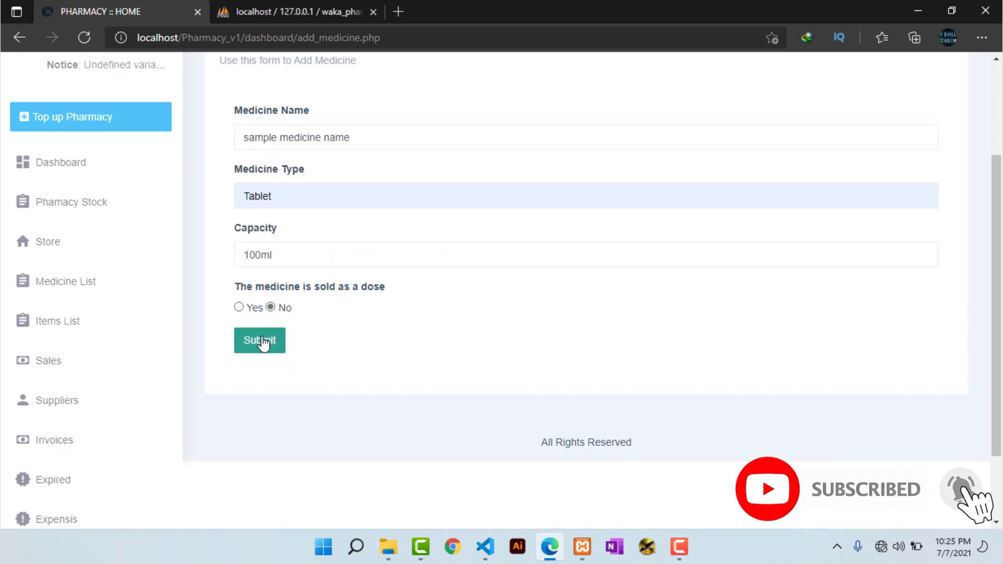
{"action": "left_click", "coordinate": [263, 343]}
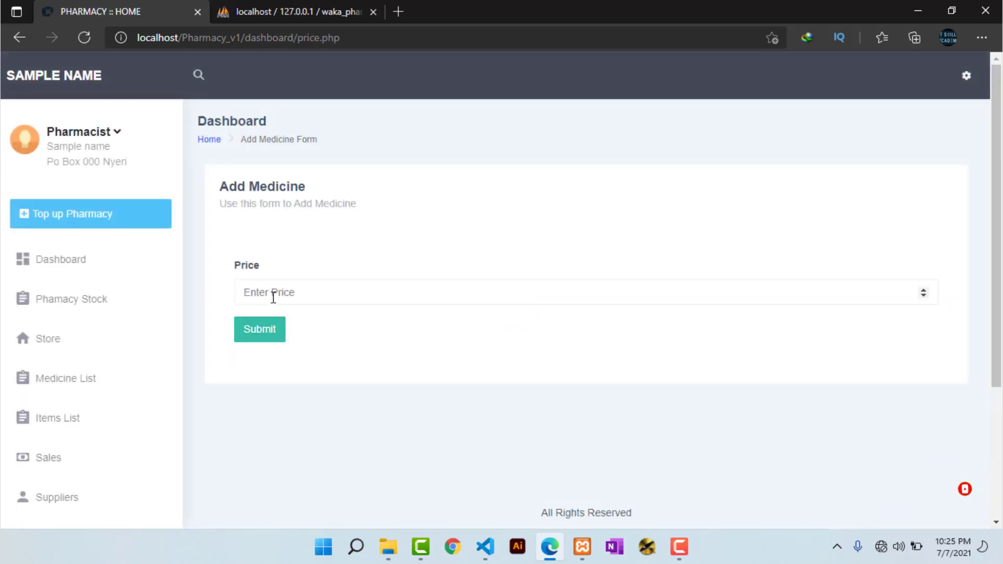
Step: Set the new medicine's price to 50 and submit it
{"action": "left_click", "coordinate": [273, 297]}
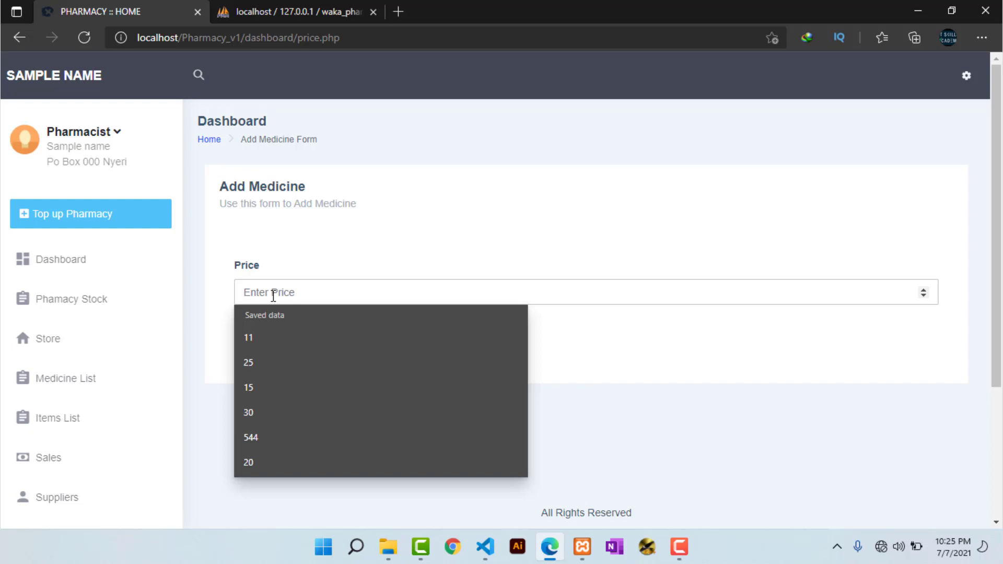
{"action": "type", "text": "50"}
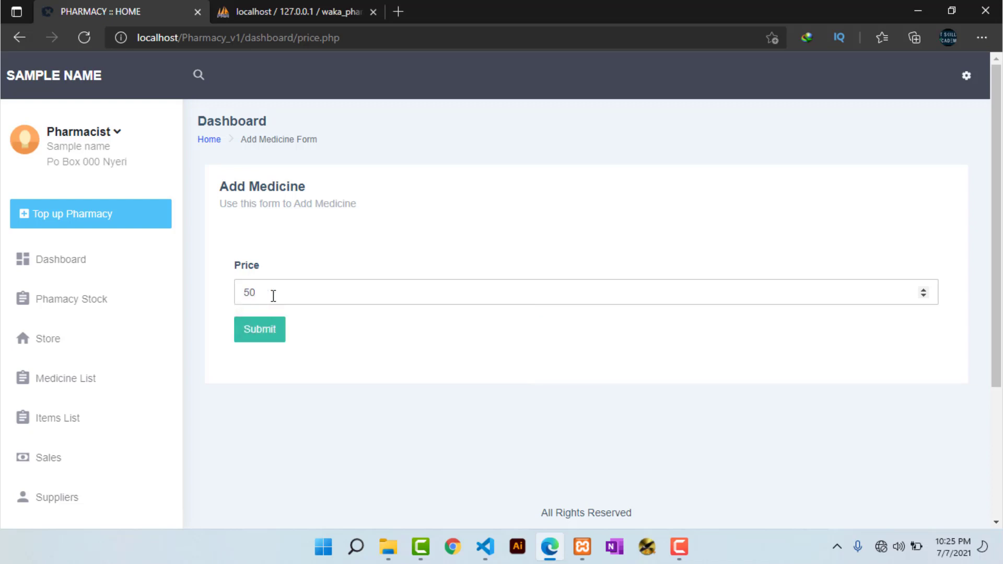
{"action": "left_click", "coordinate": [272, 330]}
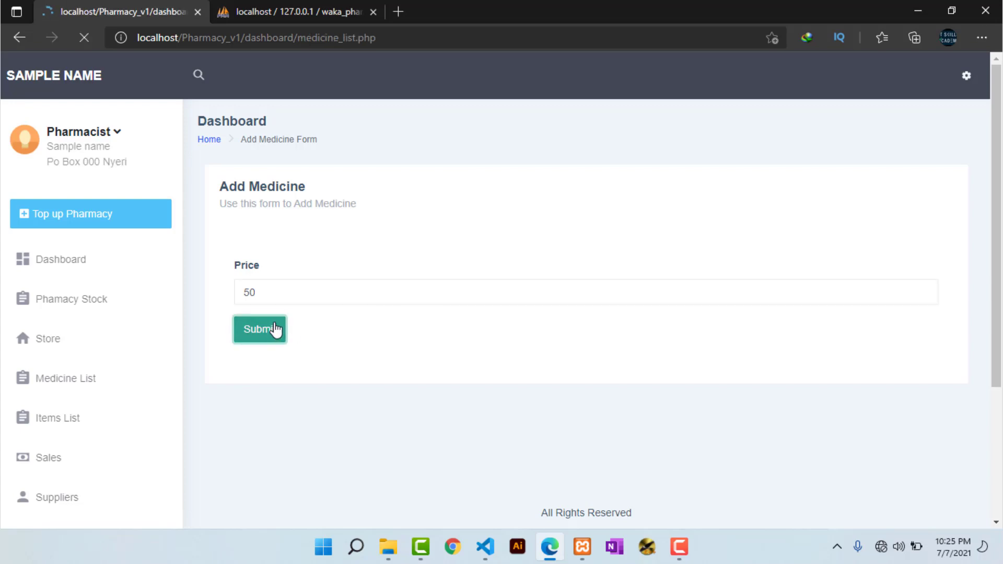
Step: Check the new medicine's entry on the second page of the medicine list
{"action": "scroll", "coordinate": [468, 270], "scroll_direction": "down", "scroll_amount": 7}
{"action": "left_click", "coordinate": [262, 472]}
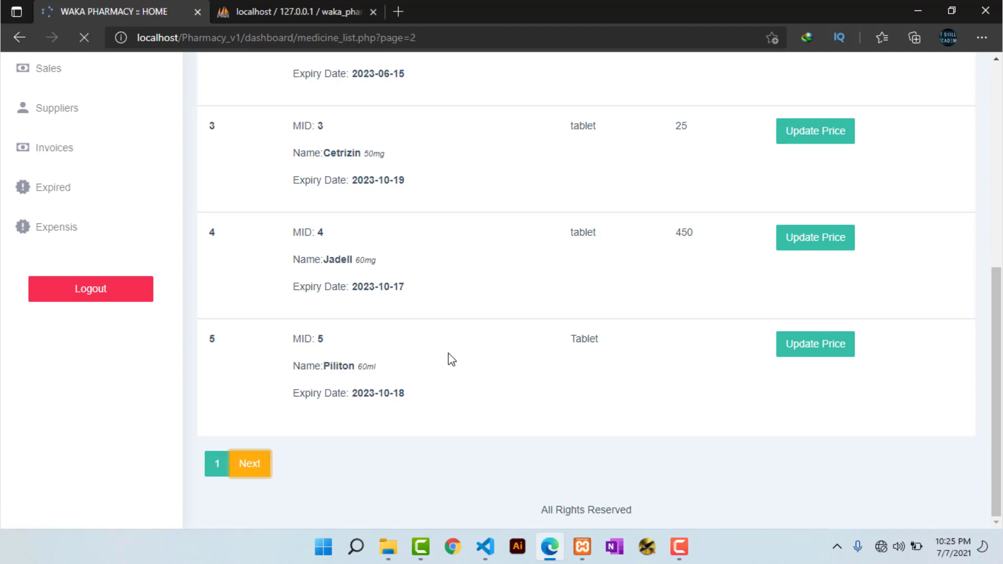
{"action": "scroll", "coordinate": [448, 354], "scroll_direction": "down", "scroll_amount": 7}
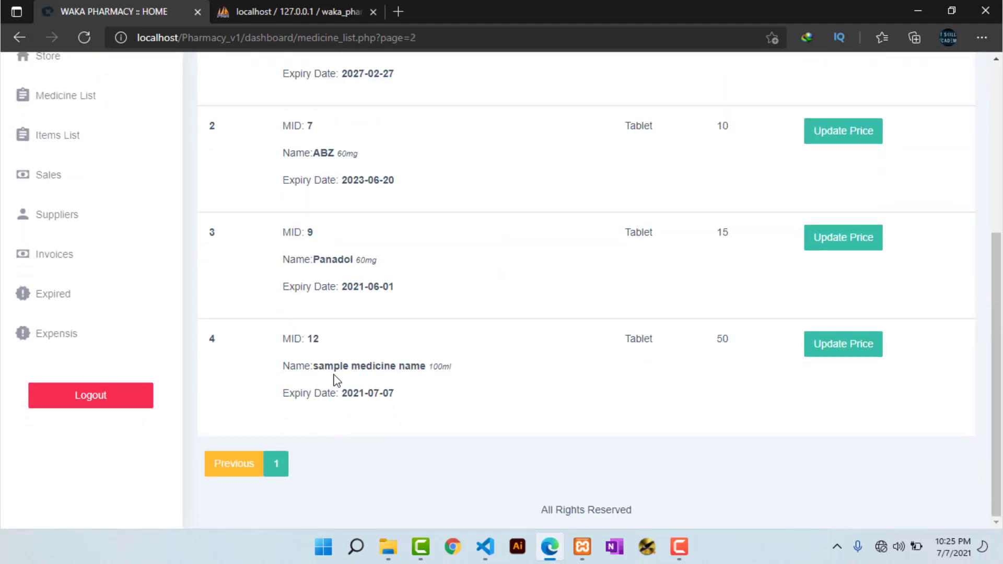
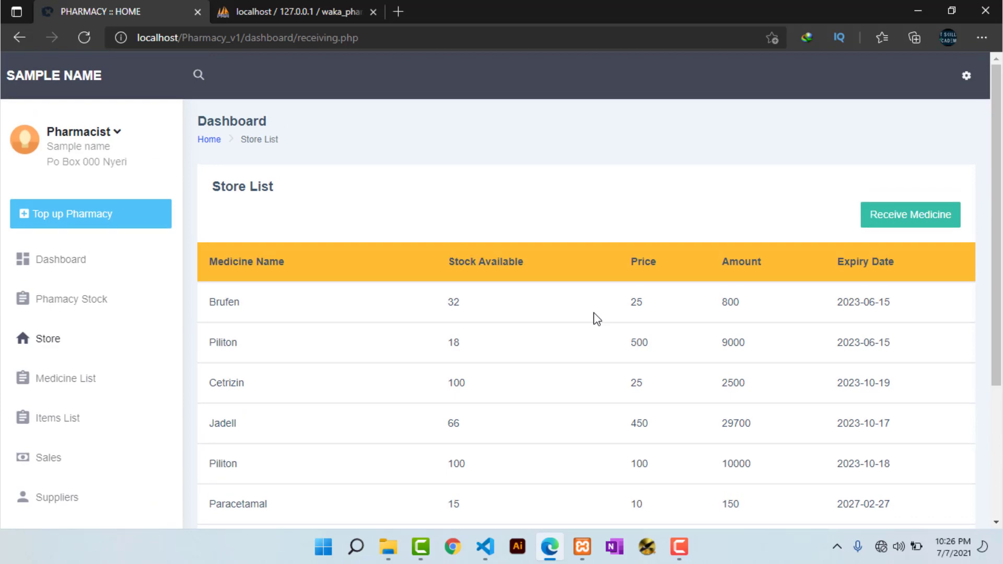
Step: Review the store list's medicines with their available stock, prices, amounts and expiry dates
{"action": "scroll", "coordinate": [597, 319], "scroll_direction": "down", "scroll_amount": 4}
{"action": "scroll", "coordinate": [597, 318], "scroll_direction": "up", "scroll_amount": 2}
{"action": "scroll", "coordinate": [597, 318], "scroll_direction": "up", "scroll_amount": 2}
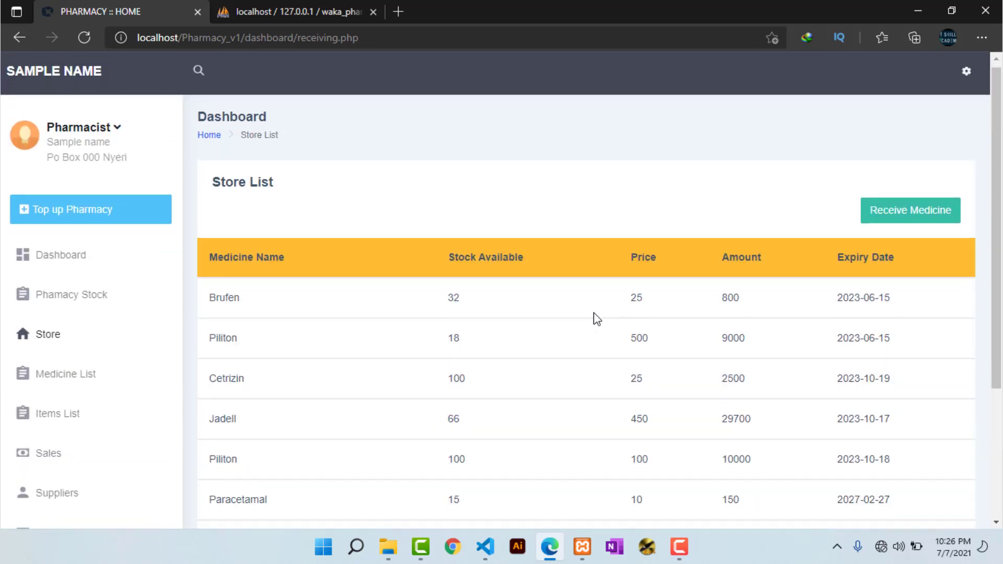
{"action": "scroll", "coordinate": [597, 319], "scroll_direction": "down", "scroll_amount": 4}
{"action": "scroll", "coordinate": [598, 319], "scroll_direction": "up", "scroll_amount": 2}
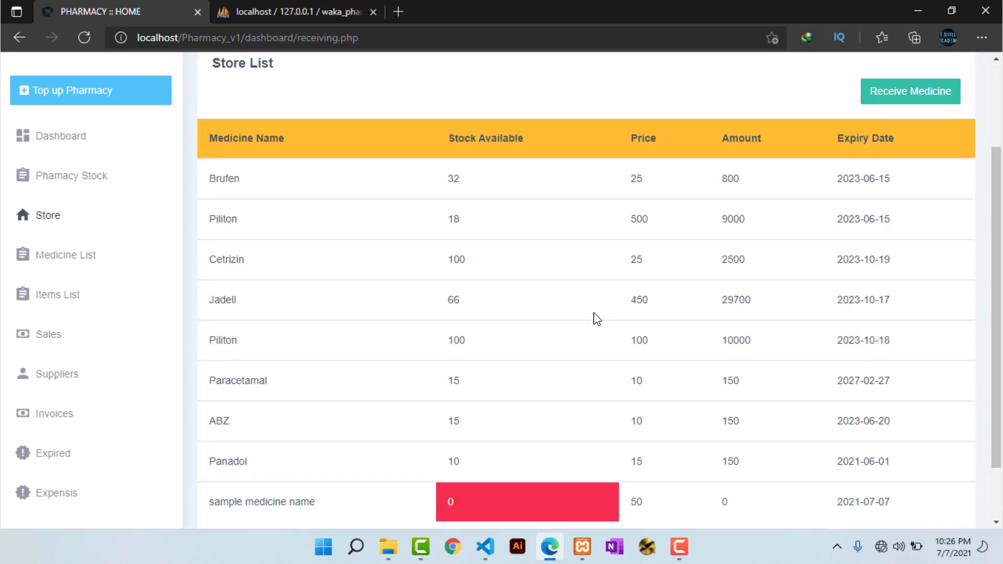
{"action": "scroll", "coordinate": [597, 319], "scroll_direction": "down", "scroll_amount": 2}
{"action": "scroll", "coordinate": [597, 318], "scroll_direction": "up", "scroll_amount": 5}
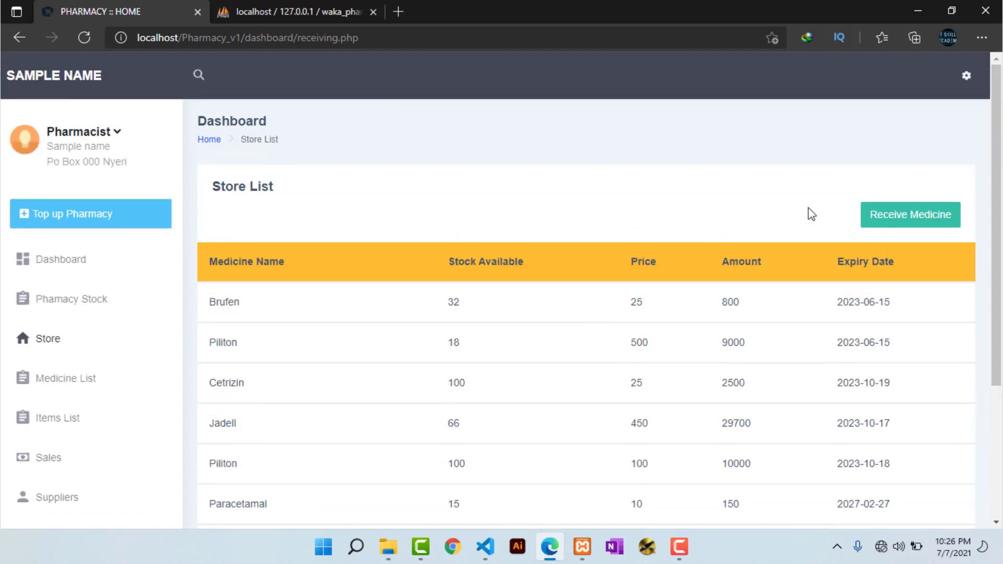
Step: Start receiving medicine, search the list for "sample" and open the receiving form for the sample medicine
{"action": "left_click", "coordinate": [894, 222]}
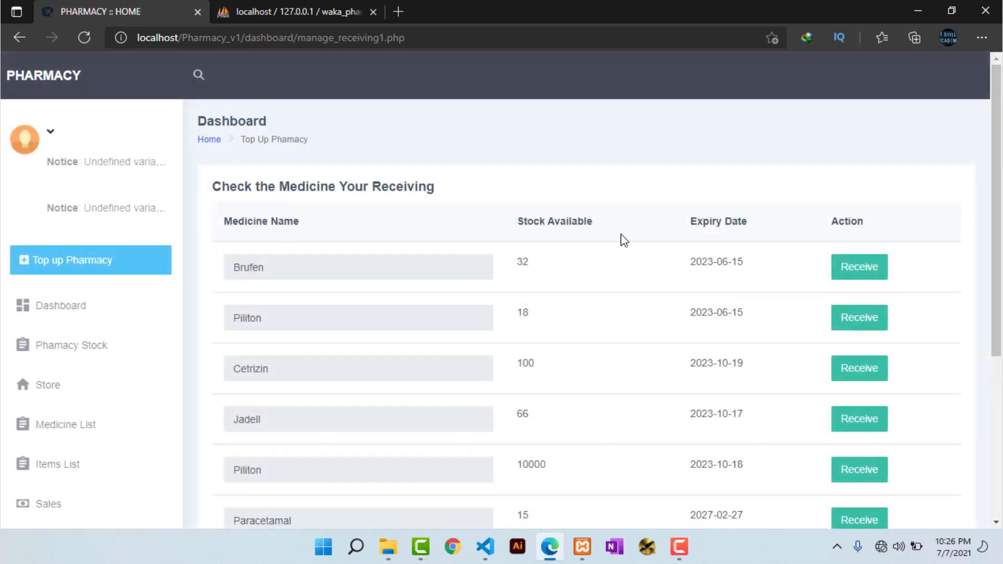
{"action": "scroll", "coordinate": [622, 239], "scroll_direction": "down", "scroll_amount": 5}
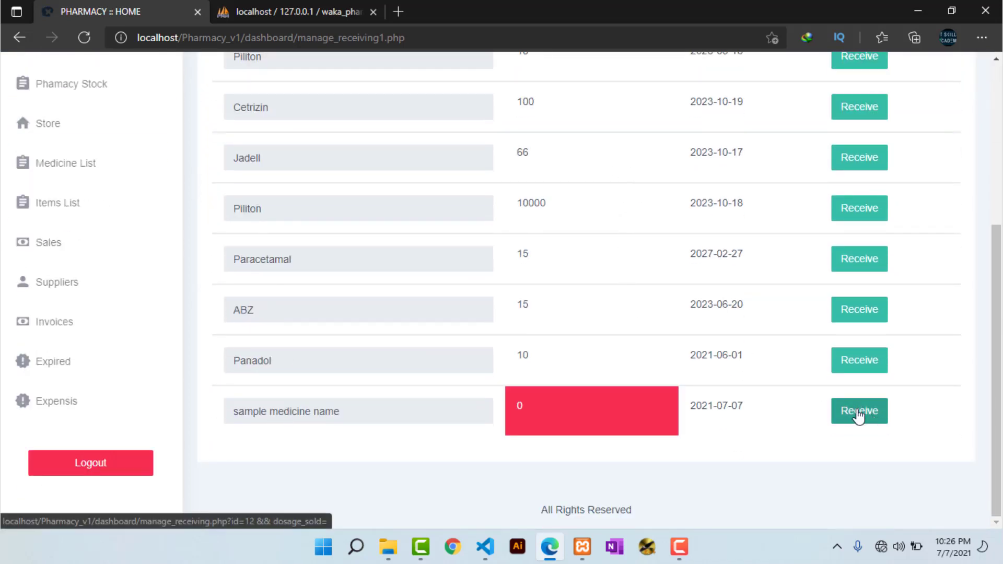
{"action": "left_click", "coordinate": [858, 412]}
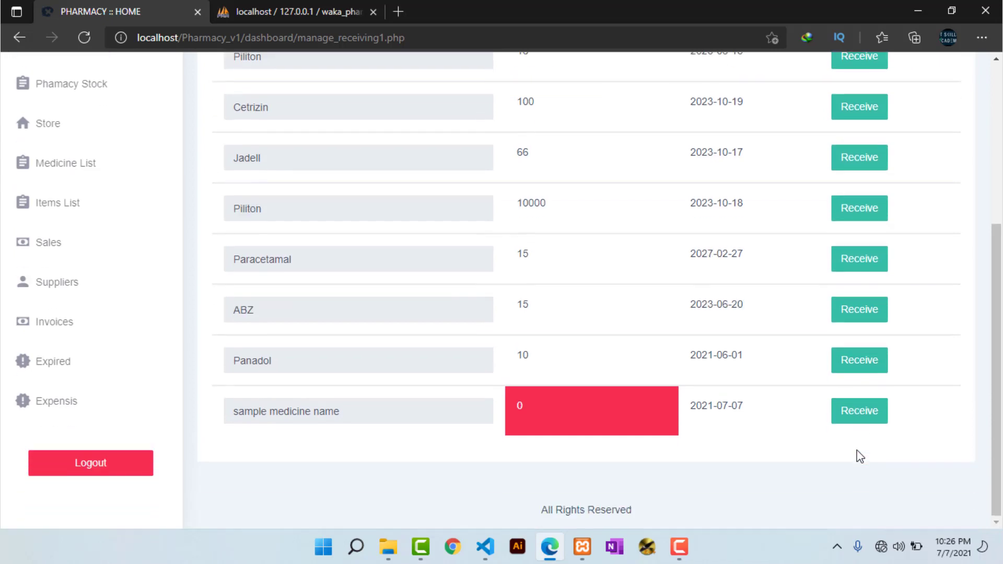
{"action": "left_click", "coordinate": [857, 418]}
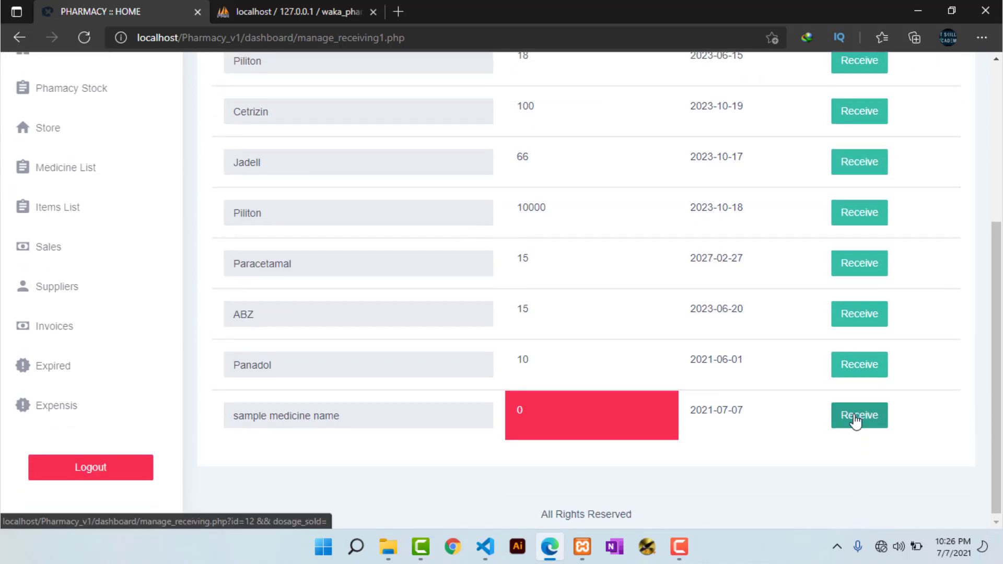
{"action": "left_click", "coordinate": [198, 76]}
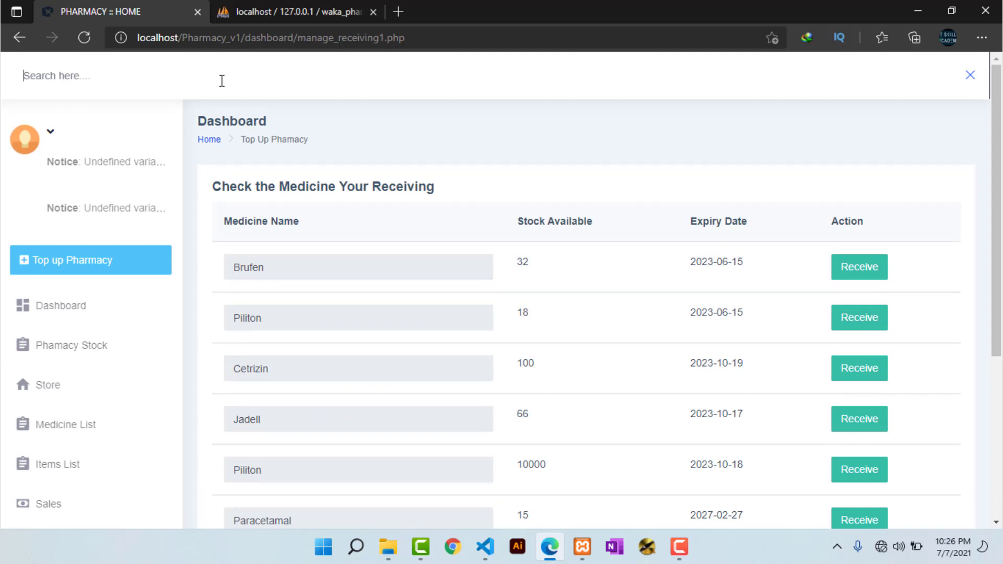
{"action": "type", "text": "sample"}
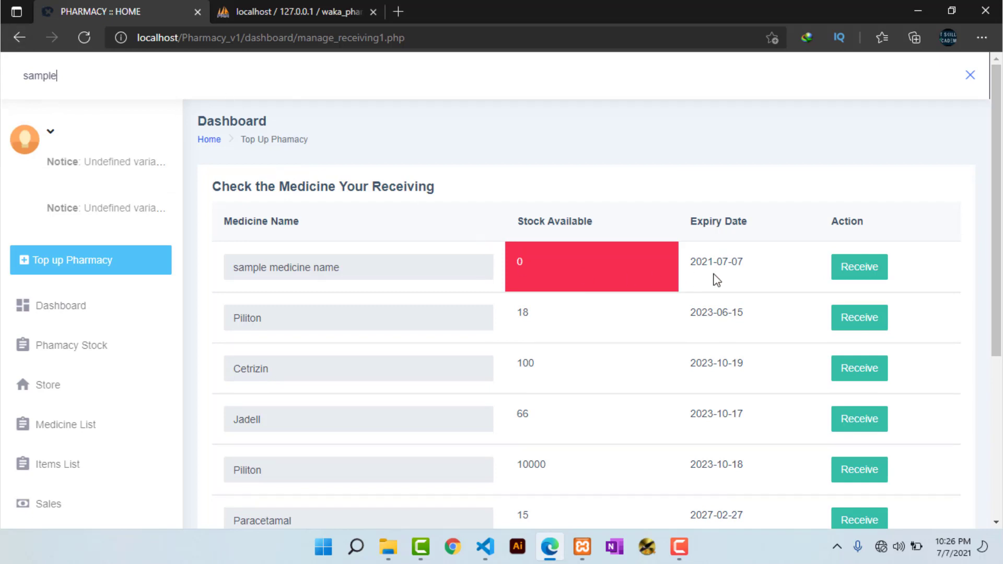
{"action": "left_click", "coordinate": [848, 272]}
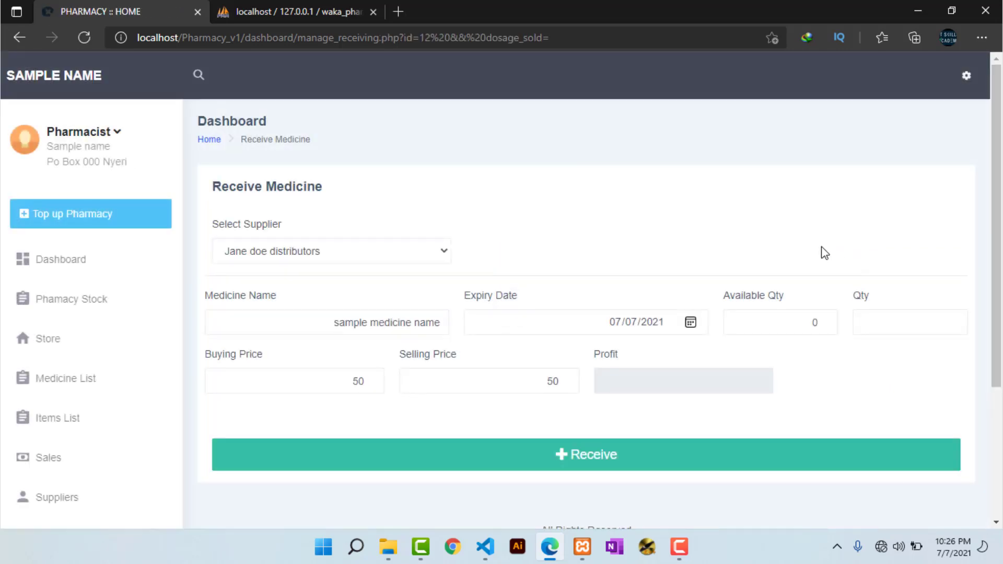
Step: Choose Pharamaco Dist as the supplier of the medicine being received
{"action": "scroll", "coordinate": [536, 219], "scroll_direction": "down", "scroll_amount": 3}
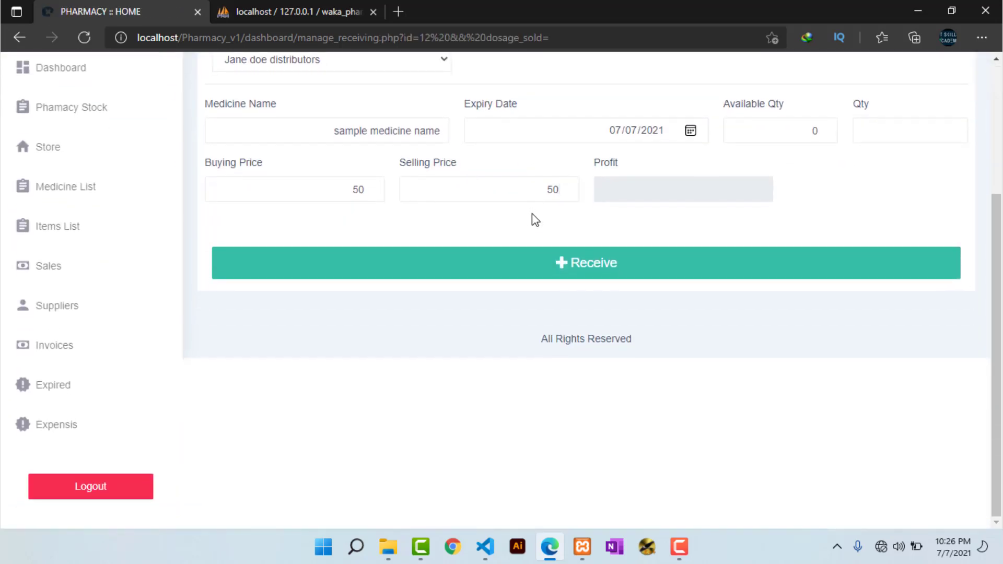
{"action": "scroll", "coordinate": [523, 220], "scroll_direction": "up", "scroll_amount": 3}
{"action": "left_click", "coordinate": [447, 207]}
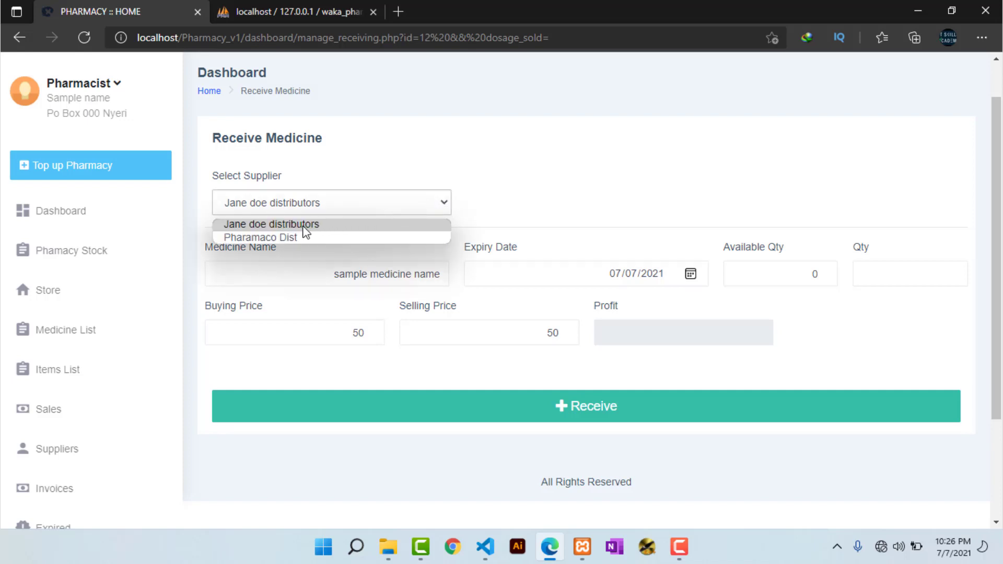
{"action": "left_click", "coordinate": [284, 238]}
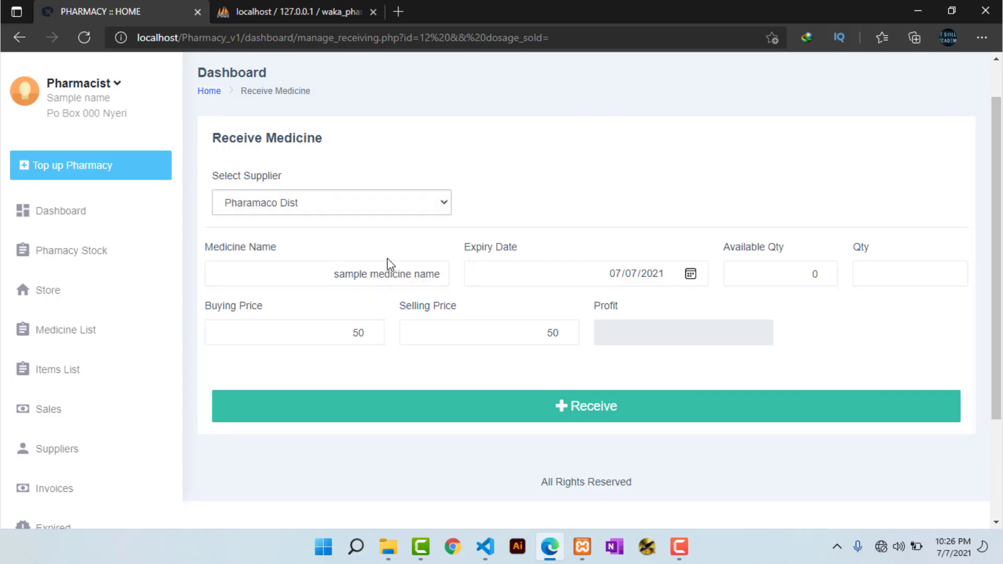
Step: Set the sample medicine's expiry date to 10/13/2022
{"action": "scroll", "coordinate": [414, 261], "scroll_direction": "down", "scroll_amount": 2}
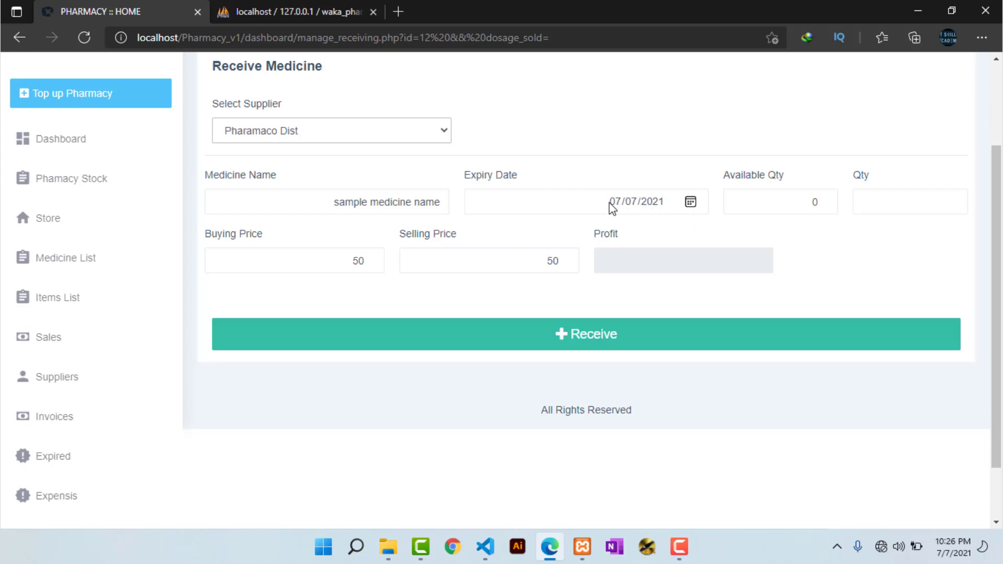
{"action": "left_click", "coordinate": [689, 206]}
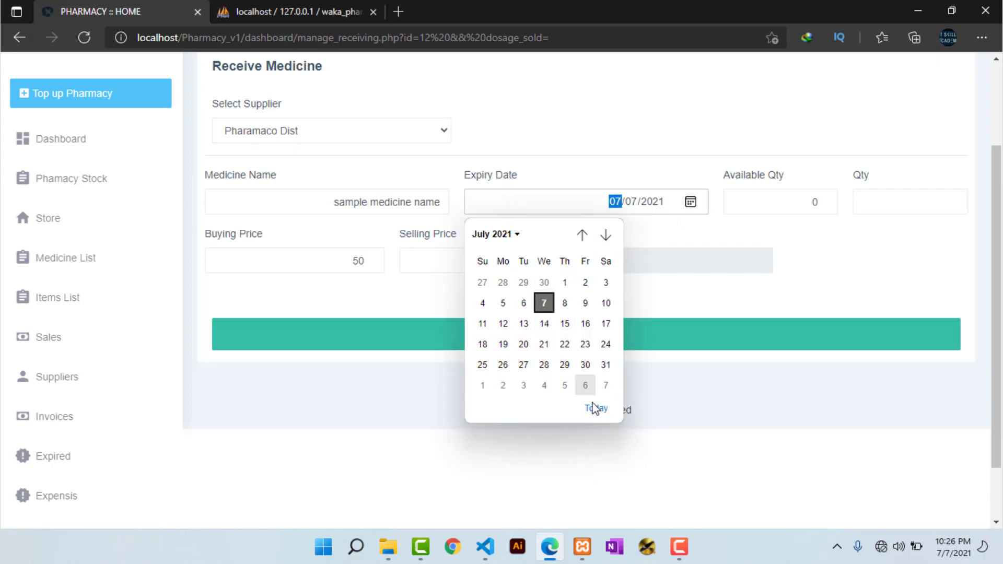
{"action": "left_click", "coordinate": [495, 234]}
{"action": "left_click", "coordinate": [488, 353]}
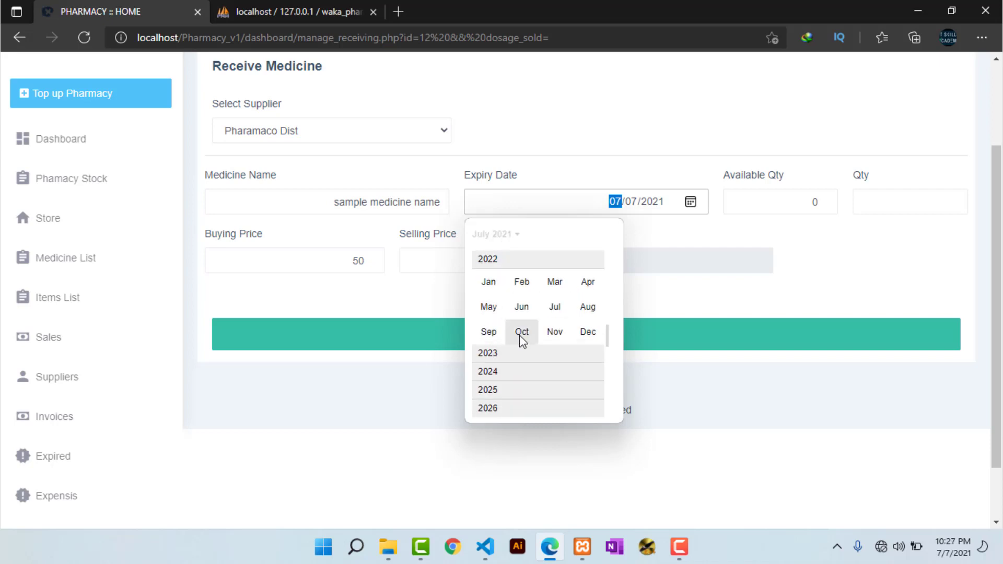
{"action": "left_click", "coordinate": [522, 333]}
{"action": "left_click", "coordinate": [565, 323]}
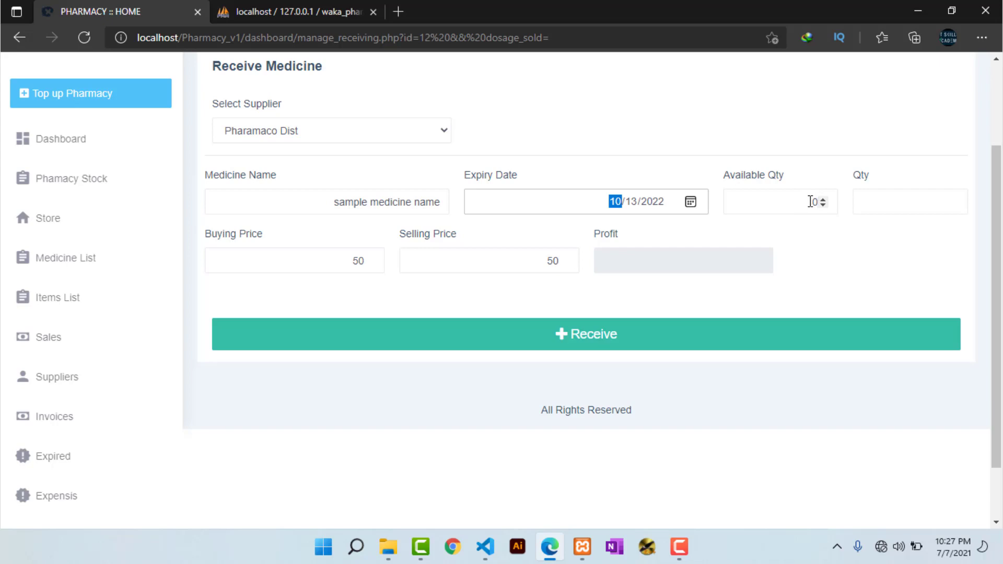
Step: Enter a quantity of 100 and a selling price of 60, check the profit, and receive the medicine
{"action": "left_click", "coordinate": [879, 200]}
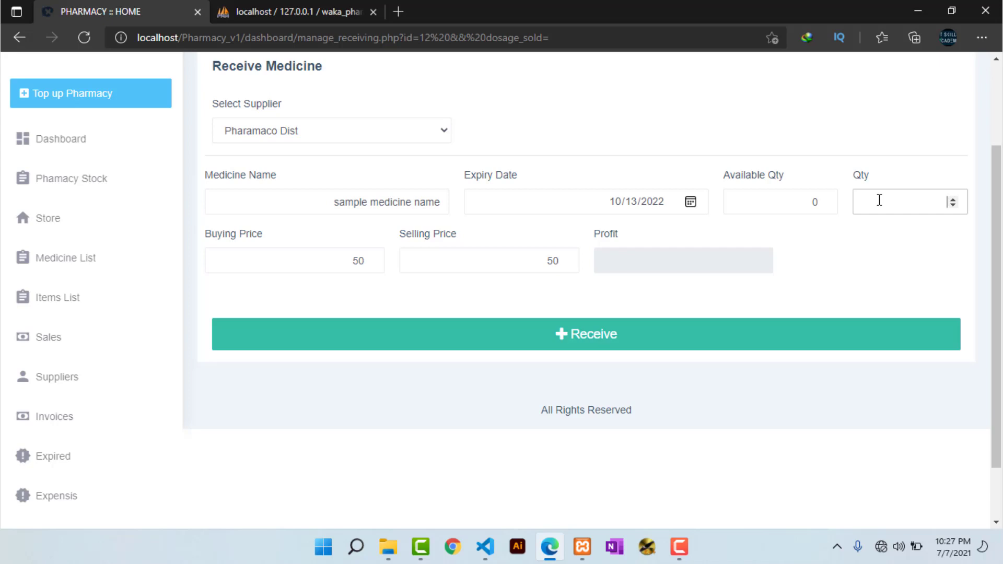
{"action": "type", "text": "00"}
{"action": "double_click", "coordinate": [553, 261]}
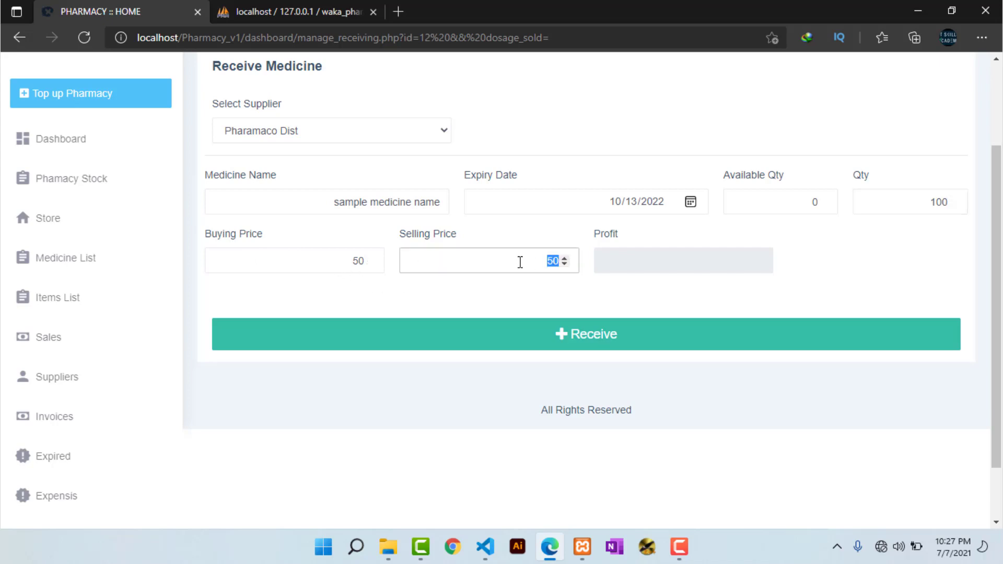
{"action": "type", "text": "60"}
{"action": "double_click", "coordinate": [746, 261]}
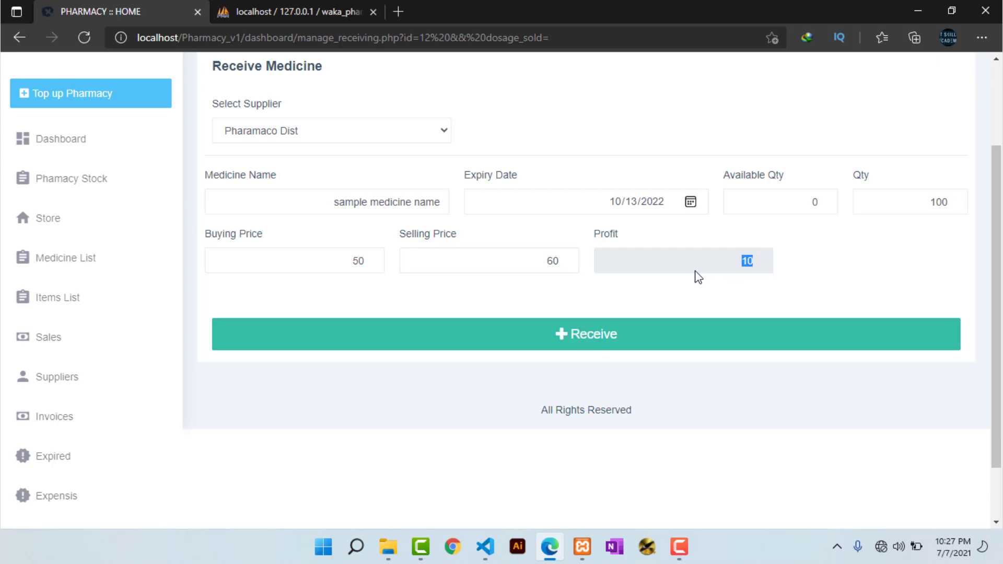
{"action": "left_click", "coordinate": [577, 338]}
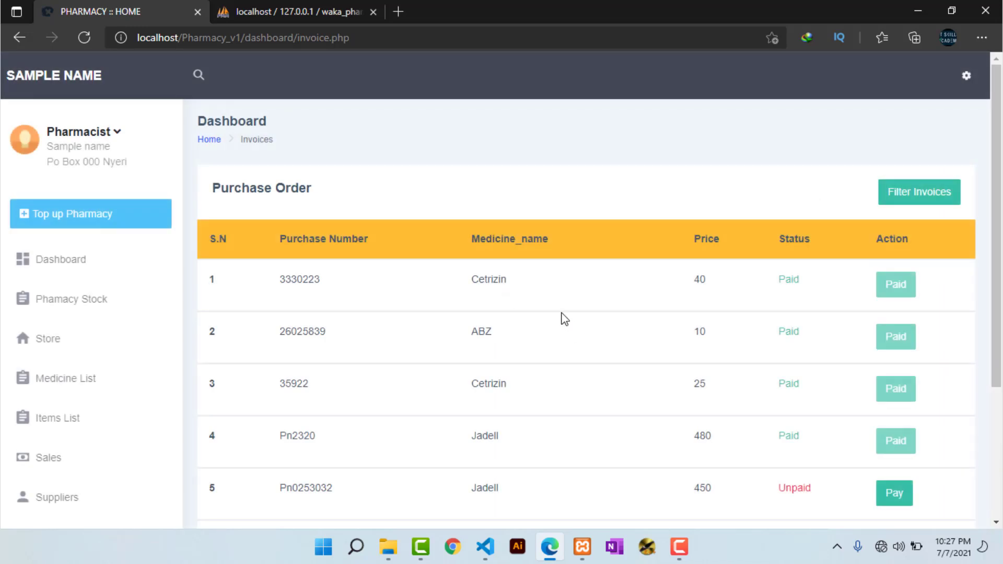
Step: Return to the dashboard and review its summary figures, especially Account Payable
{"action": "left_click", "coordinate": [61, 266]}
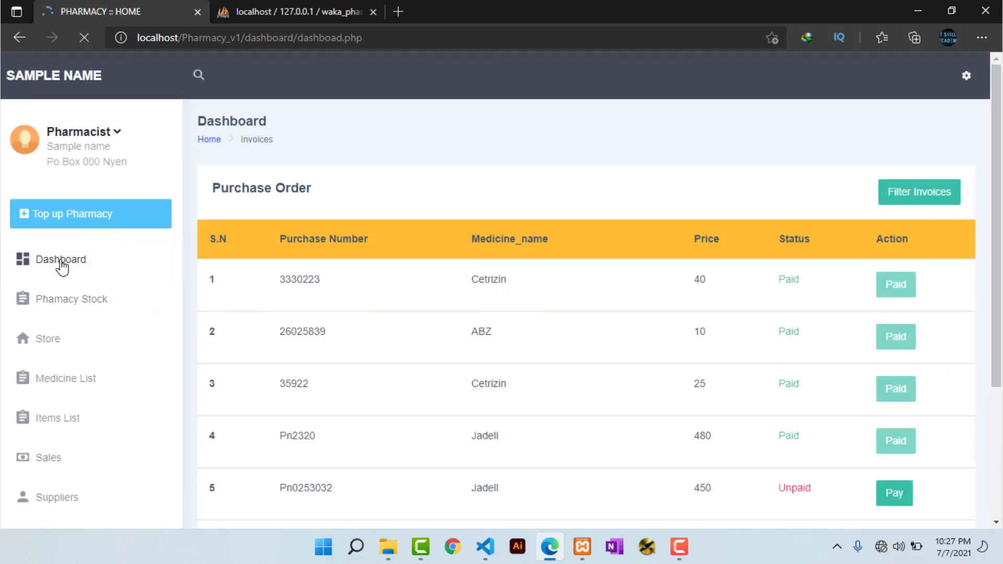
{"action": "scroll", "coordinate": [487, 340], "scroll_direction": "down", "scroll_amount": 2}
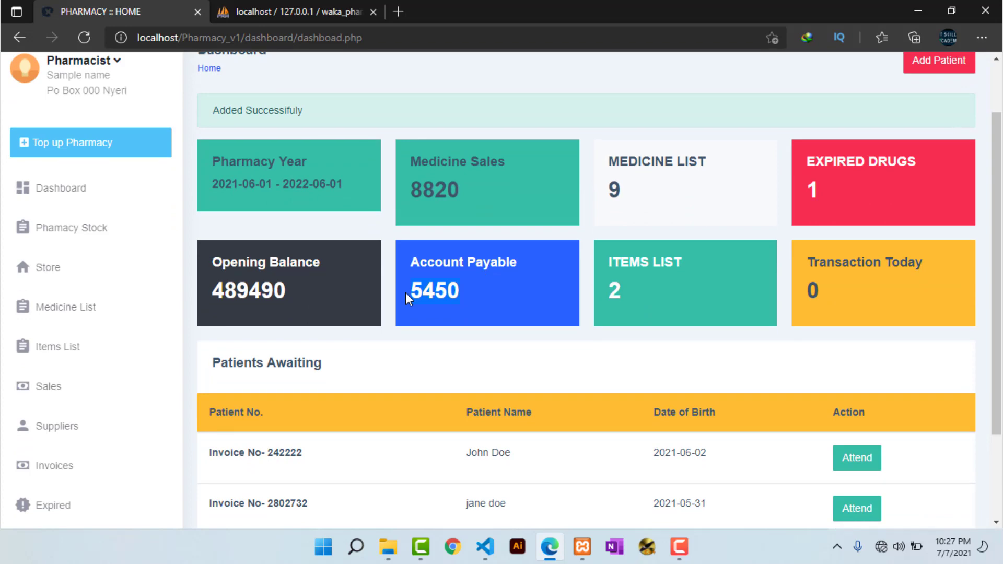
{"action": "scroll", "coordinate": [405, 293], "scroll_direction": "down", "scroll_amount": 2}
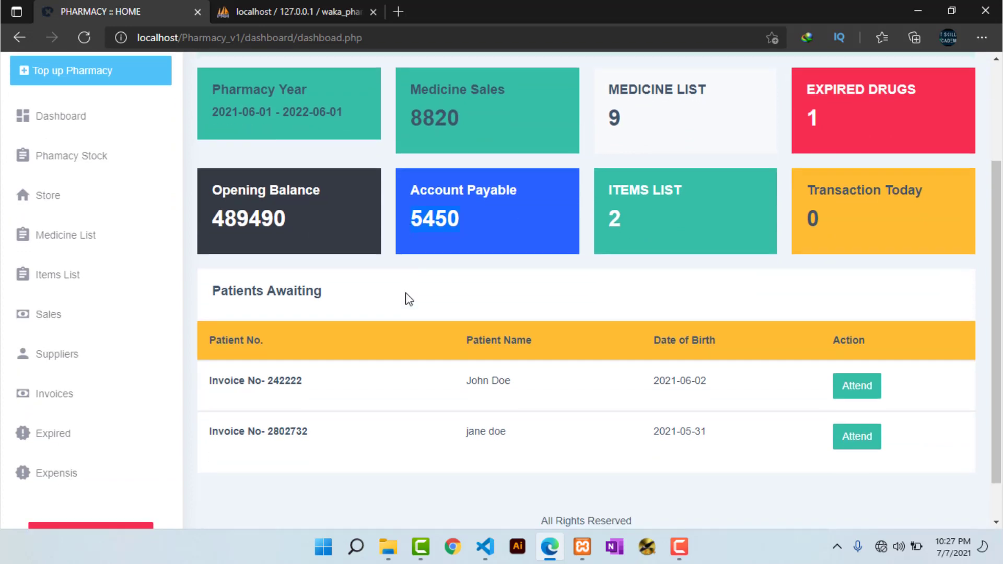
{"action": "scroll", "coordinate": [415, 267], "scroll_direction": "up", "scroll_amount": 2}
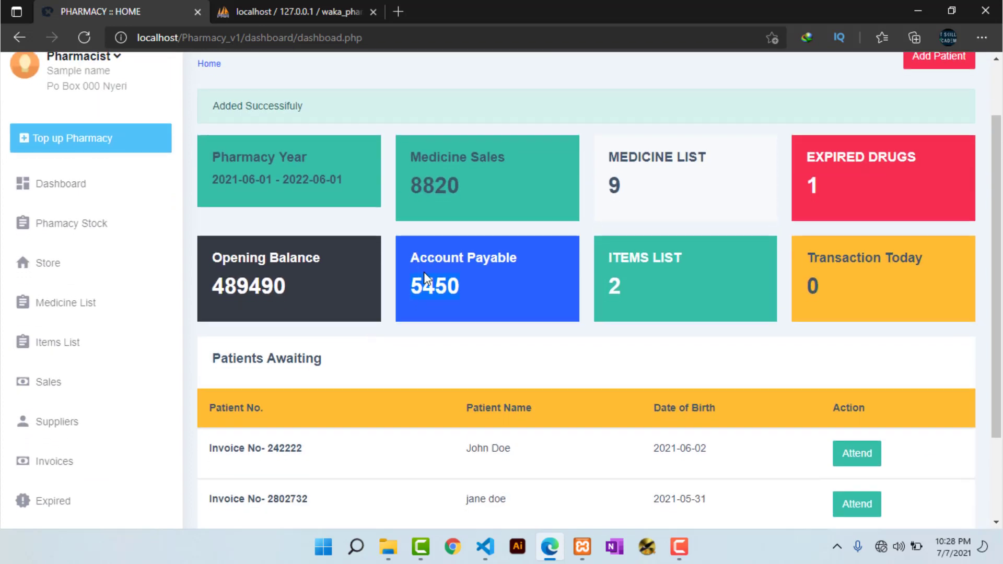
{"action": "scroll", "coordinate": [421, 277], "scroll_direction": "down", "scroll_amount": 2}
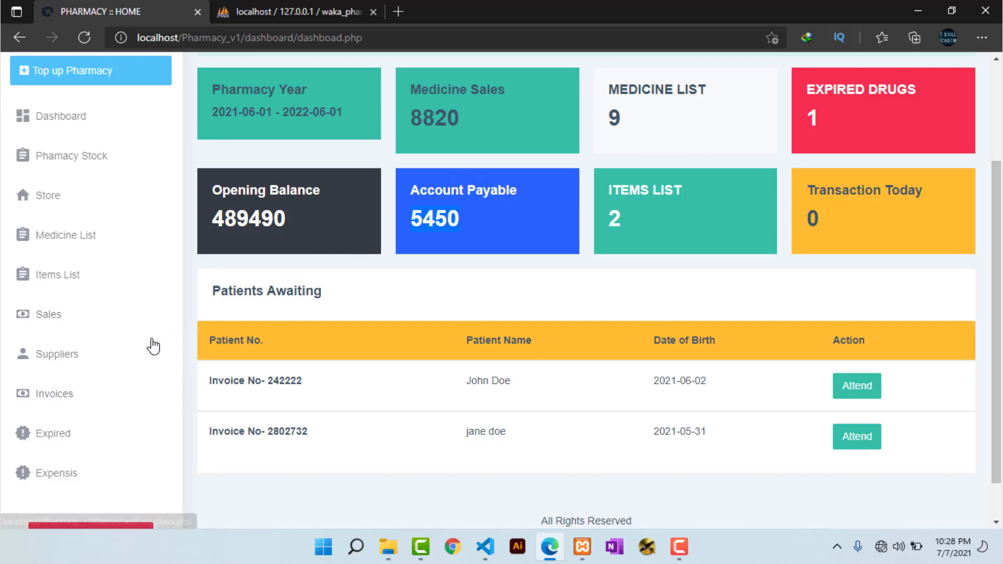
Step: Open the invoices and examine the purchase number, medicine name and price of the sample medicine's purchase order
{"action": "left_click", "coordinate": [58, 405]}
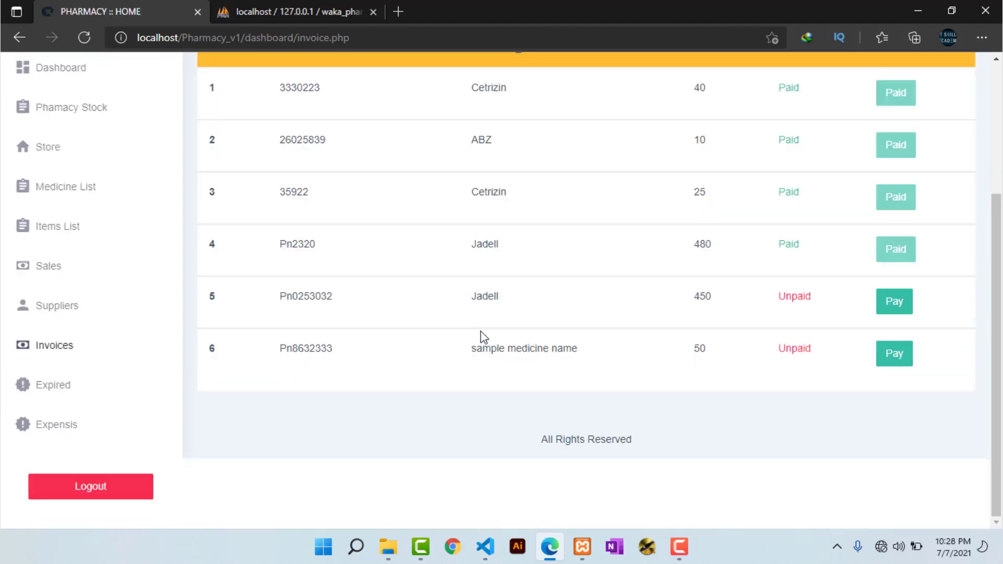
{"action": "scroll", "coordinate": [488, 339], "scroll_direction": "up", "scroll_amount": 2}
{"action": "scroll", "coordinate": [549, 334], "scroll_direction": "down", "scroll_amount": 2}
{"action": "double_click", "coordinate": [329, 352]}
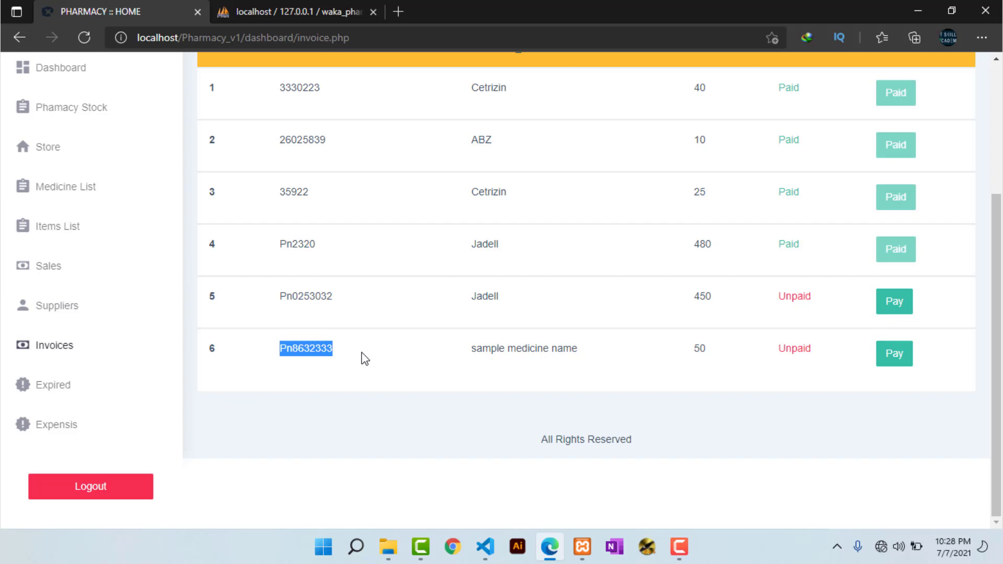
{"action": "left_click", "coordinate": [293, 352]}
{"action": "left_click_drag", "start_coordinate": [293, 351], "coordinate": [360, 355]}
{"action": "left_click_drag", "start_coordinate": [477, 349], "coordinate": [576, 350]}
{"action": "scroll", "coordinate": [719, 362], "scroll_direction": "up", "scroll_amount": 3}
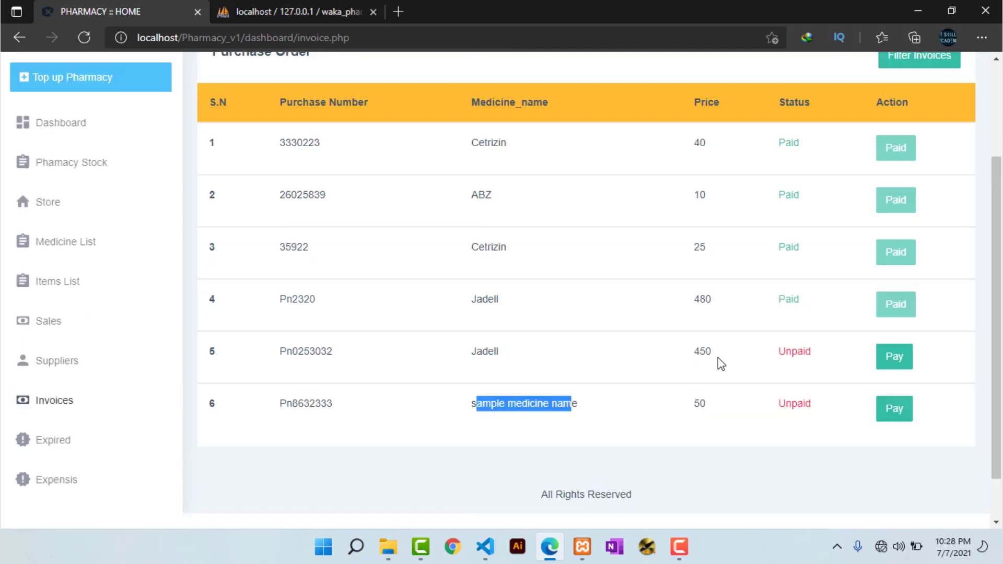
{"action": "scroll", "coordinate": [718, 357], "scroll_direction": "down", "scroll_amount": 3}
{"action": "left_click_drag", "start_coordinate": [690, 350], "coordinate": [718, 355]}
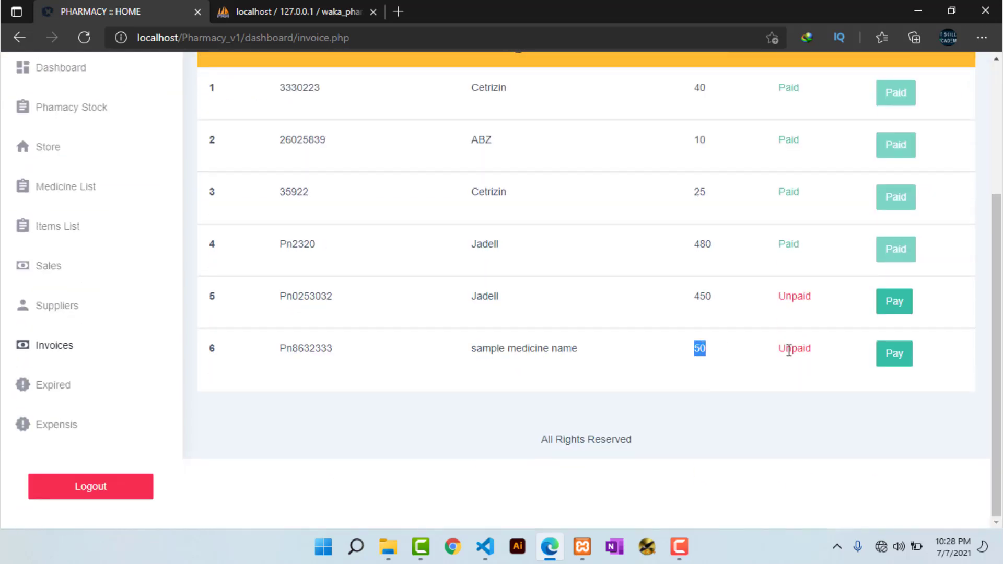
Step: Compare the payment statuses of the purchase orders in the invoice list
{"action": "scroll", "coordinate": [789, 350], "scroll_direction": "up", "scroll_amount": 3}
{"action": "scroll", "coordinate": [790, 348], "scroll_direction": "down", "scroll_amount": 3}
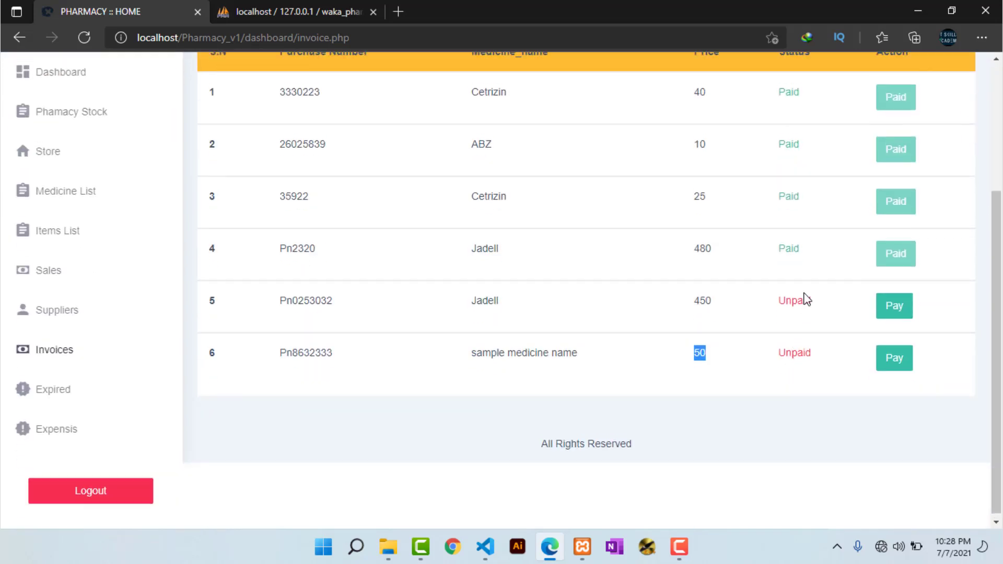
{"action": "scroll", "coordinate": [804, 299], "scroll_direction": "up", "scroll_amount": 3}
{"action": "scroll", "coordinate": [807, 304], "scroll_direction": "down", "scroll_amount": 3}
{"action": "scroll", "coordinate": [802, 309], "scroll_direction": "up", "scroll_amount": 3}
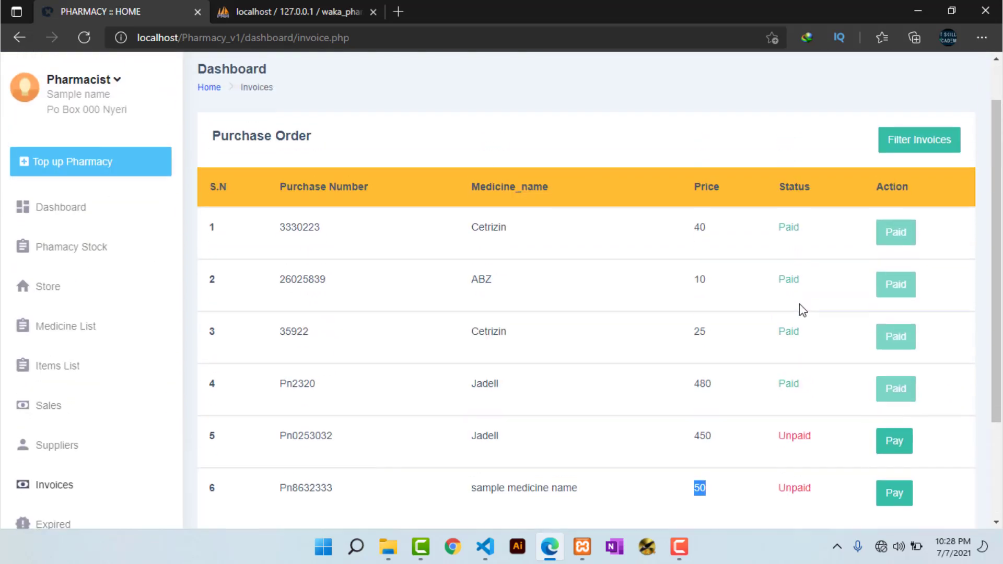
{"action": "scroll", "coordinate": [801, 309], "scroll_direction": "down", "scroll_amount": 3}
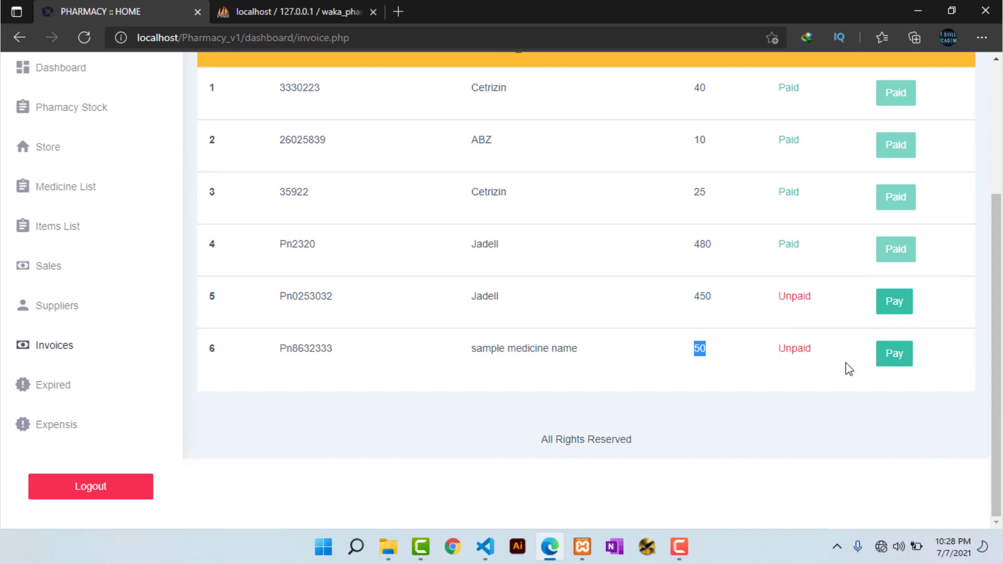
{"action": "scroll", "coordinate": [835, 366], "scroll_direction": "up", "scroll_amount": 3}
{"action": "scroll", "coordinate": [836, 367], "scroll_direction": "down", "scroll_amount": 3}
Step: Check the quantity, price and total on the sample medicine's invoice and pay it with the date 07/07/2021
{"action": "left_click", "coordinate": [891, 359]}
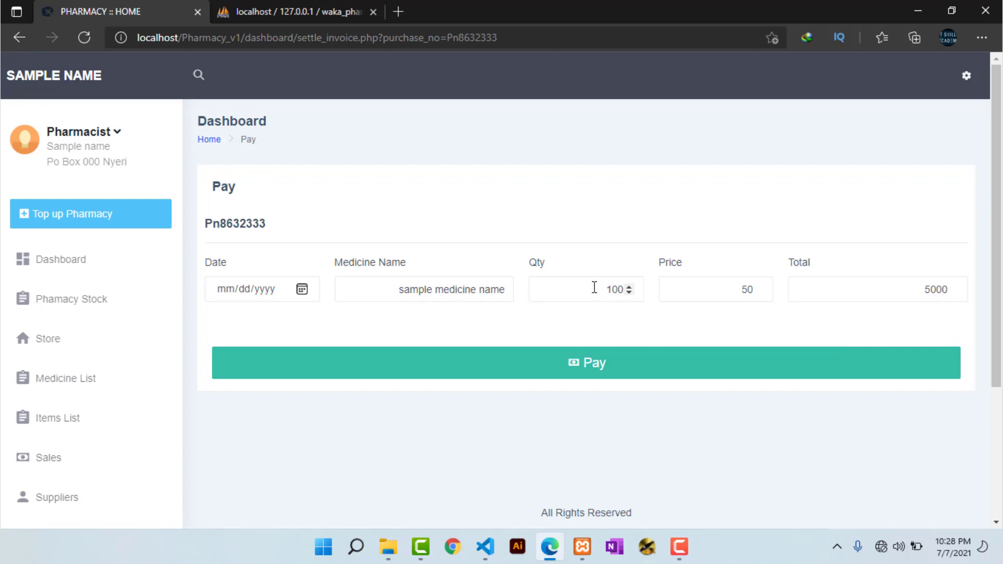
{"action": "left_click_drag", "start_coordinate": [605, 288], "coordinate": [631, 291]}
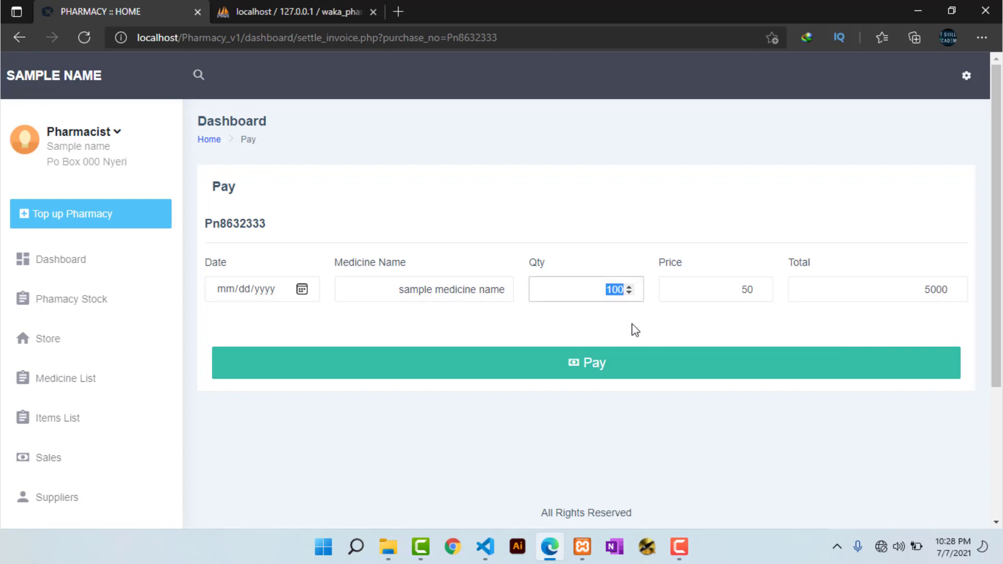
{"action": "left_click_drag", "start_coordinate": [720, 293], "coordinate": [782, 291]}
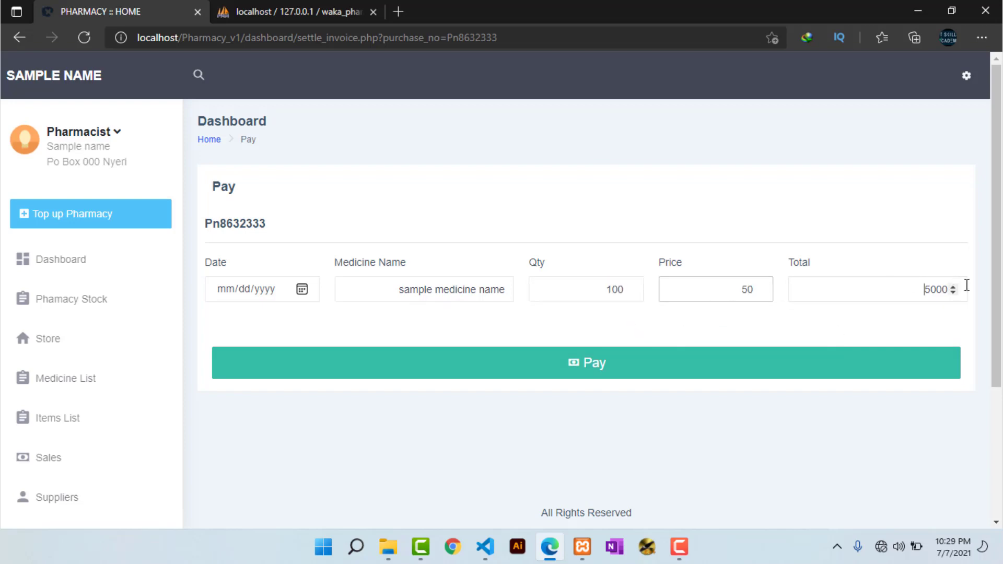
{"action": "left_click_drag", "start_coordinate": [965, 284], "coordinate": [924, 312]}
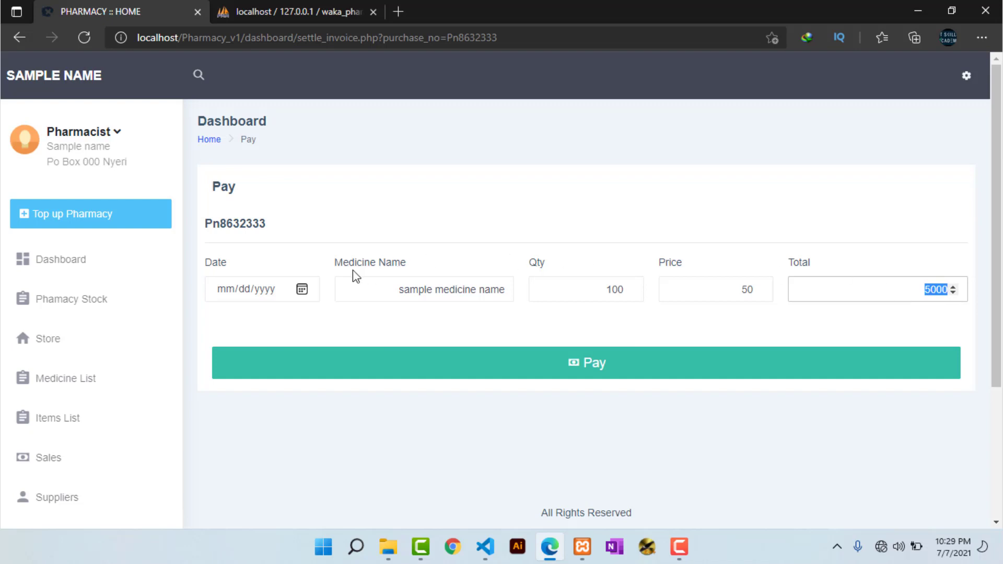
{"action": "left_click", "coordinate": [302, 289]}
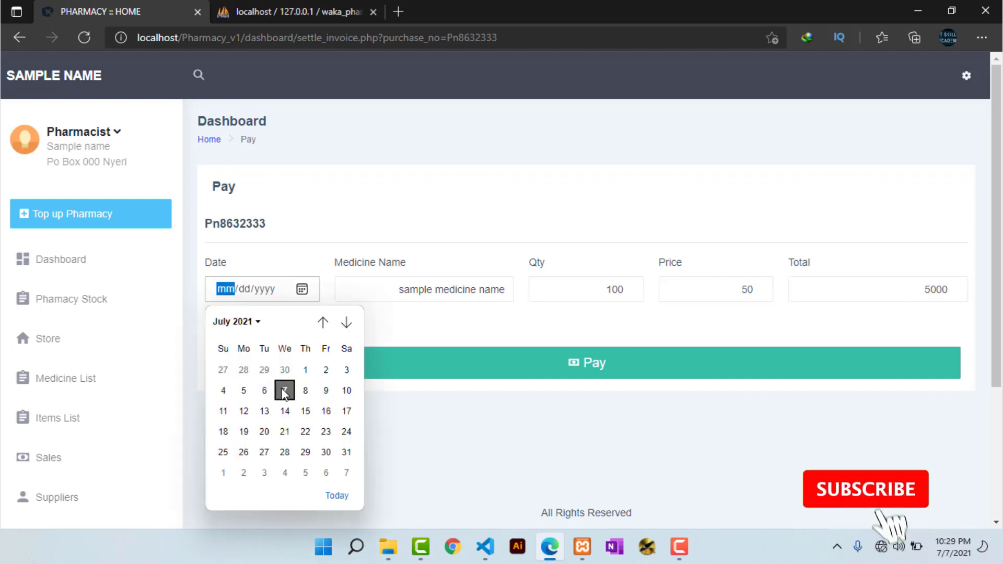
{"action": "left_click", "coordinate": [282, 390]}
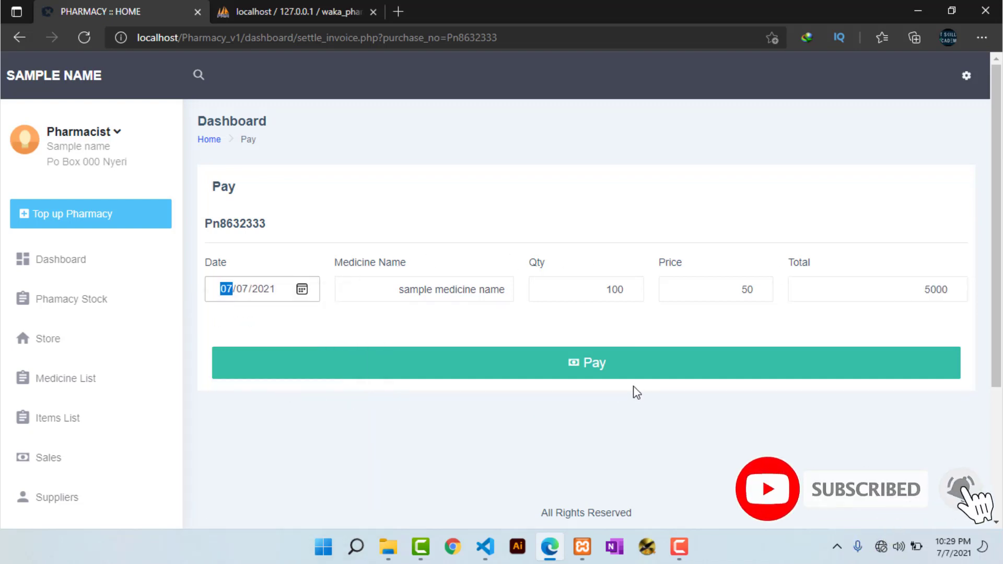
{"action": "left_click", "coordinate": [598, 367]}
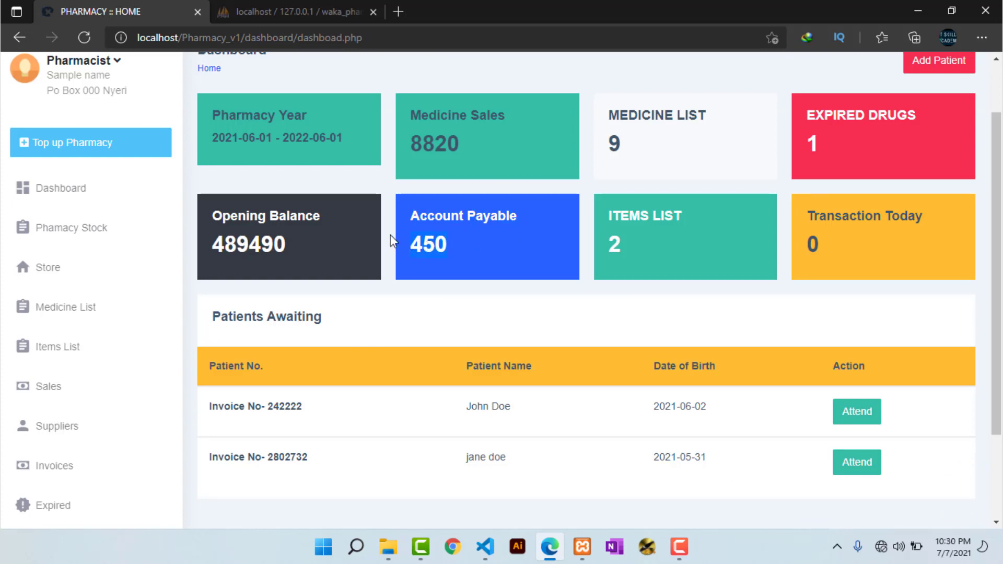
Step: Review the Account Payable figure on the dashboard after the invoice payment
{"action": "scroll", "coordinate": [433, 316], "scroll_direction": "down", "scroll_amount": 3}
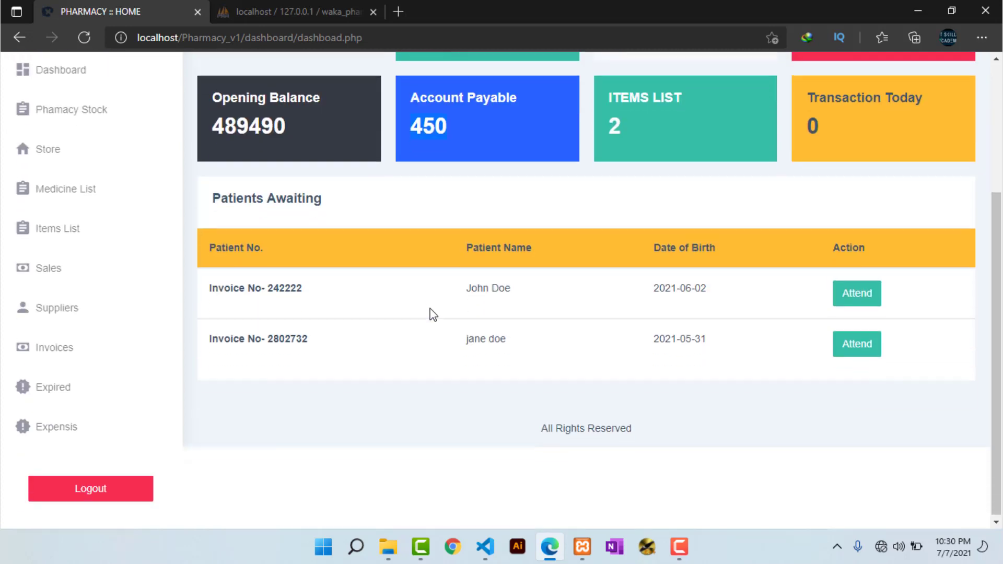
{"action": "scroll", "coordinate": [432, 313], "scroll_direction": "up", "scroll_amount": 4}
{"action": "left_click", "coordinate": [448, 268]}
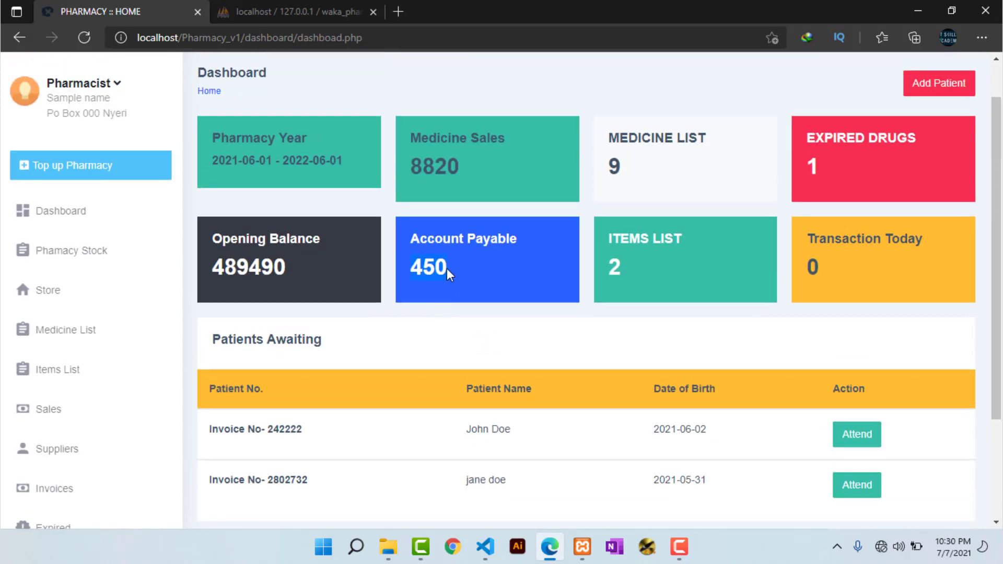
Step: Open the pharmacy stock and examine the stock available for the sample medicine
{"action": "left_click", "coordinate": [61, 256]}
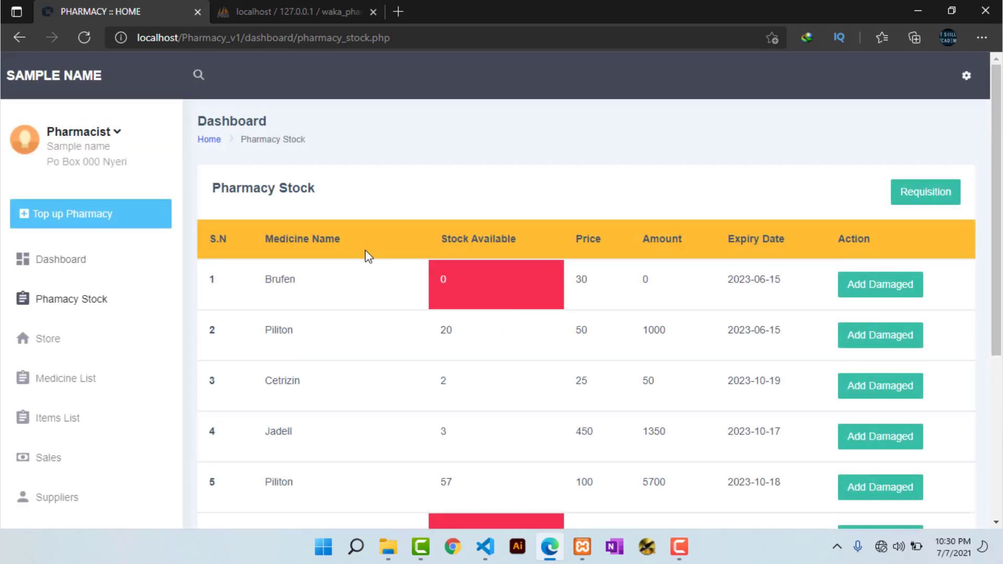
{"action": "scroll", "coordinate": [411, 332], "scroll_direction": "down", "scroll_amount": 5}
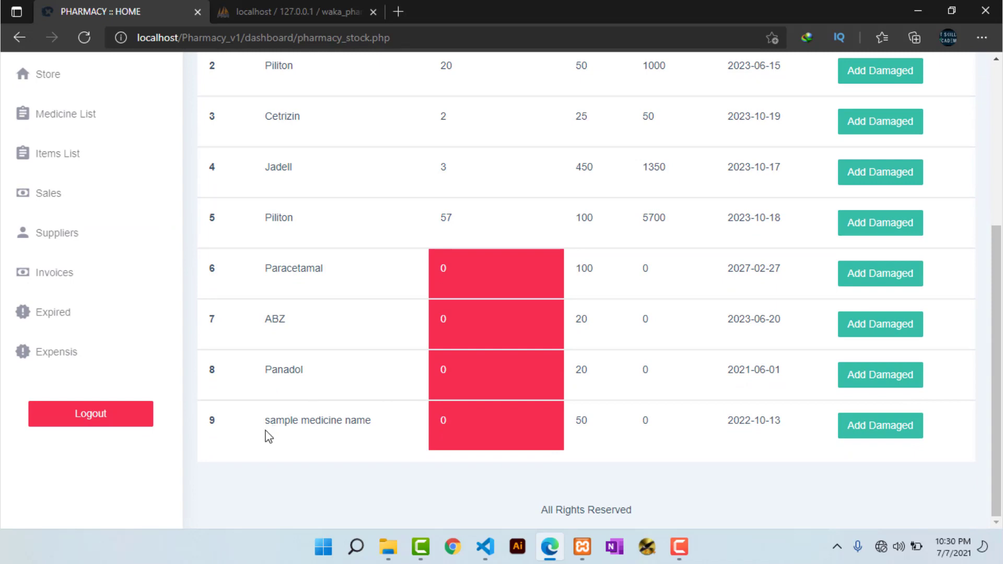
{"action": "left_click_drag", "start_coordinate": [264, 424], "coordinate": [376, 423]}
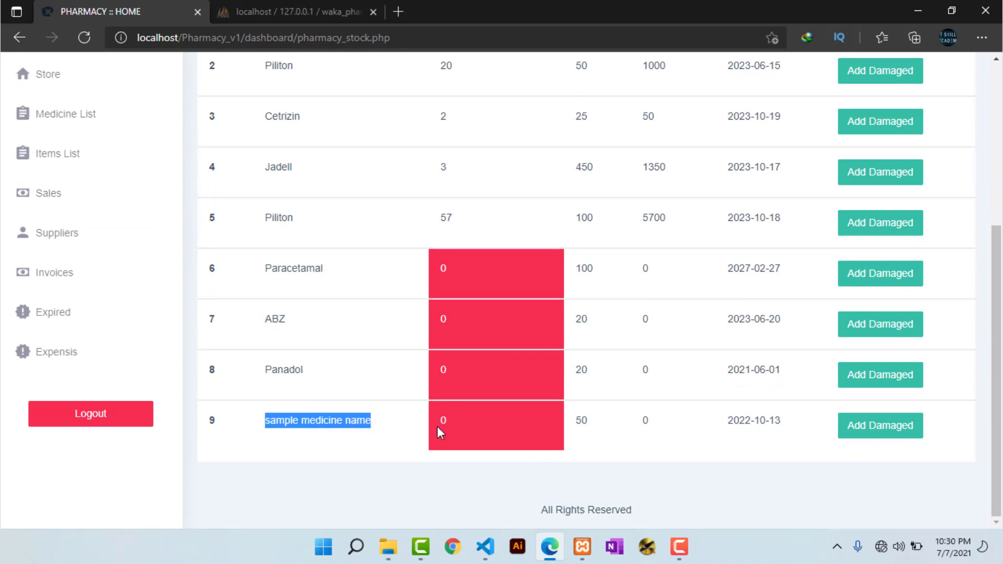
{"action": "scroll", "coordinate": [439, 432], "scroll_direction": "up", "scroll_amount": 5}
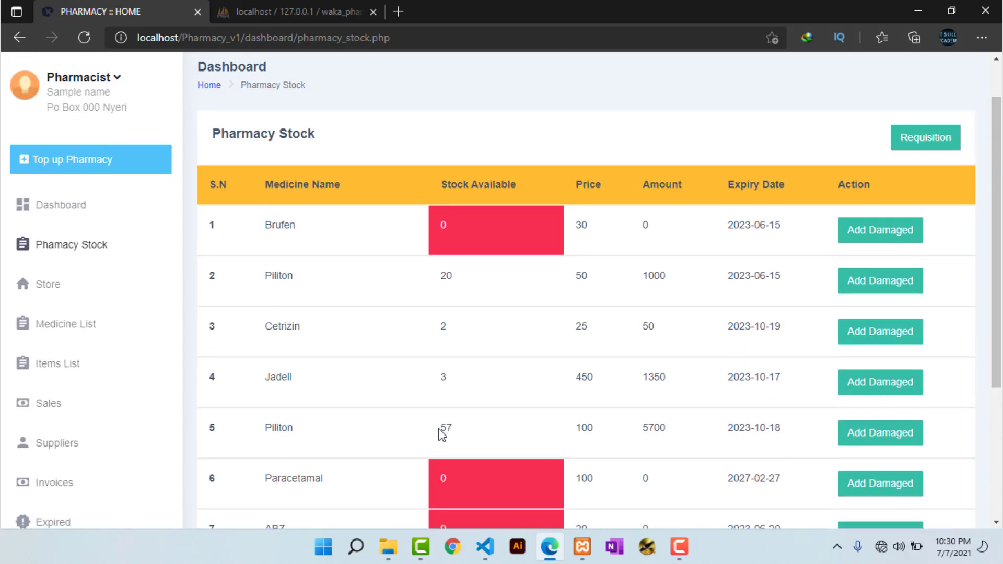
{"action": "scroll", "coordinate": [439, 431], "scroll_direction": "down", "scroll_amount": 5}
{"action": "scroll", "coordinate": [406, 438], "scroll_direction": "up", "scroll_amount": 1}
{"action": "scroll", "coordinate": [405, 438], "scroll_direction": "down", "scroll_amount": 4}
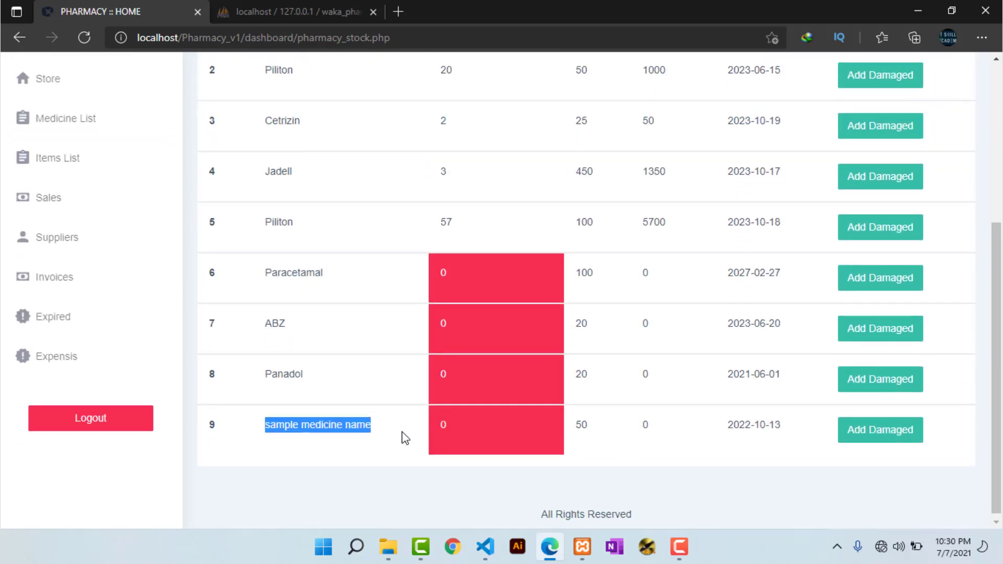
{"action": "scroll", "coordinate": [161, 325], "scroll_direction": "up", "scroll_amount": 5}
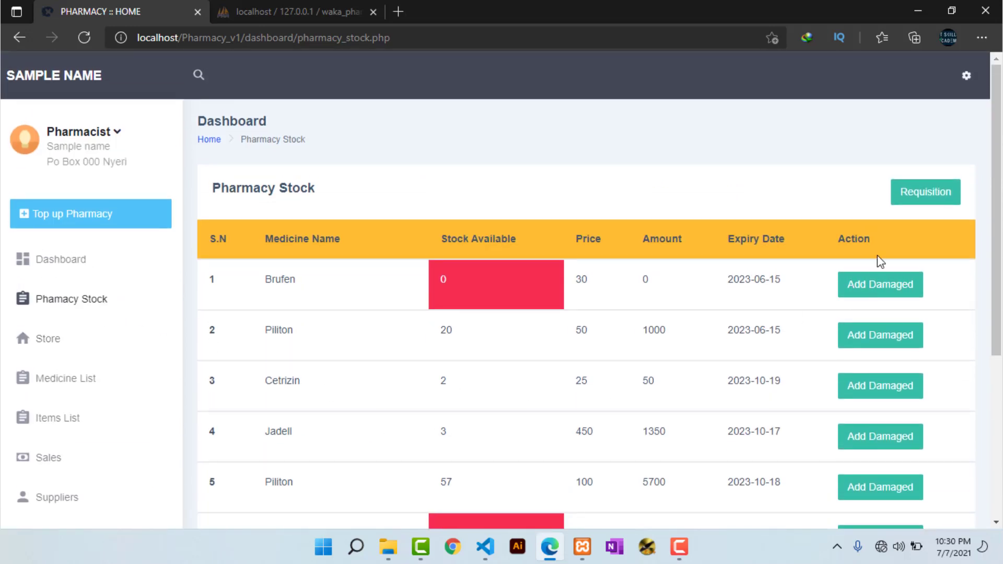
Step: Requisition the sample medicine from the store and add a quantity of 50 to the pharmacy
{"action": "left_click", "coordinate": [907, 195]}
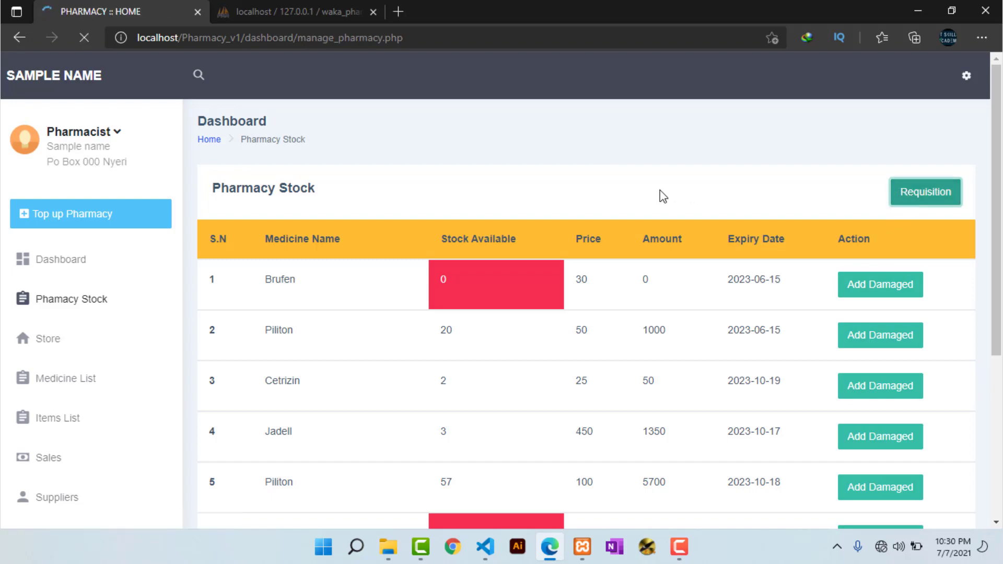
{"action": "scroll", "coordinate": [610, 238], "scroll_direction": "down", "scroll_amount": 5}
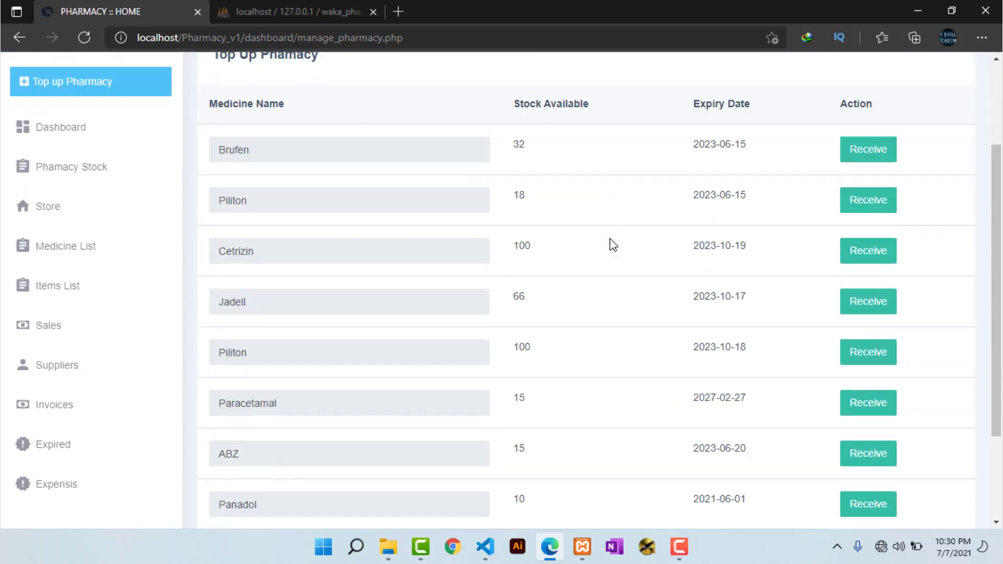
{"action": "scroll", "coordinate": [737, 431], "scroll_direction": "up", "scroll_amount": 1}
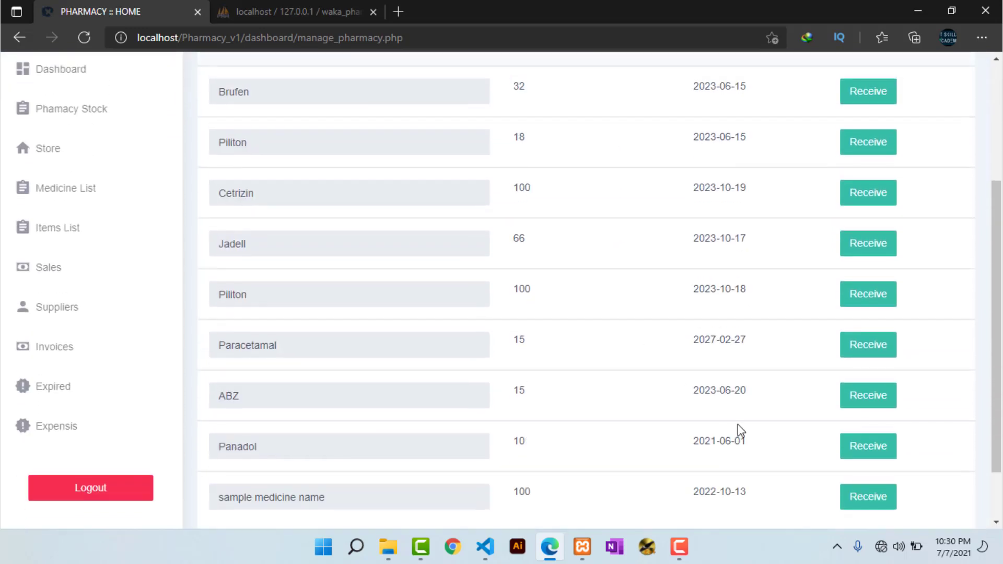
{"action": "left_click", "coordinate": [865, 500]}
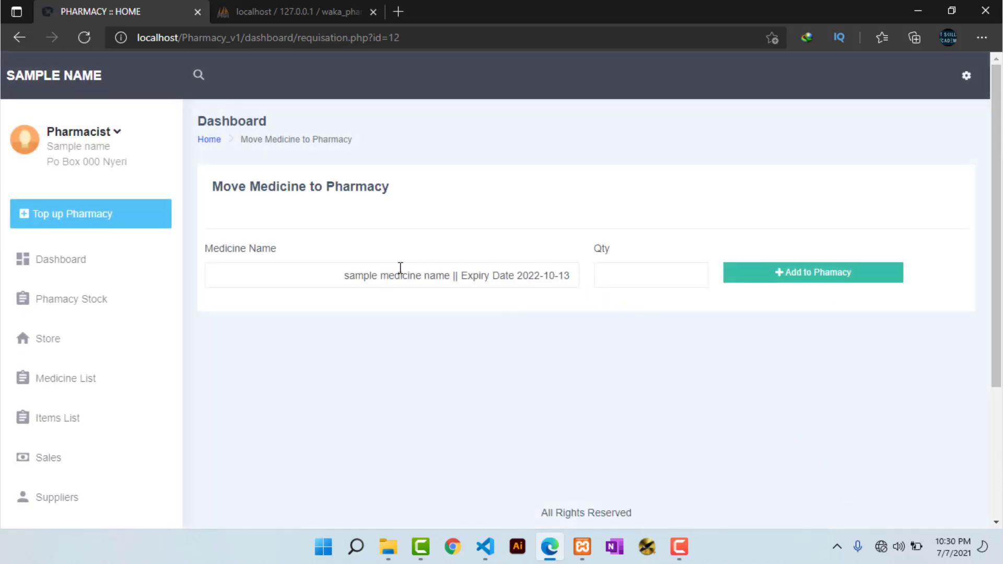
{"action": "left_click_drag", "start_coordinate": [341, 276], "coordinate": [580, 281]}
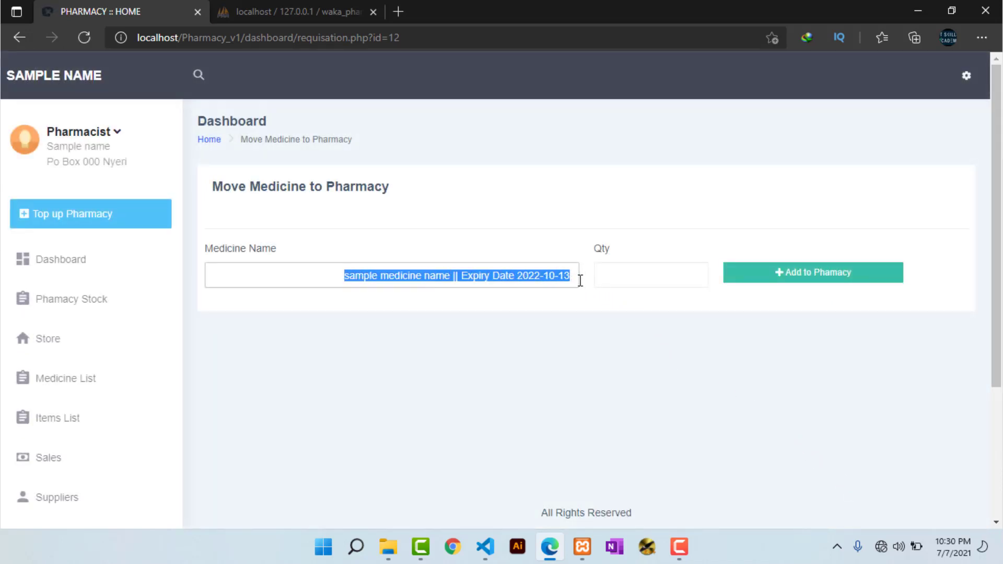
{"action": "left_click", "coordinate": [616, 276]}
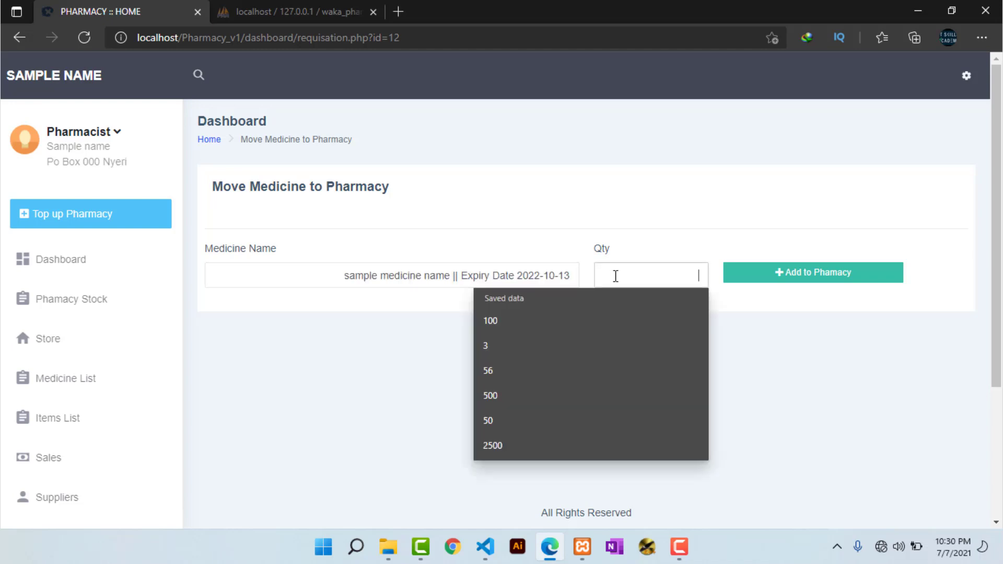
{"action": "left_click", "coordinate": [499, 421]}
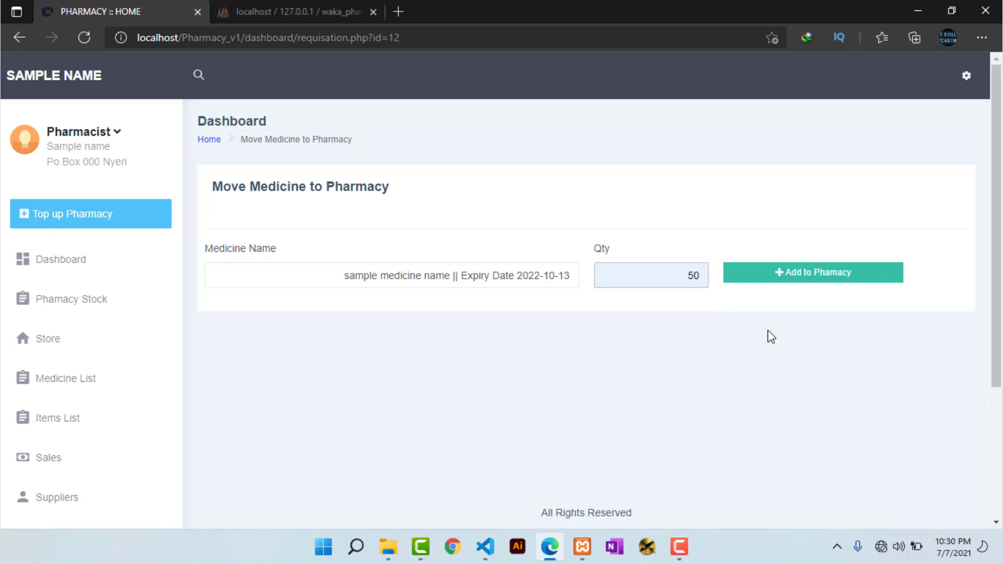
{"action": "left_click", "coordinate": [801, 279]}
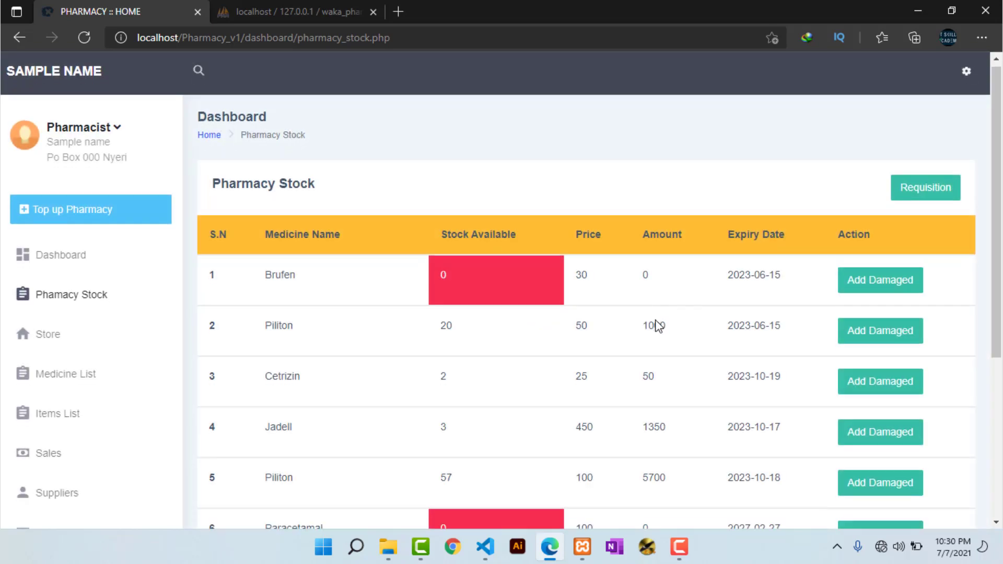
Step: Check the sample medicine's available stock, price and amount in the pharmacy stock list
{"action": "scroll", "coordinate": [632, 338], "scroll_direction": "down", "scroll_amount": 5}
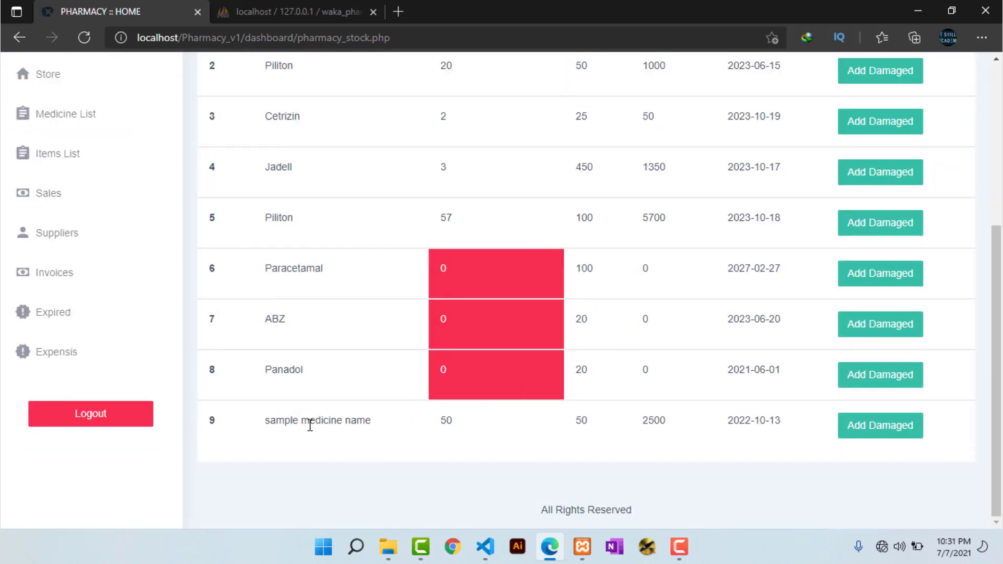
{"action": "scroll", "coordinate": [592, 426], "scroll_direction": "up", "scroll_amount": 5}
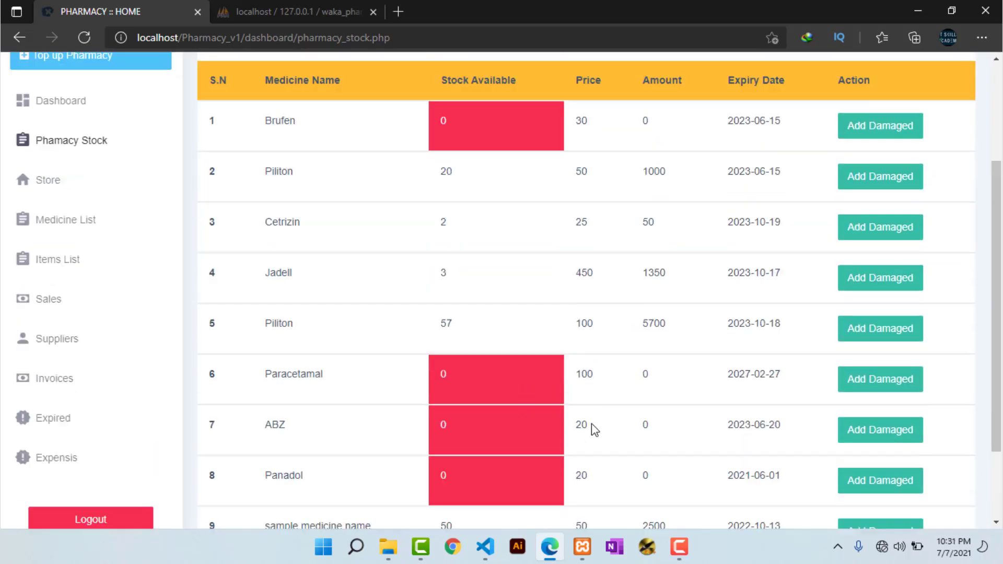
{"action": "scroll", "coordinate": [592, 429], "scroll_direction": "down", "scroll_amount": 5}
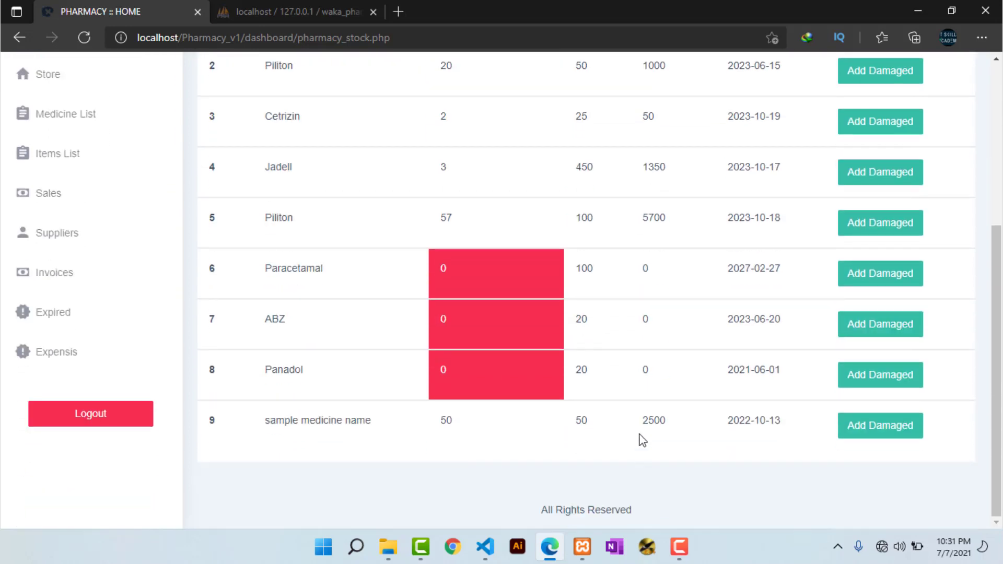
{"action": "scroll", "coordinate": [465, 434], "scroll_direction": "up", "scroll_amount": 5}
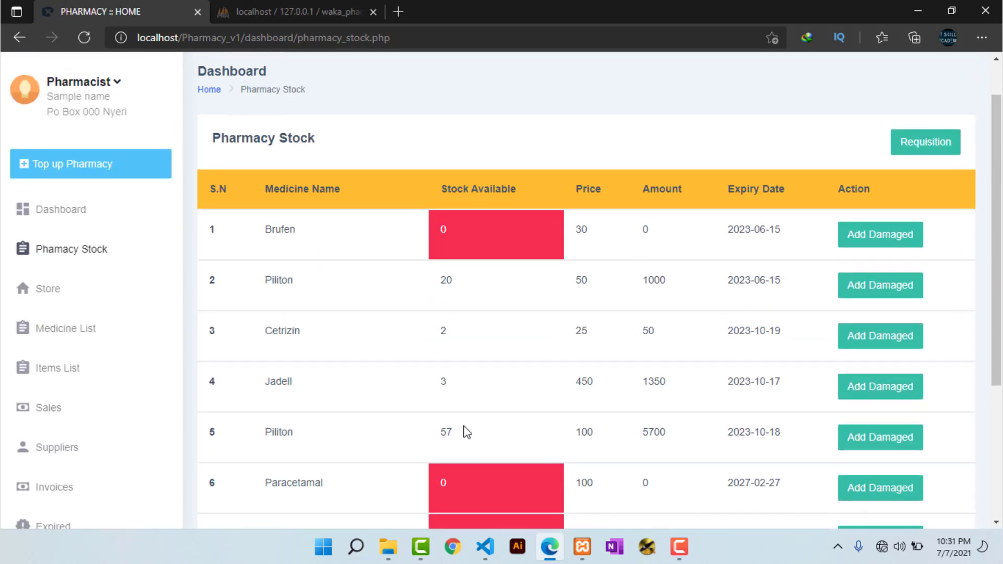
{"action": "scroll", "coordinate": [464, 434], "scroll_direction": "down", "scroll_amount": 5}
{"action": "left_click_drag", "start_coordinate": [448, 421], "coordinate": [465, 424]}
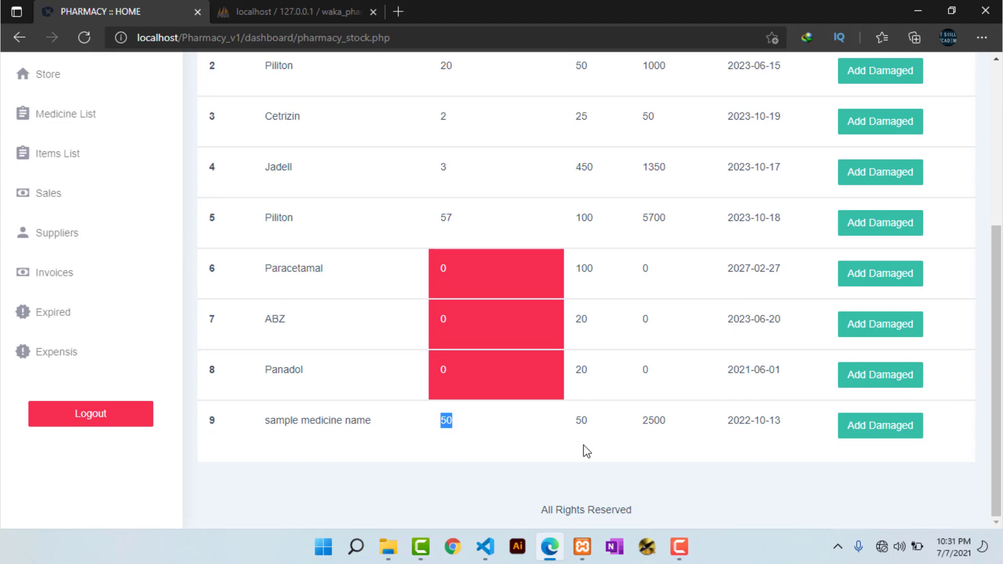
Step: Highlight the sample medicine's amount and look over the rest of the pharmacy stock list
{"action": "left_click_drag", "start_coordinate": [644, 420], "coordinate": [685, 426]}
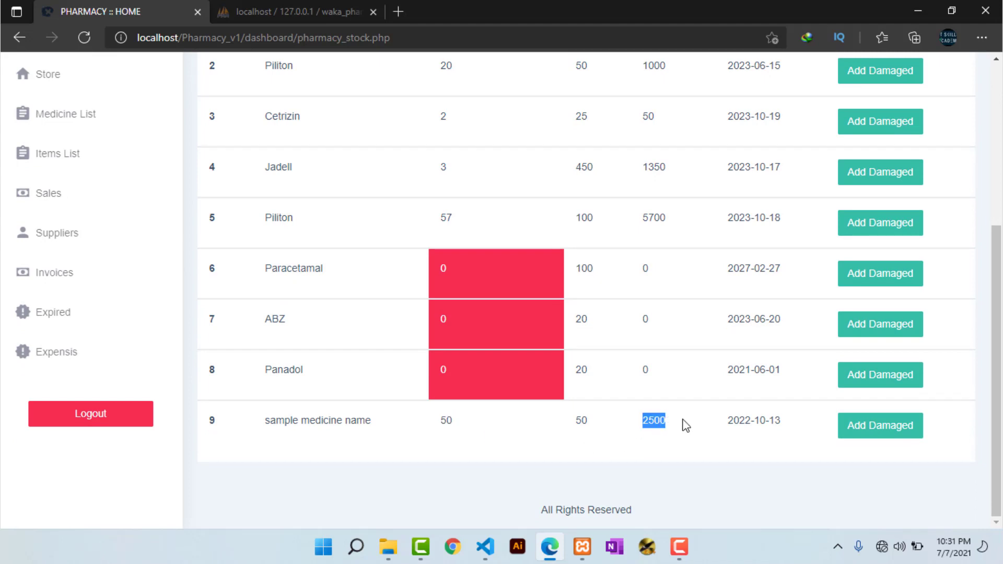
{"action": "scroll", "coordinate": [671, 427], "scroll_direction": "up", "scroll_amount": 5}
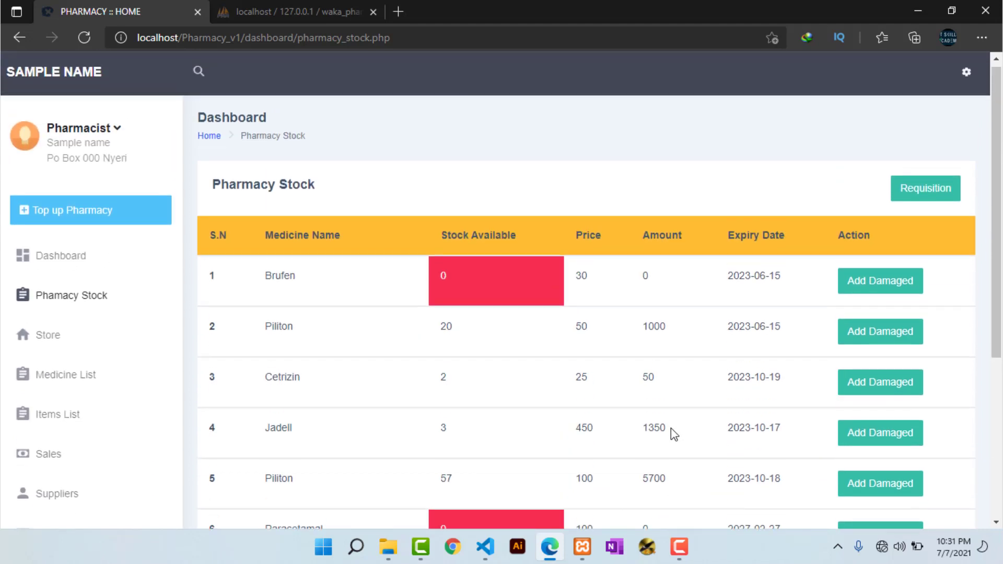
{"action": "scroll", "coordinate": [388, 324], "scroll_direction": "down", "scroll_amount": 4}
{"action": "scroll", "coordinate": [388, 324], "scroll_direction": "up", "scroll_amount": 3}
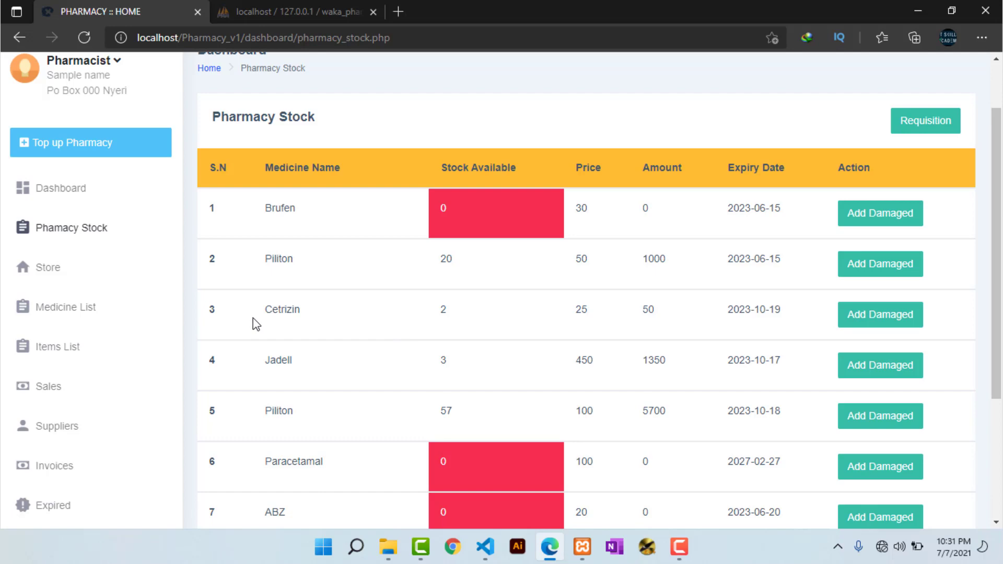
Step: Add a new supplier named "Sample supplier name" and submit the form
{"action": "scroll", "coordinate": [50, 358], "scroll_direction": "down", "scroll_amount": 1}
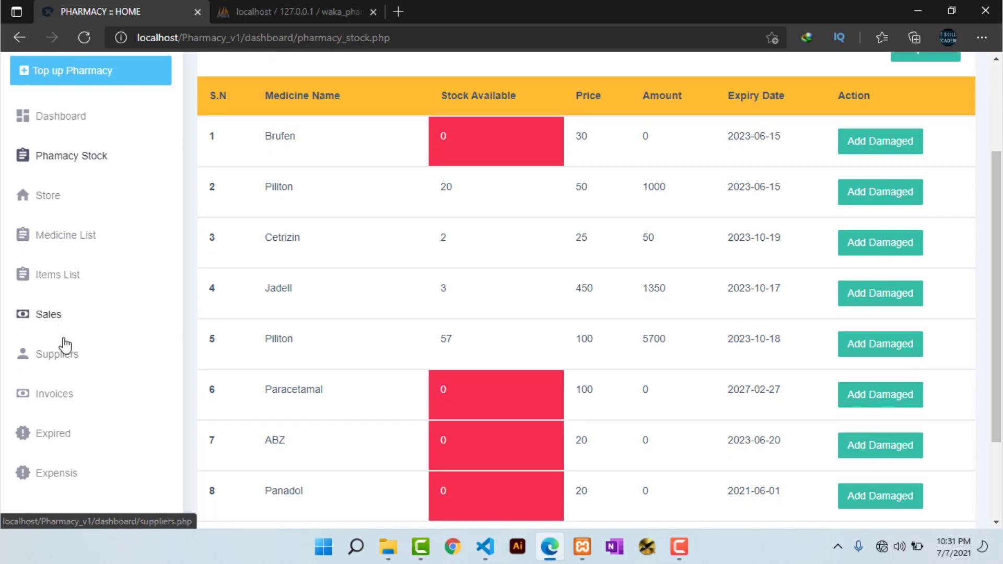
{"action": "left_click", "coordinate": [54, 358]}
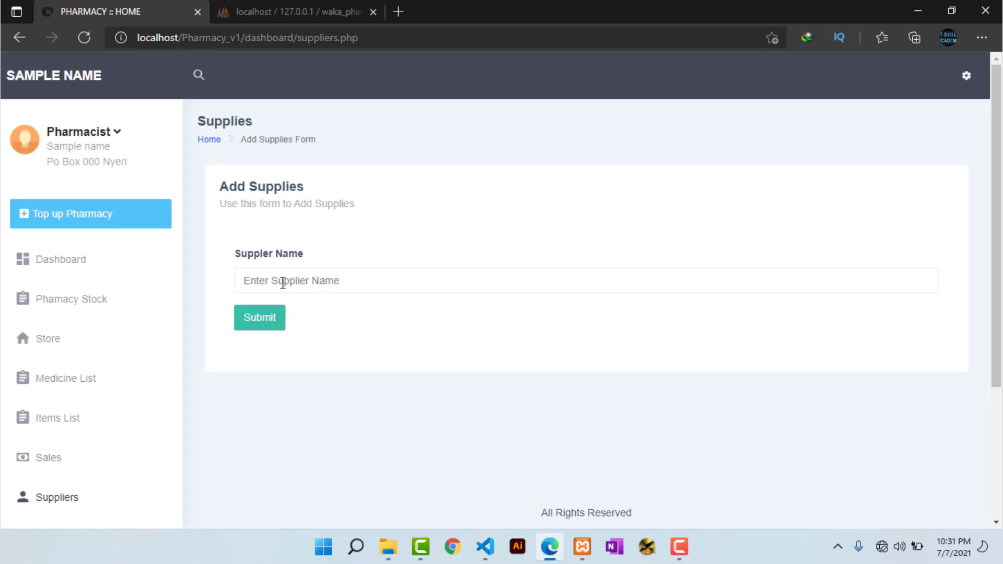
{"action": "left_click", "coordinate": [282, 283]}
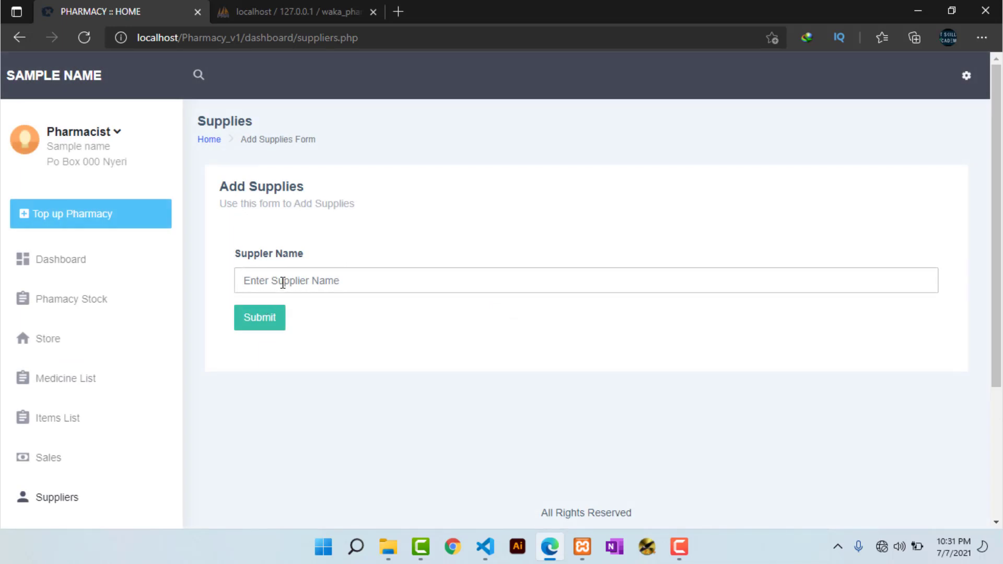
{"action": "type", "text": "Sample s"}
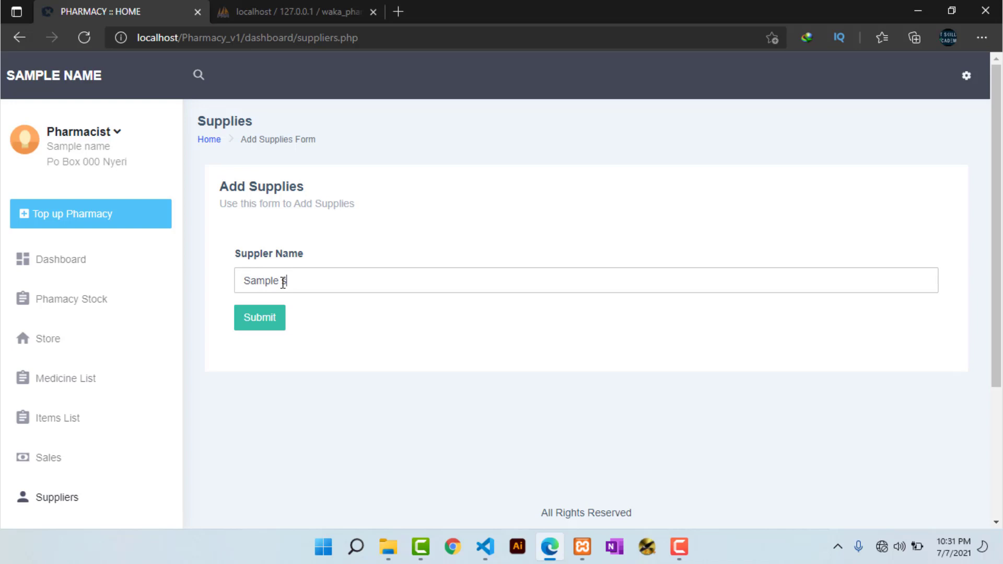
{"action": "type", "text": "upplier name"}
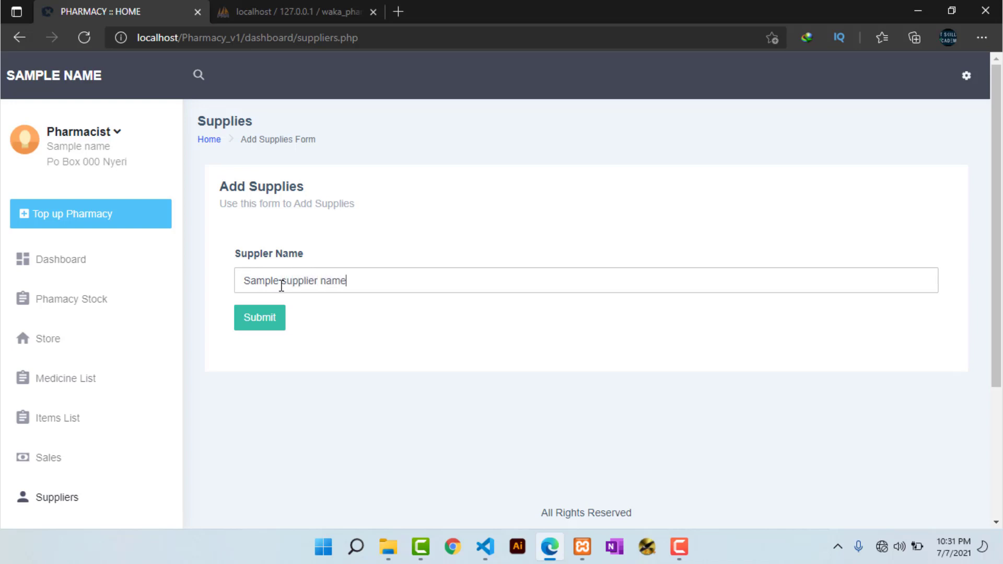
{"action": "left_click", "coordinate": [273, 323]}
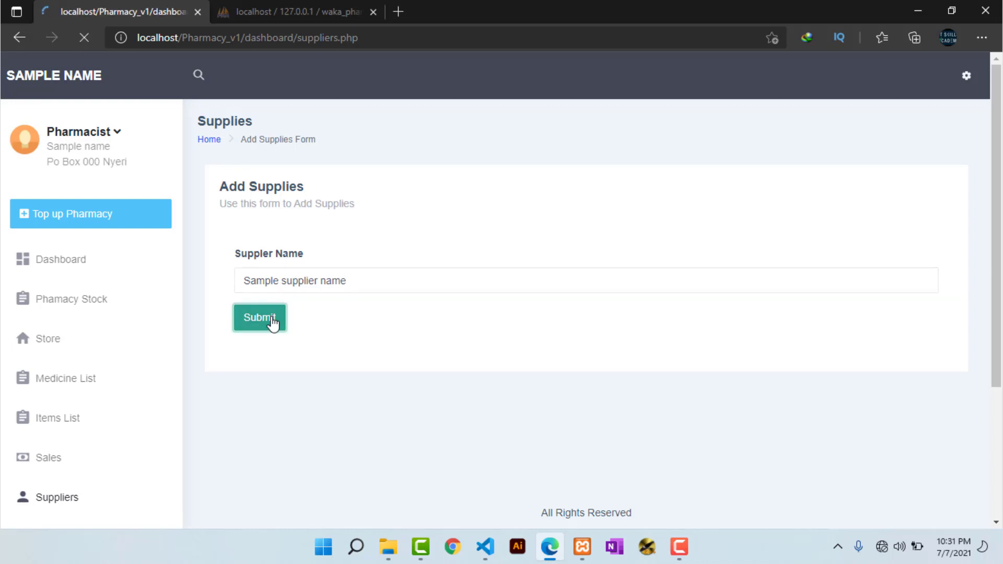
Step: Open the store's receiving form for Brufen and check which suppliers can be chosen
{"action": "left_click", "coordinate": [53, 343]}
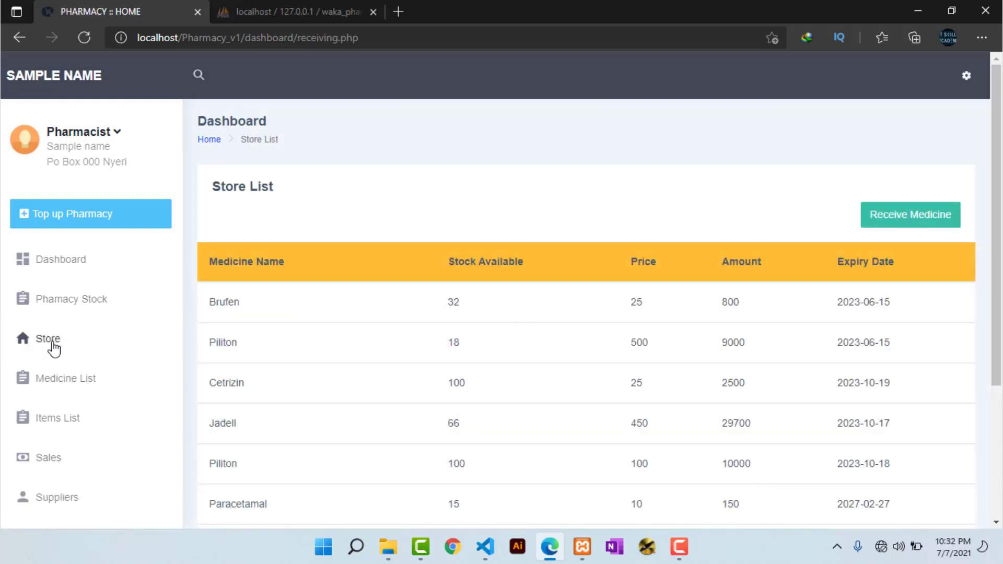
{"action": "left_click", "coordinate": [913, 223]}
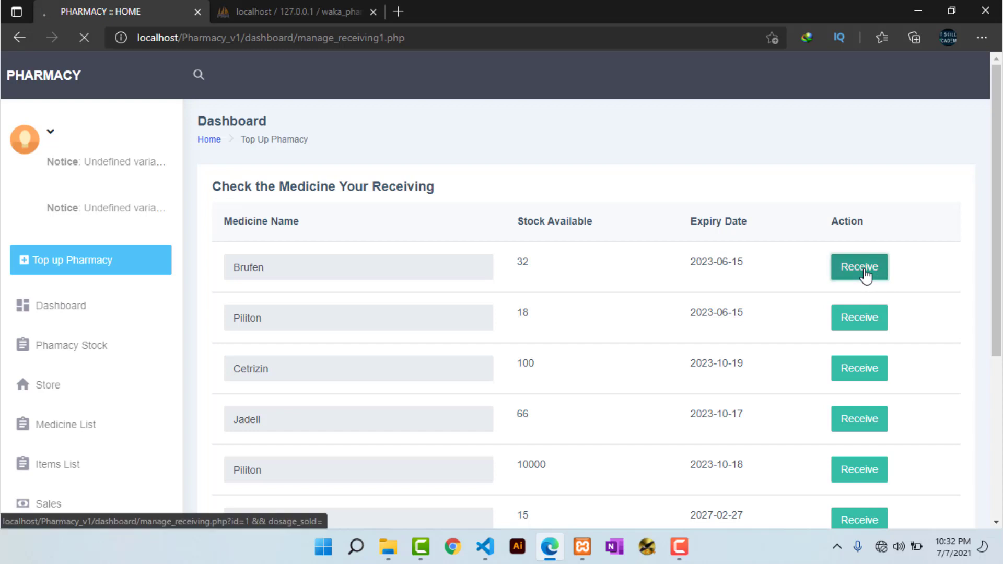
{"action": "left_click", "coordinate": [878, 268]}
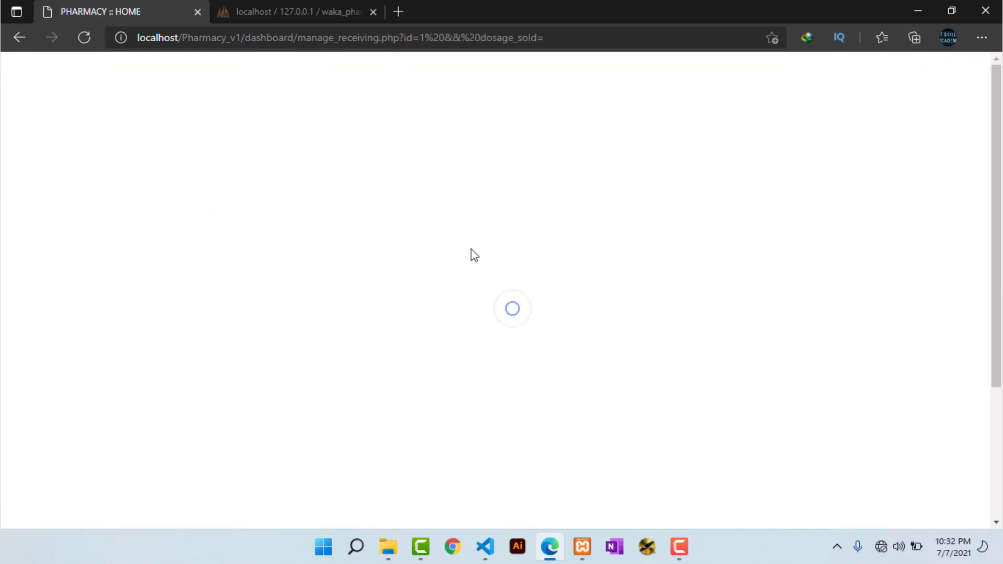
{"action": "left_click", "coordinate": [445, 252]}
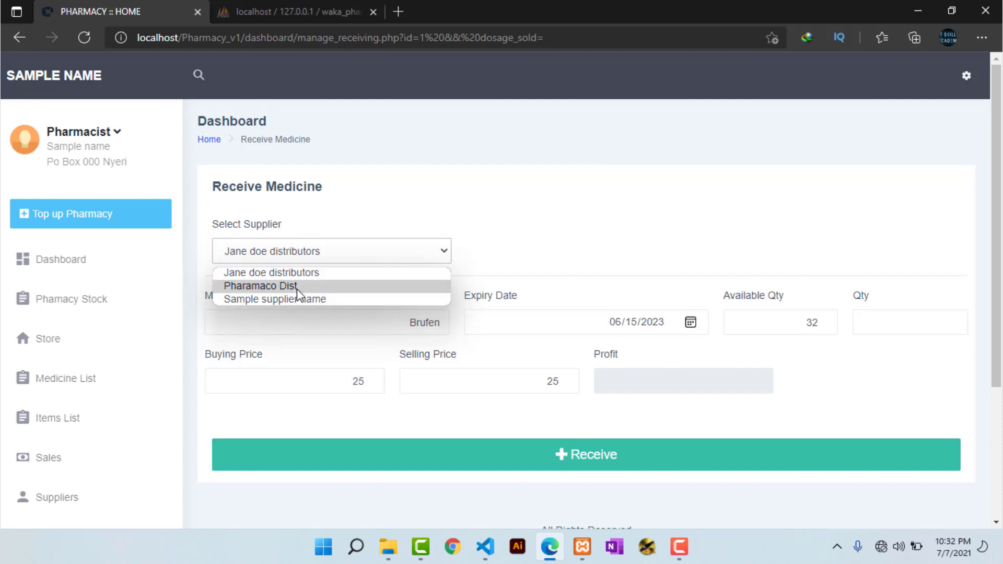
{"action": "scroll", "coordinate": [87, 389], "scroll_direction": "down", "scroll_amount": 3}
{"action": "scroll", "coordinate": [76, 384], "scroll_direction": "up", "scroll_amount": 3}
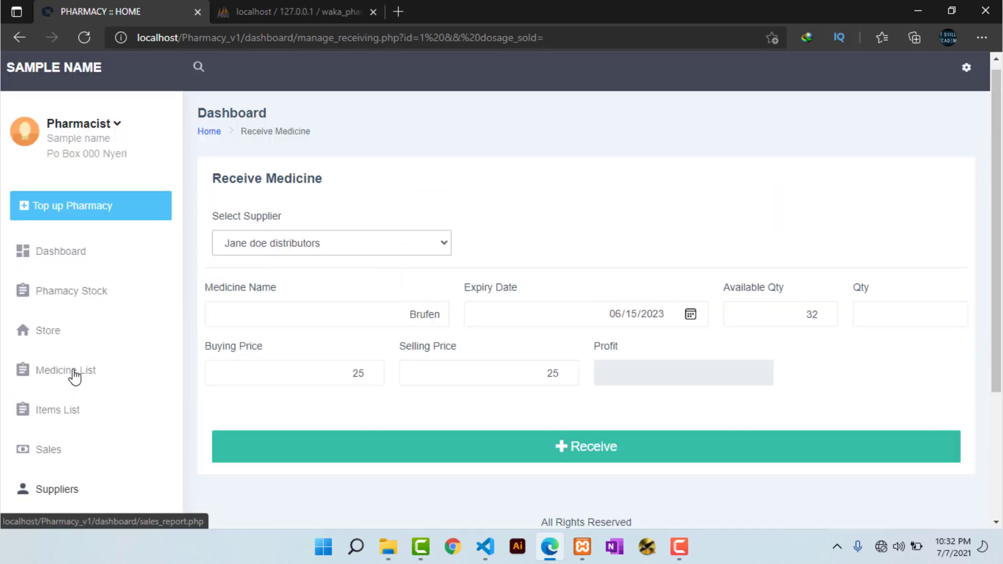
Step: Start a new patient record from the dashboard and enter "Sample Patient 22" as the patient name
{"action": "left_click", "coordinate": [51, 269]}
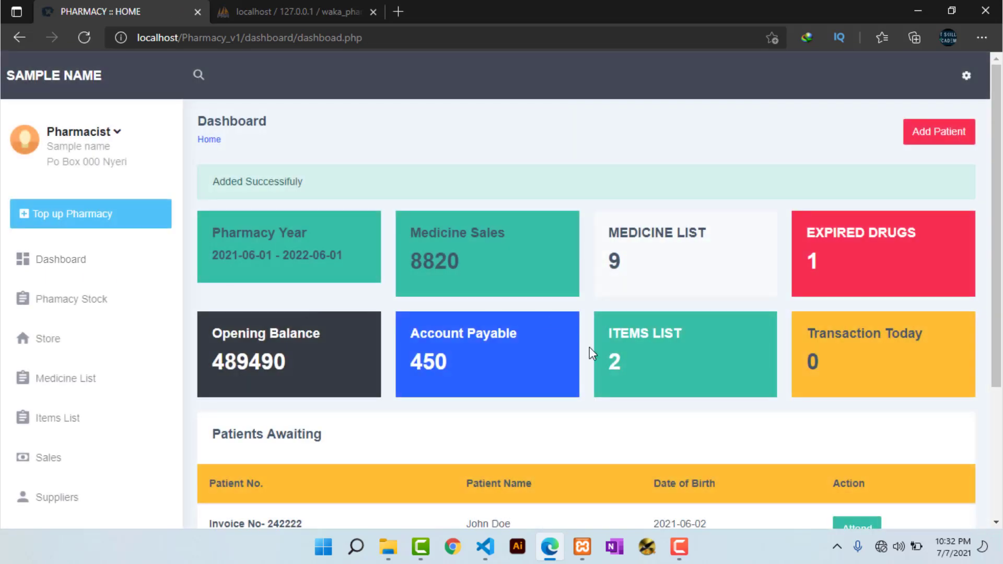
{"action": "scroll", "coordinate": [591, 349], "scroll_direction": "down", "scroll_amount": 4}
{"action": "scroll", "coordinate": [591, 352], "scroll_direction": "up", "scroll_amount": 4}
{"action": "left_click", "coordinate": [938, 139]}
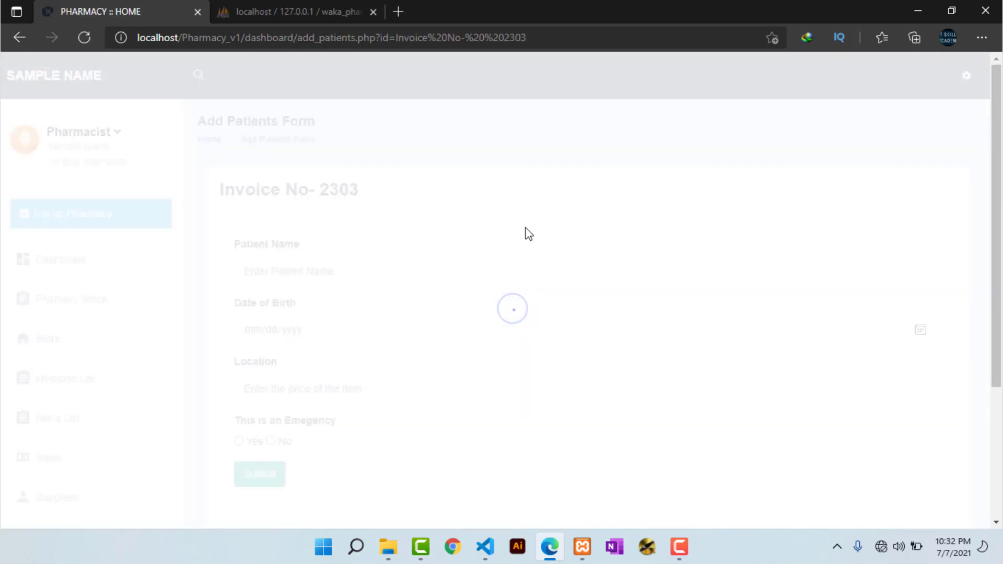
{"action": "left_click", "coordinate": [335, 273]}
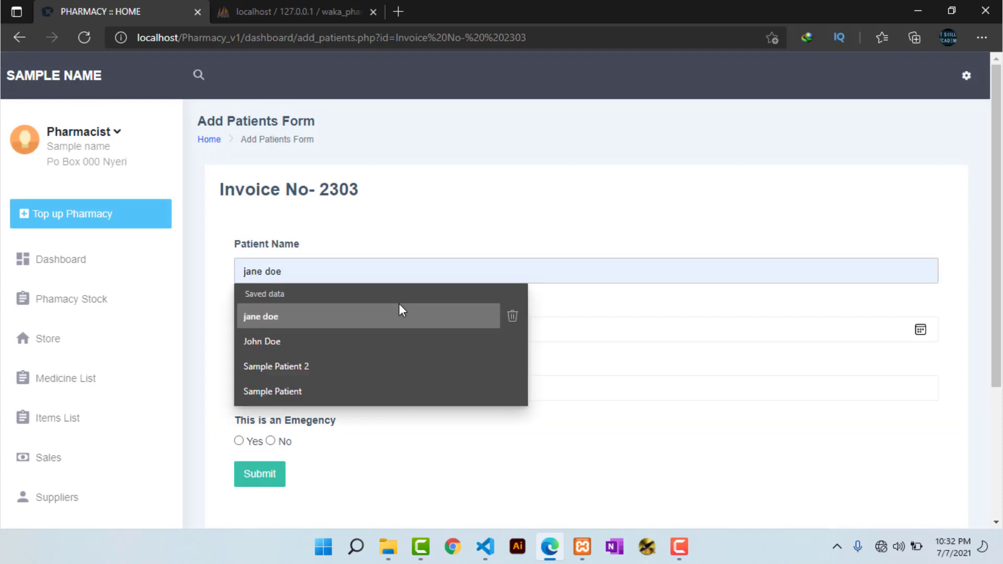
{"action": "left_click", "coordinate": [309, 367]}
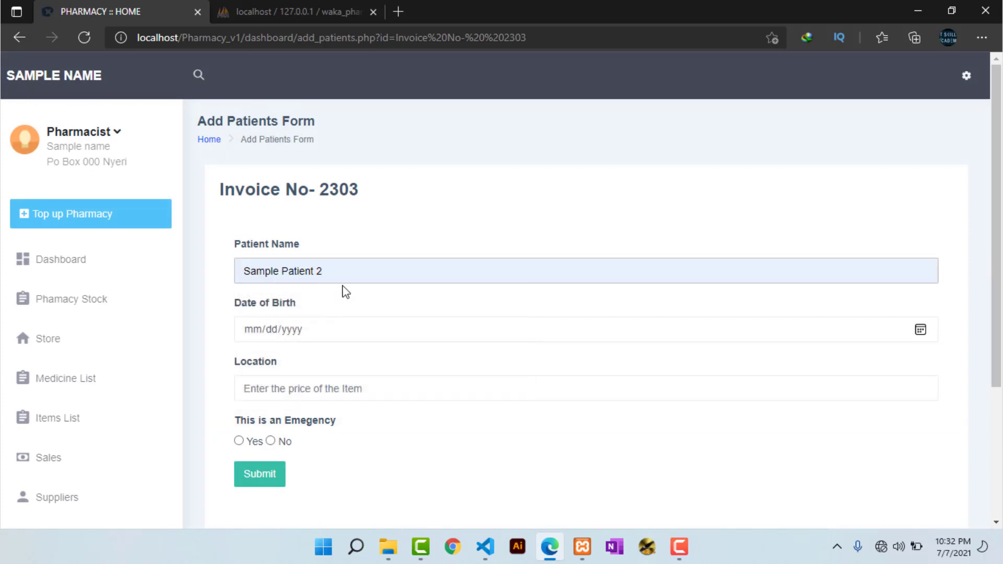
{"action": "type", "text": "2"}
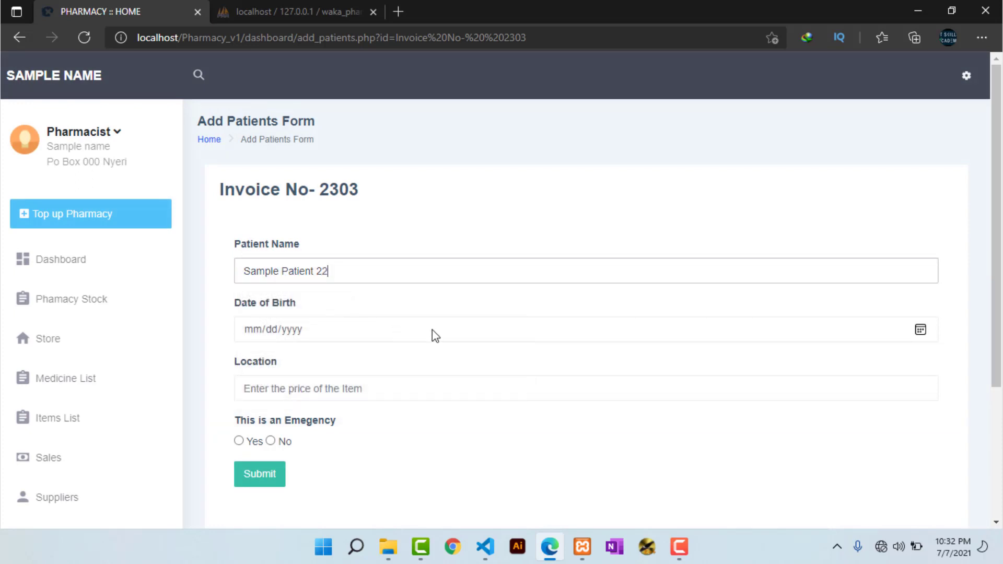
Step: Enter the patient's date of birth and set the location to Kenya
{"action": "left_click", "coordinate": [921, 329]}
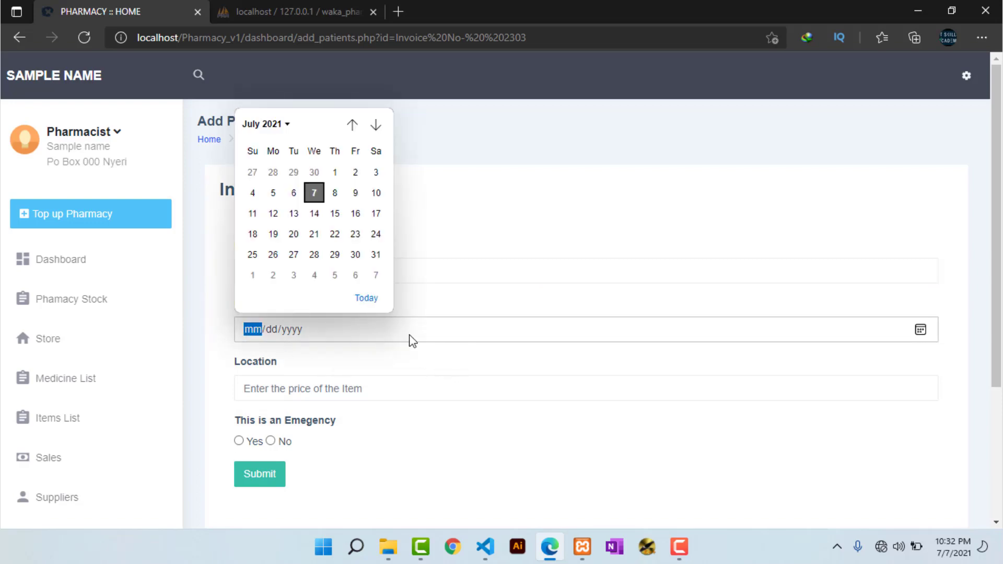
{"action": "left_click", "coordinate": [270, 336]}
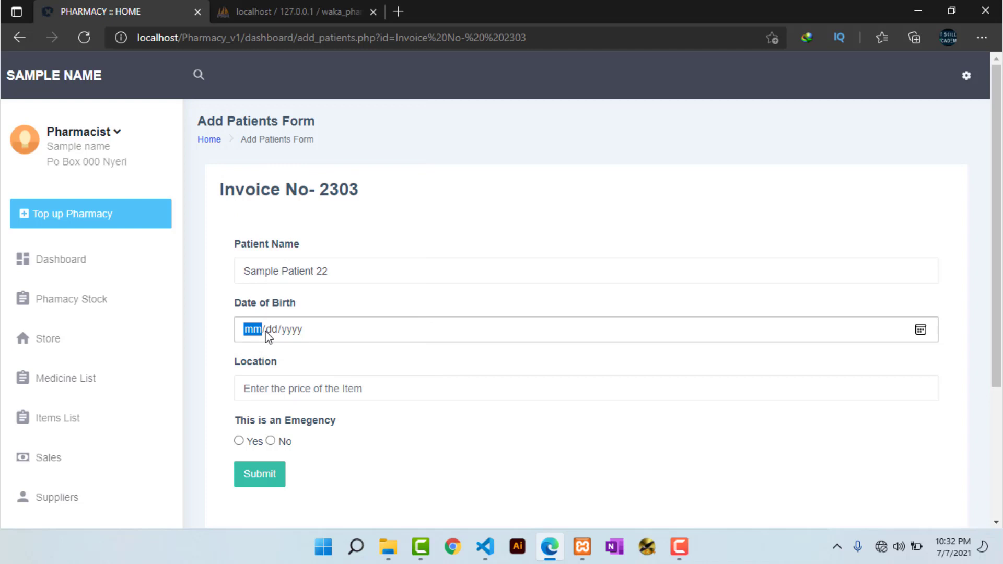
{"action": "type", "text": "09/04/"}
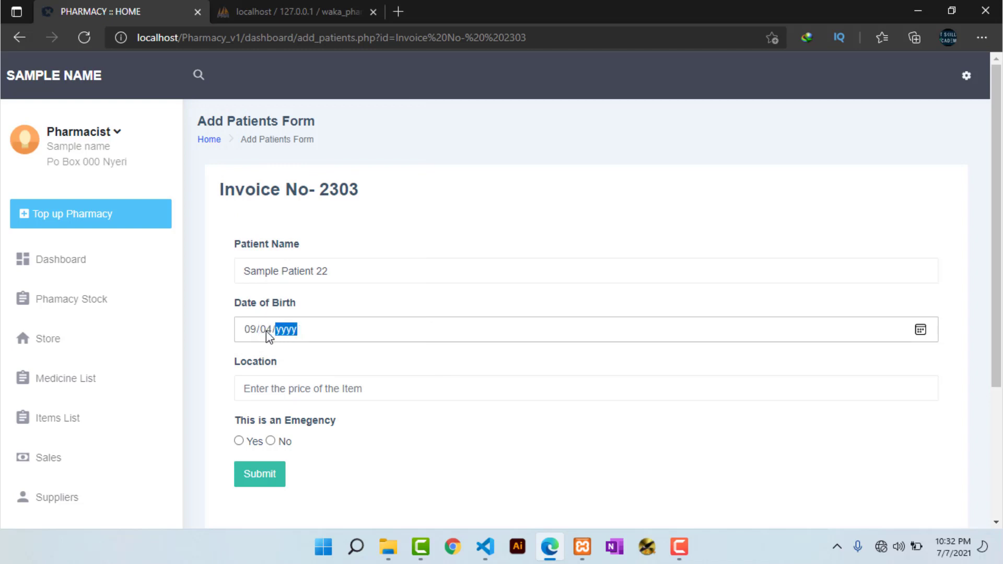
{"action": "type", "text": "0001990"}
{"action": "left_click", "coordinate": [321, 389]}
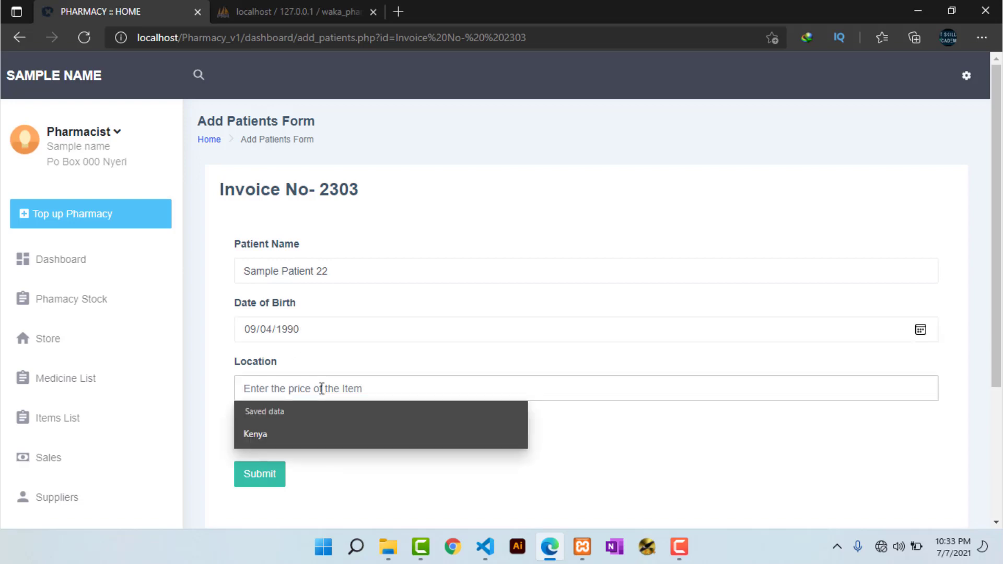
{"action": "left_click", "coordinate": [245, 432]}
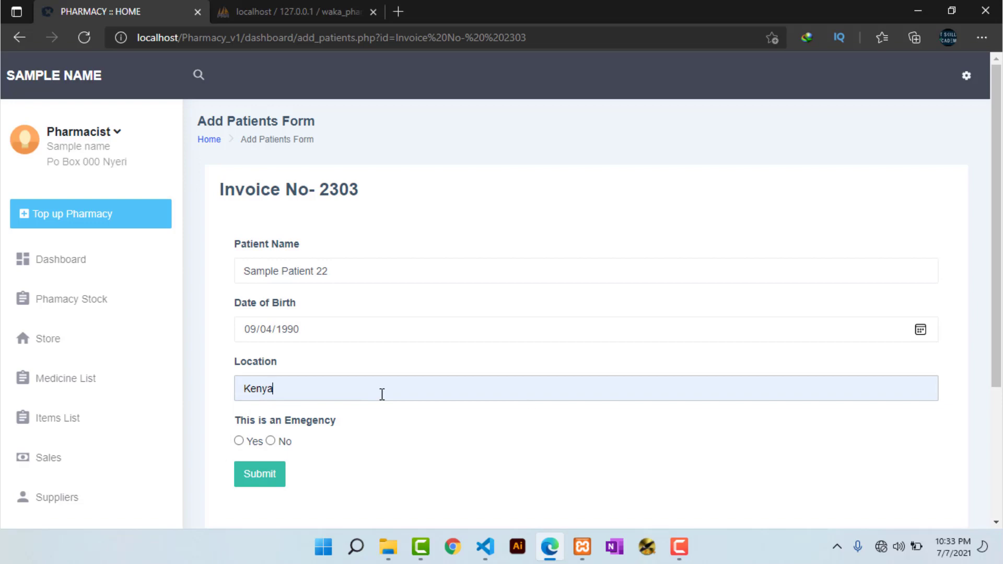
Step: Mark the new patient as not an emergency and submit the patient form
{"action": "scroll", "coordinate": [378, 396], "scroll_direction": "down", "scroll_amount": 3}
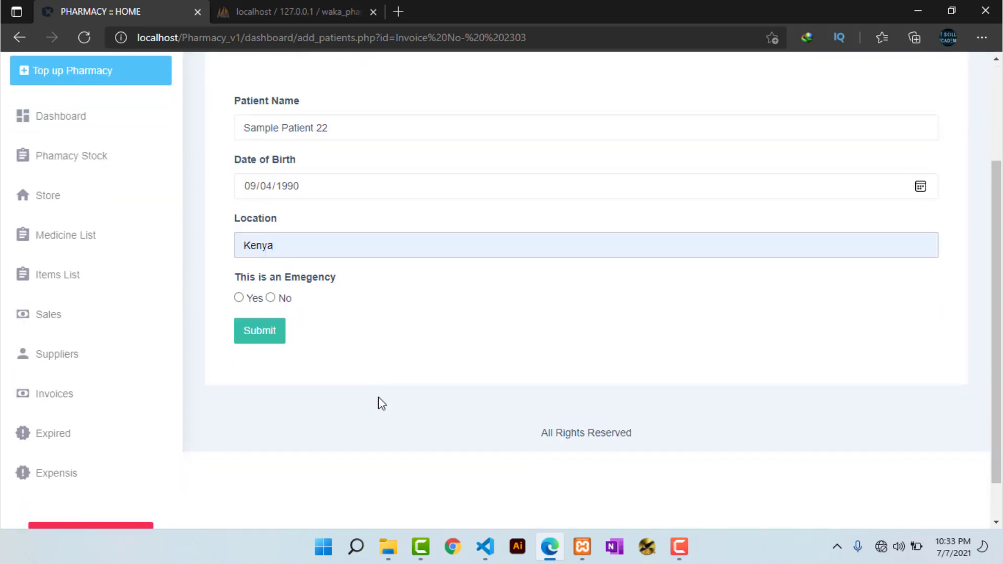
{"action": "scroll", "coordinate": [378, 397], "scroll_direction": "up", "scroll_amount": 3}
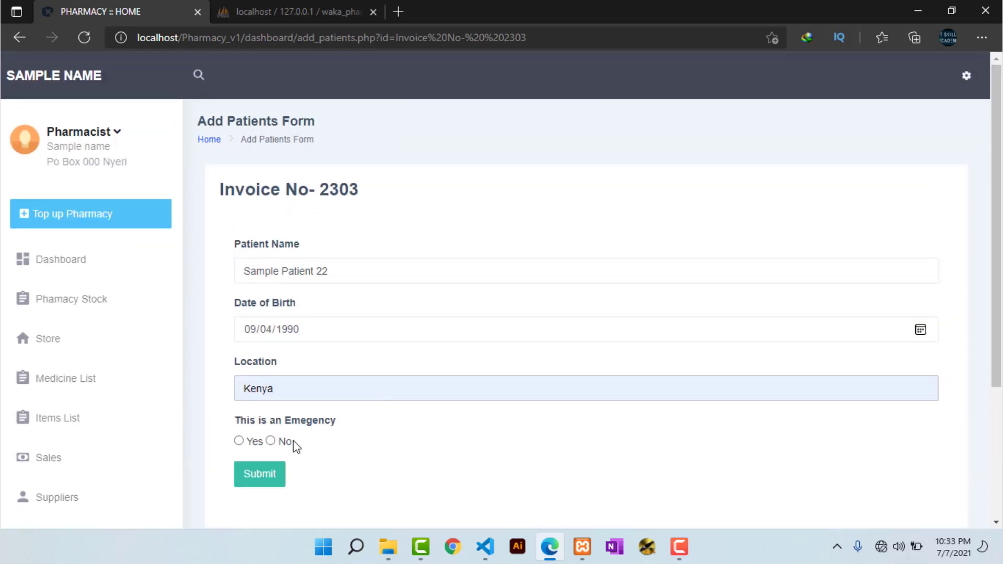
{"action": "left_click", "coordinate": [271, 441]}
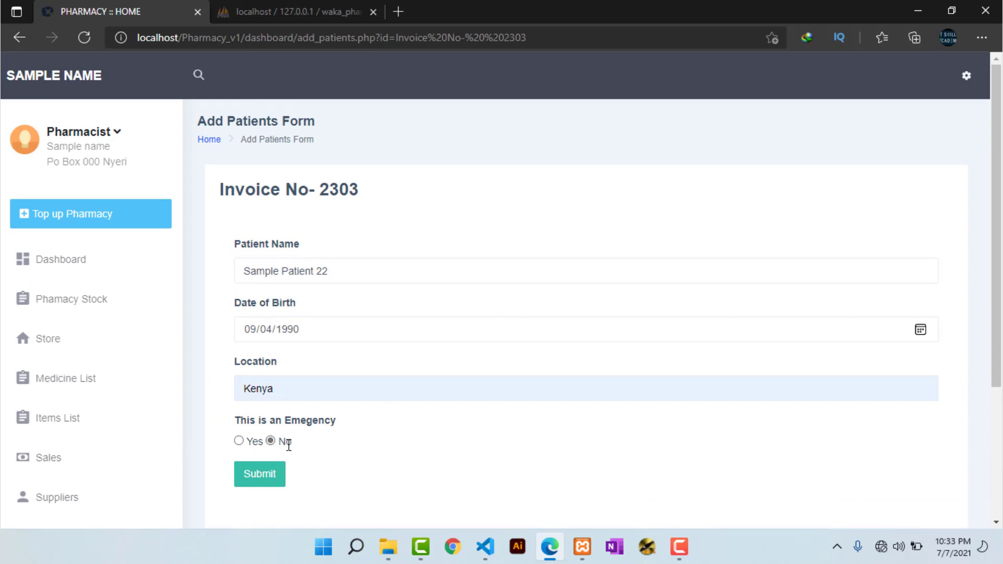
{"action": "left_click", "coordinate": [262, 477]}
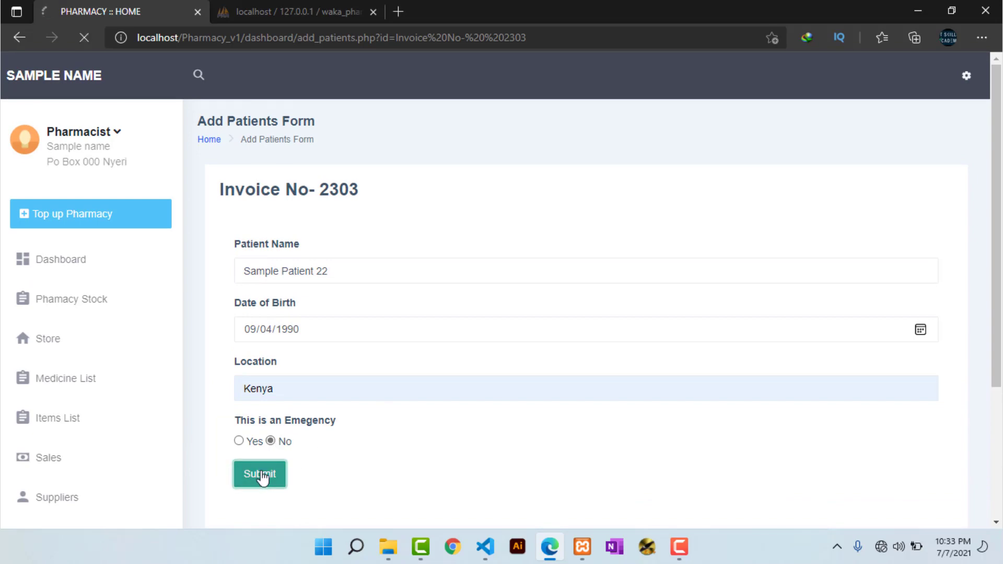
Step: Find Sample Patient 22 among the patients awaiting and start attending to that patient
{"action": "scroll", "coordinate": [504, 303], "scroll_direction": "down", "scroll_amount": 4}
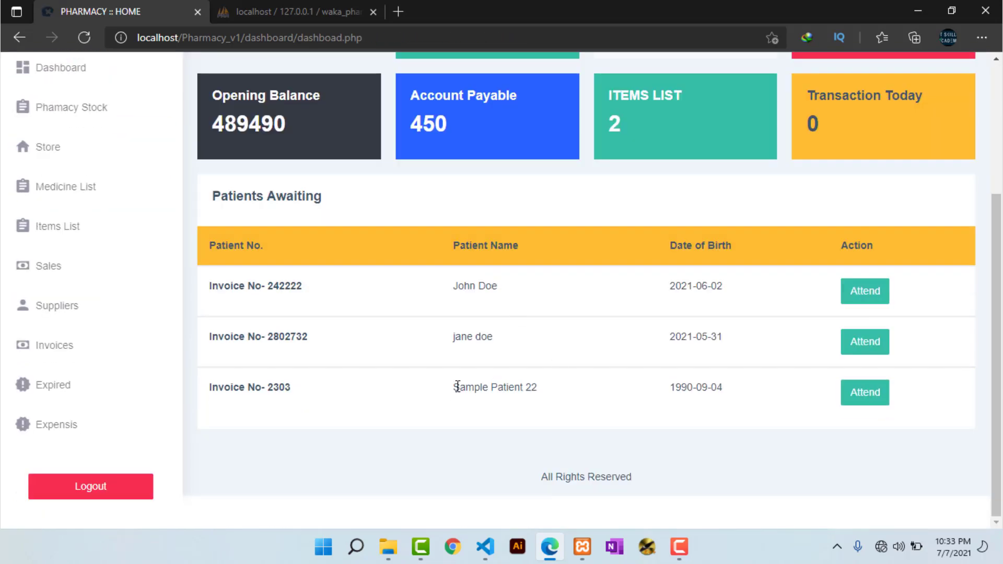
{"action": "left_click_drag", "start_coordinate": [454, 388], "coordinate": [537, 389]}
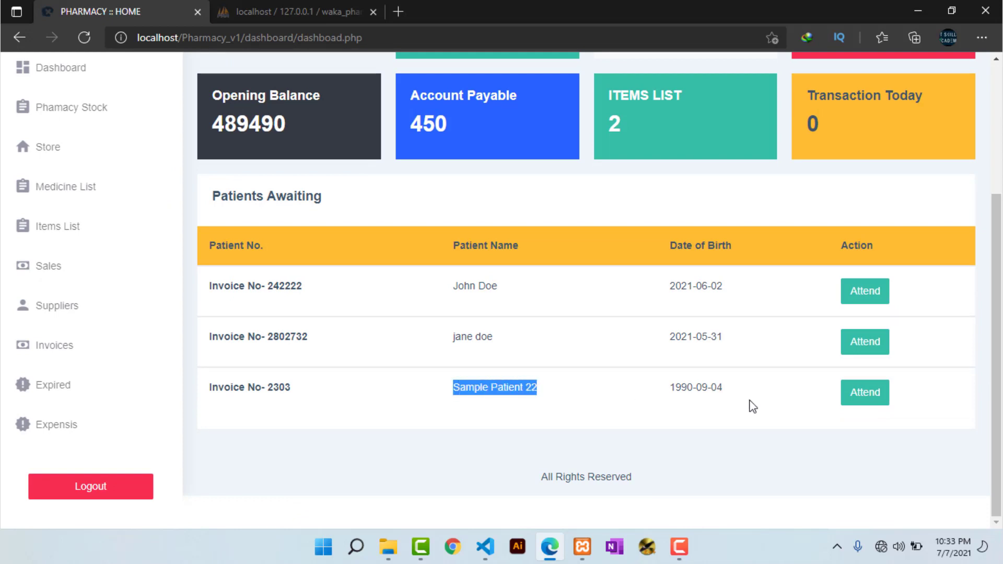
{"action": "left_click", "coordinate": [856, 404]}
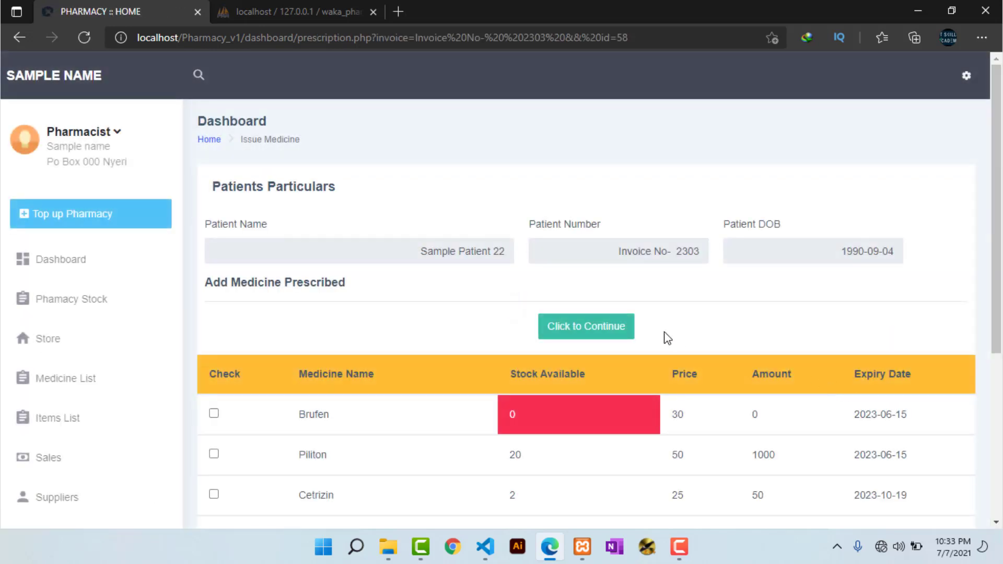
Step: Select "sample medicine name" as the medicine prescribed to the patient
{"action": "scroll", "coordinate": [668, 338], "scroll_direction": "down", "scroll_amount": 5}
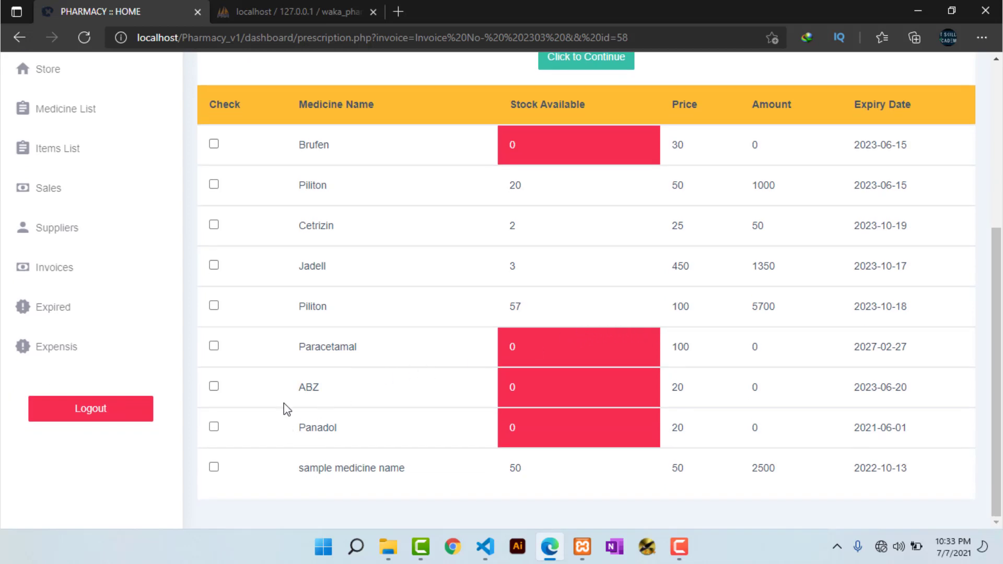
{"action": "left_click", "coordinate": [216, 466]}
{"action": "scroll", "coordinate": [408, 403], "scroll_direction": "up", "scroll_amount": 5}
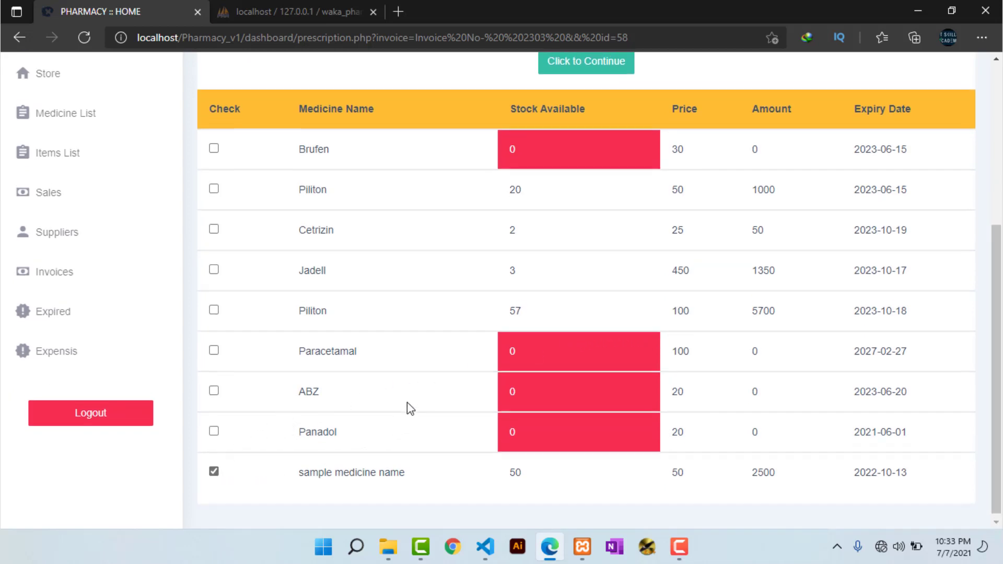
{"action": "scroll", "coordinate": [408, 403], "scroll_direction": "down", "scroll_amount": 5}
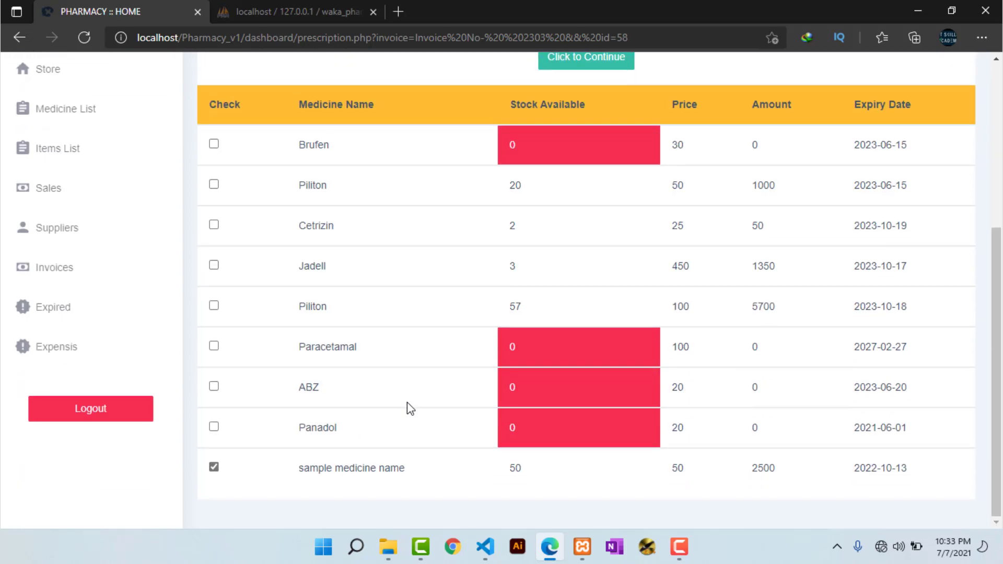
{"action": "scroll", "coordinate": [407, 403], "scroll_direction": "up", "scroll_amount": 5}
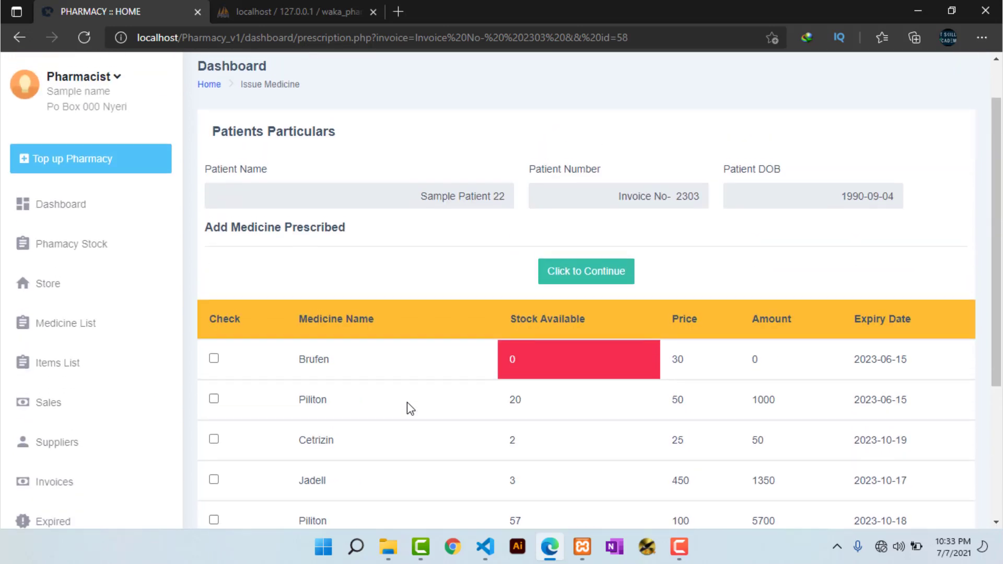
Step: Continue with the selected sample medicine, set the adult patient's quantity to 1 and issue the medicine
{"action": "left_click", "coordinate": [581, 273]}
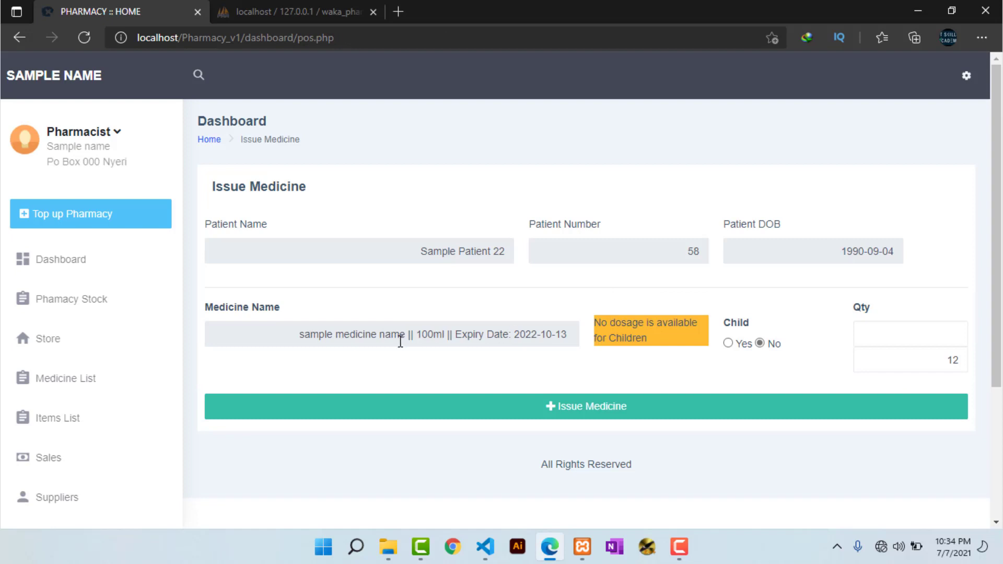
{"action": "left_click_drag", "start_coordinate": [299, 334], "coordinate": [664, 347]}
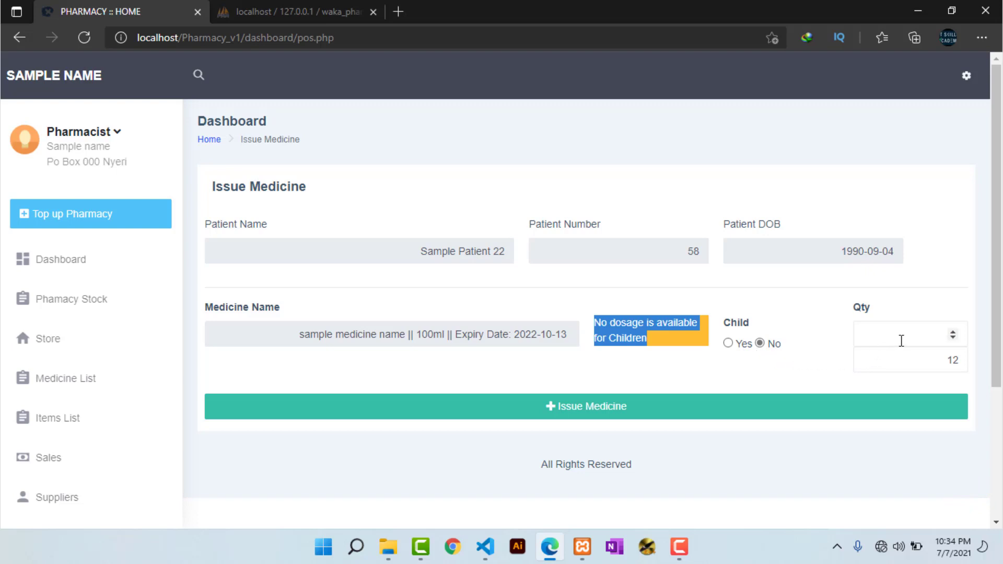
{"action": "left_click", "coordinate": [918, 333]}
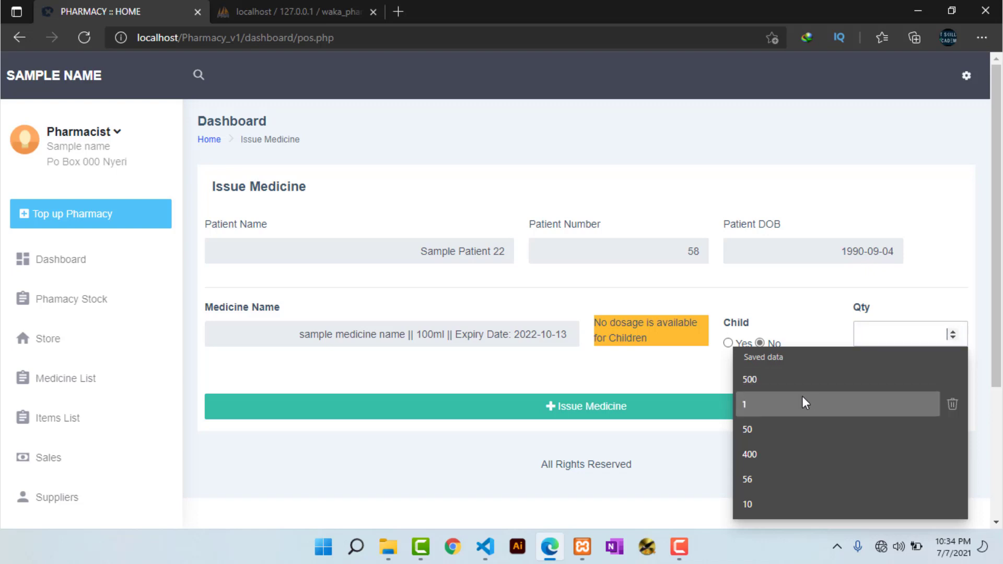
{"action": "left_click", "coordinate": [752, 407]}
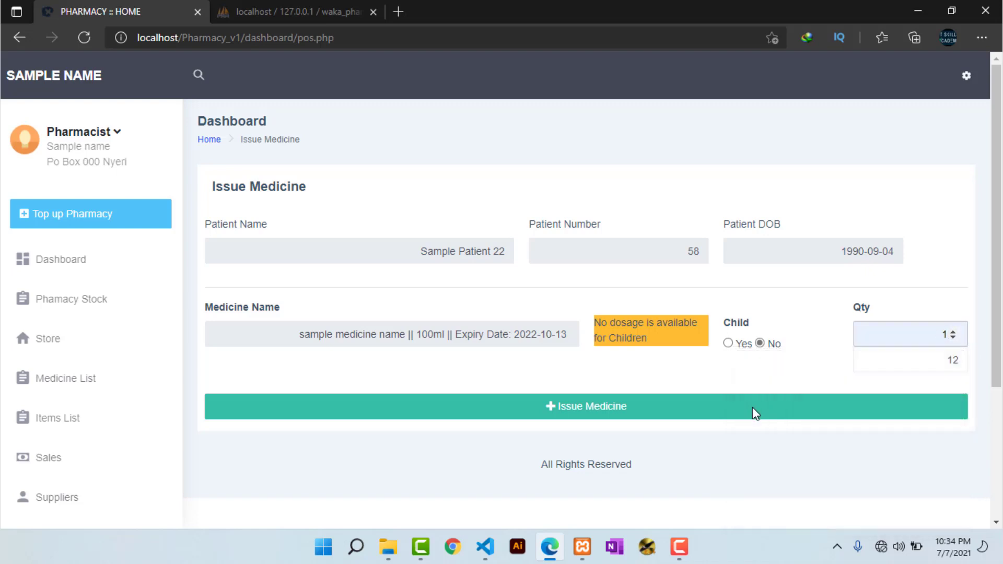
{"action": "left_click", "coordinate": [590, 413]}
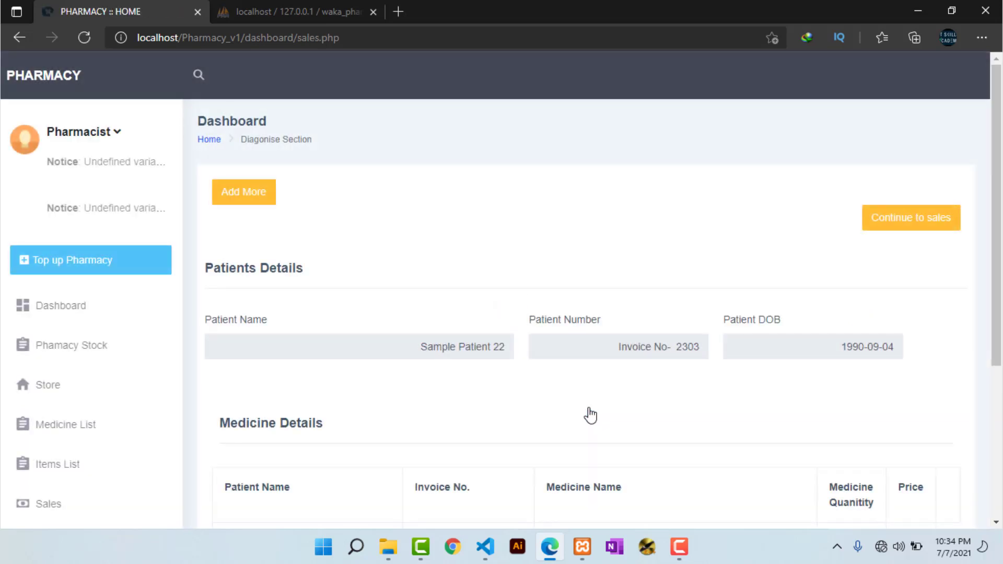
Step: Review the issued medicine's details for the patient, including invoice, medicine name, quantity, price and total
{"action": "scroll", "coordinate": [591, 415], "scroll_direction": "down", "scroll_amount": 5}
{"action": "scroll", "coordinate": [591, 415], "scroll_direction": "up", "scroll_amount": 3}
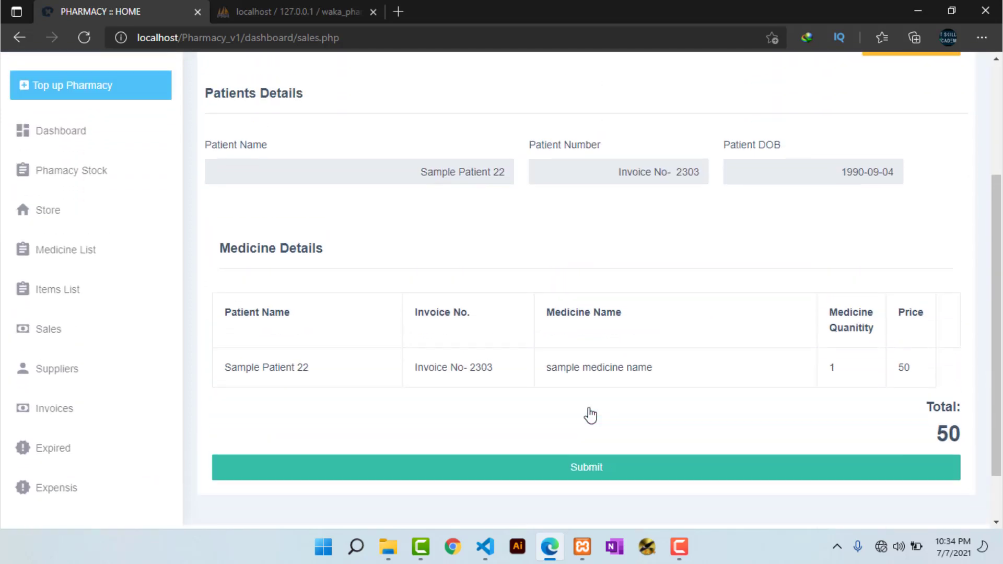
{"action": "scroll", "coordinate": [590, 416], "scroll_direction": "down", "scroll_amount": 2}
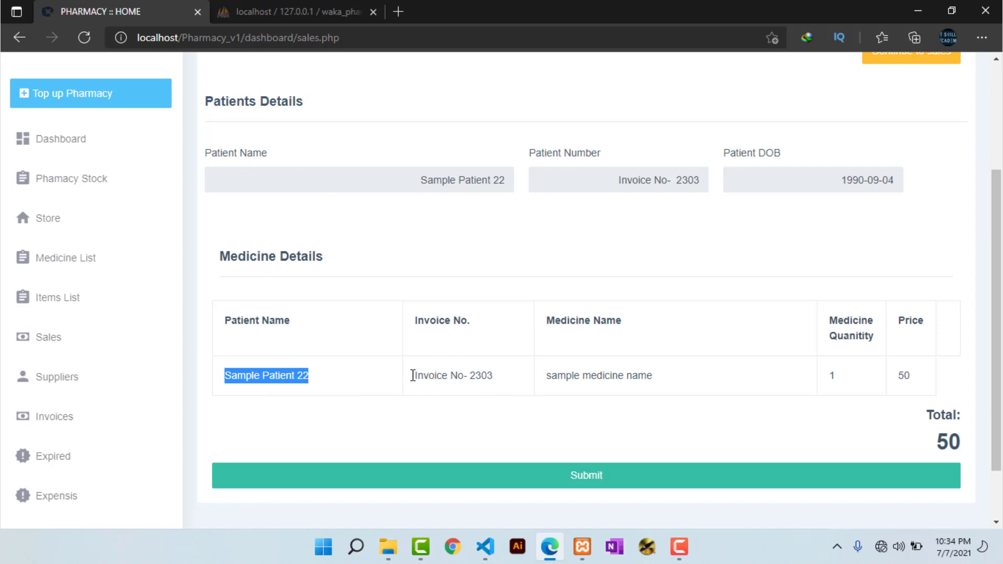
{"action": "left_click", "coordinate": [330, 379]}
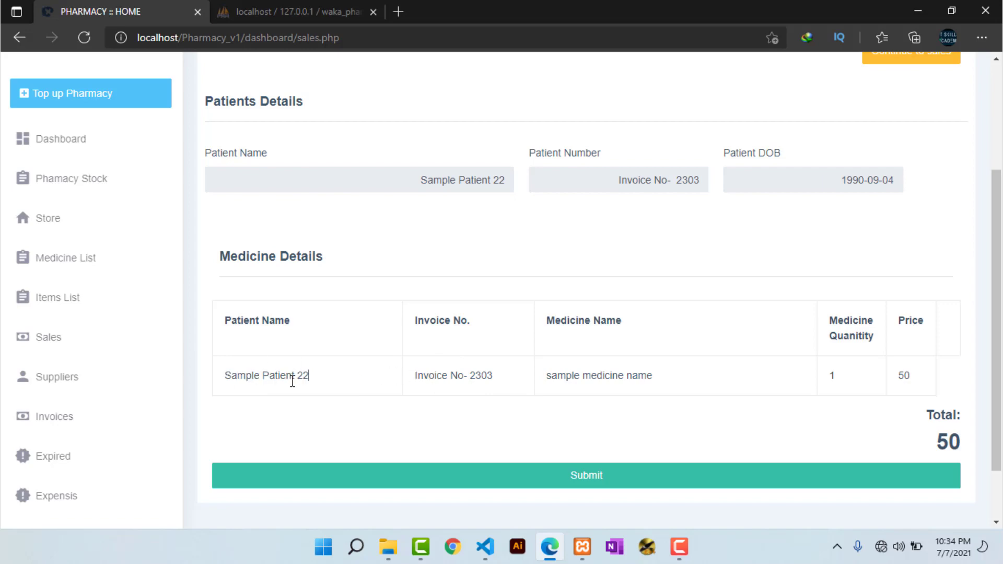
{"action": "left_click_drag", "start_coordinate": [224, 375], "coordinate": [326, 380]}
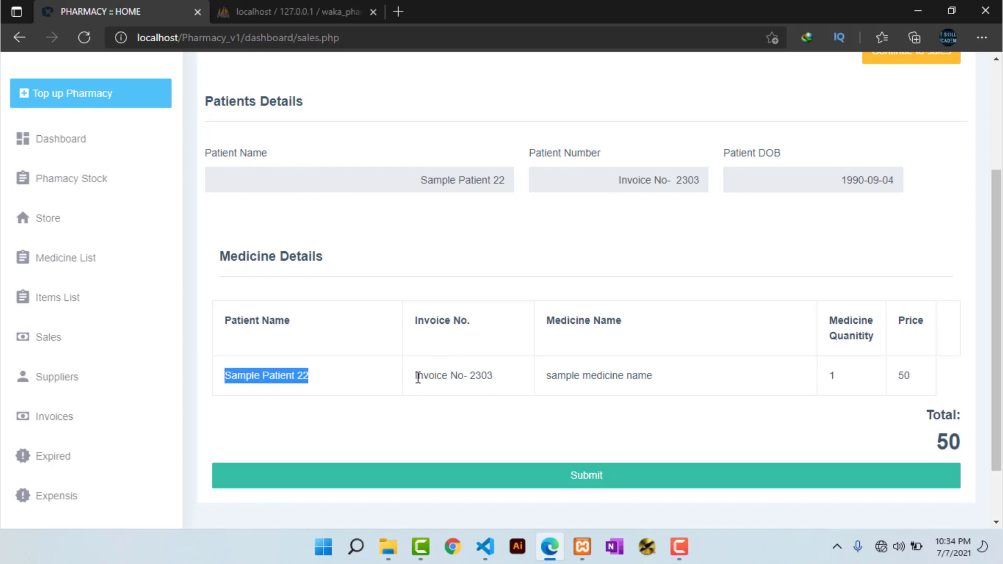
{"action": "left_click_drag", "start_coordinate": [418, 378], "coordinate": [671, 376]}
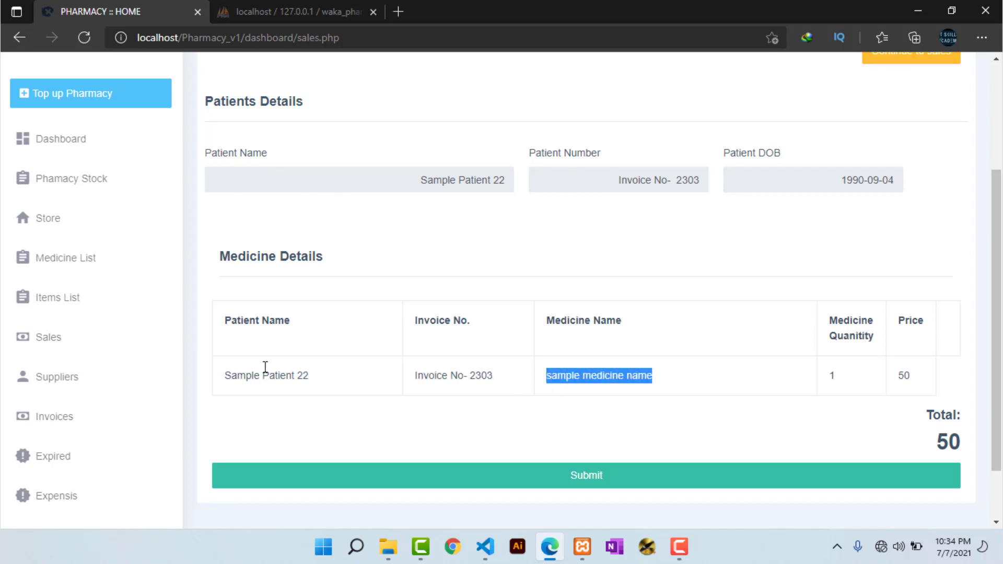
{"action": "left_click_drag", "start_coordinate": [323, 375], "coordinate": [222, 376]}
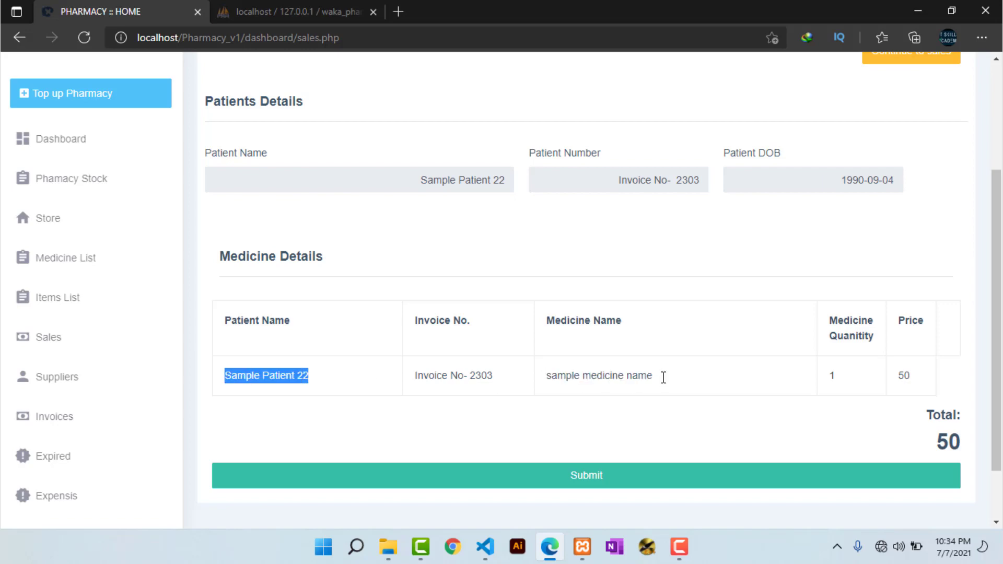
{"action": "left_click_drag", "start_coordinate": [663, 377], "coordinate": [547, 385]}
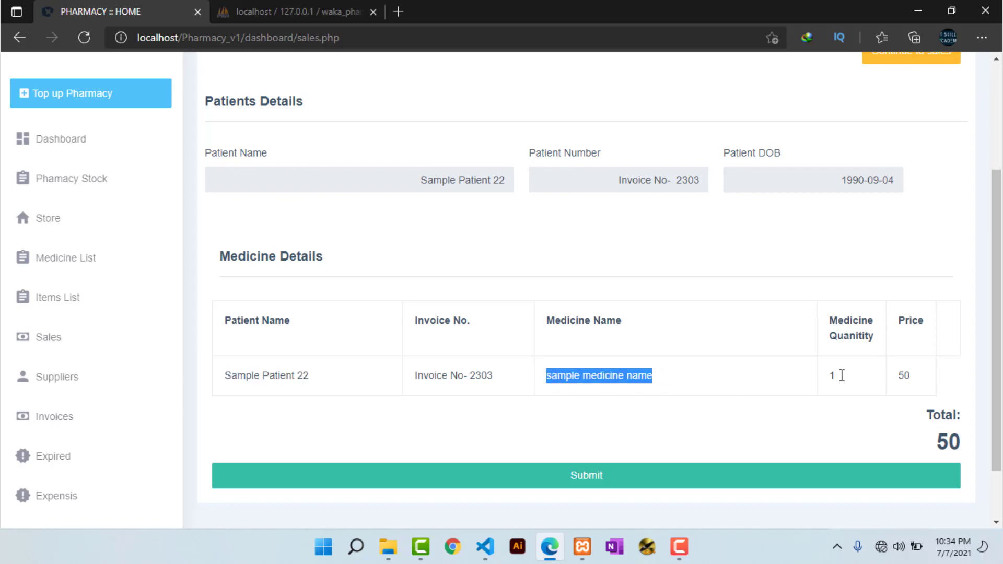
{"action": "left_click_drag", "start_coordinate": [841, 375], "coordinate": [813, 375]}
{"action": "left_click_drag", "start_coordinate": [912, 377], "coordinate": [867, 383]}
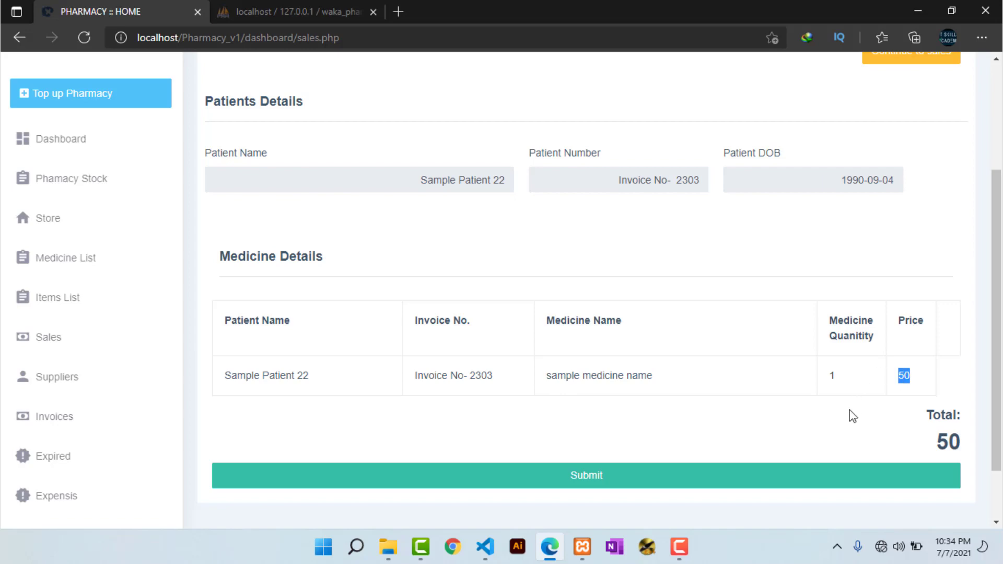
{"action": "left_click_drag", "start_coordinate": [927, 417], "coordinate": [967, 456]}
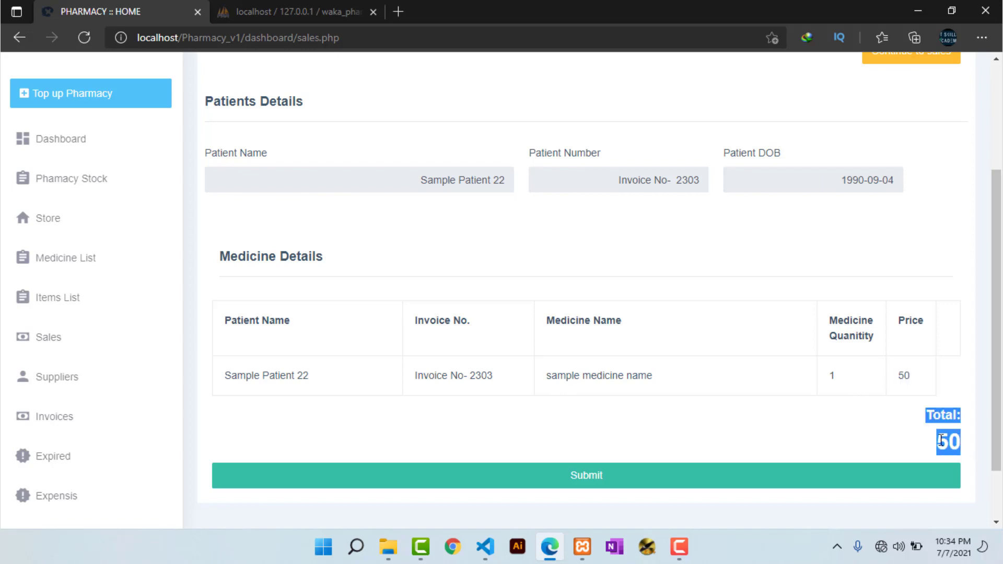
Step: Submit the medicine details for Sample Patient 22 and acknowledge the confirmation message
{"action": "scroll", "coordinate": [626, 350], "scroll_direction": "up", "scroll_amount": 3}
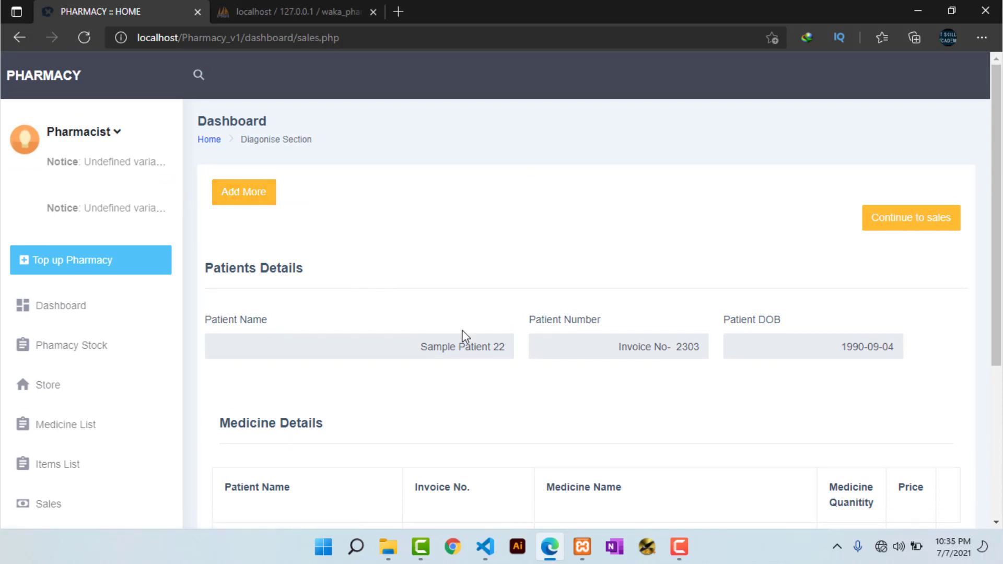
{"action": "scroll", "coordinate": [470, 341], "scroll_direction": "down", "scroll_amount": 5}
{"action": "scroll", "coordinate": [537, 342], "scroll_direction": "up", "scroll_amount": 3}
{"action": "scroll", "coordinate": [573, 343], "scroll_direction": "down", "scroll_amount": 3}
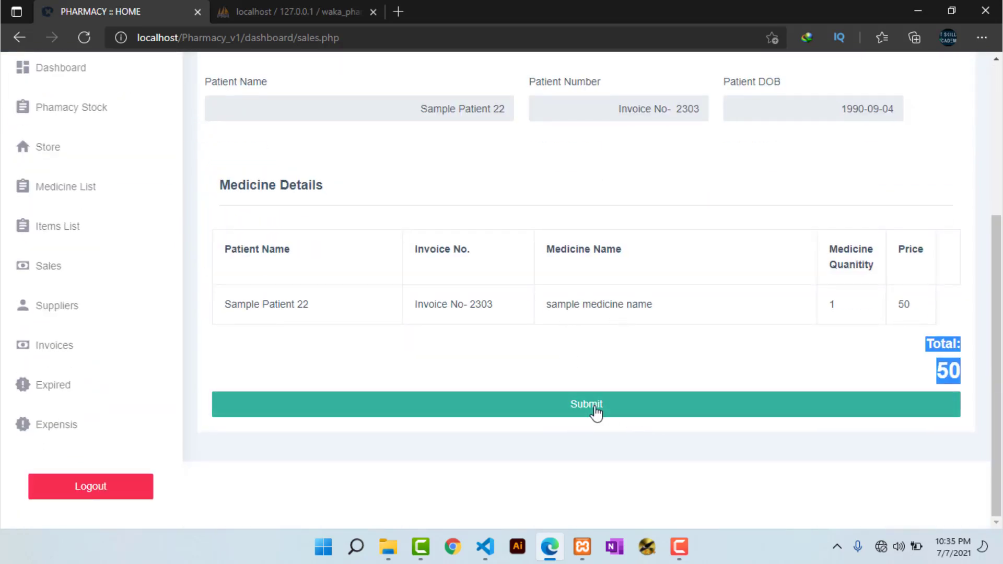
{"action": "left_click", "coordinate": [579, 412]}
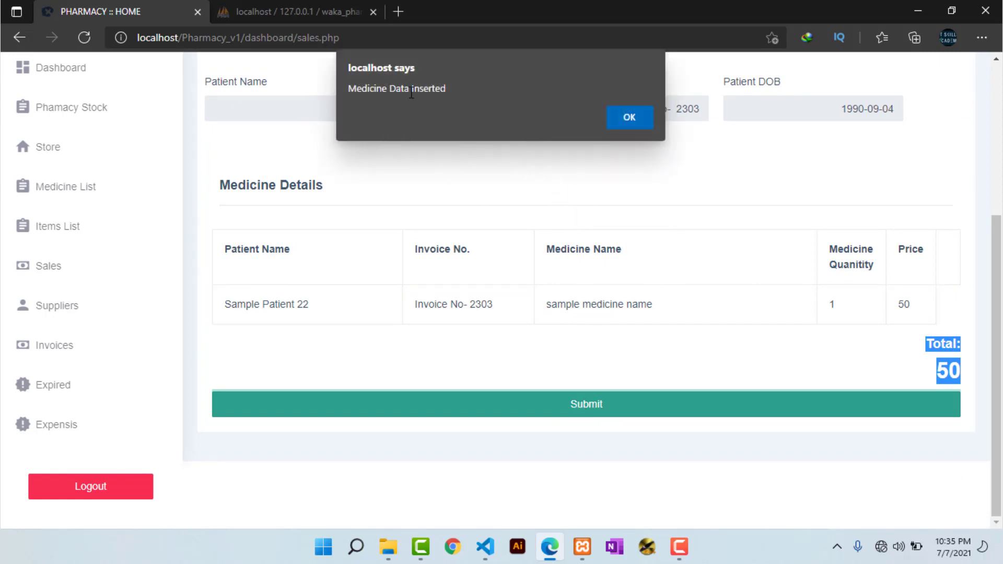
{"action": "left_click", "coordinate": [632, 116]}
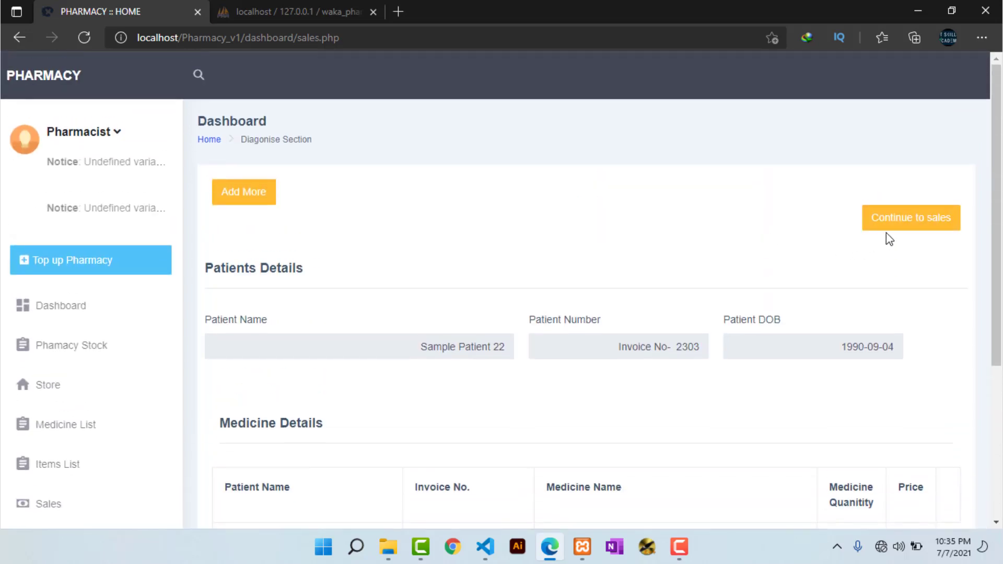
Step: Continue to the sales form, enter 100 as the money given by the patient, and save the payment
{"action": "left_click", "coordinate": [894, 228]}
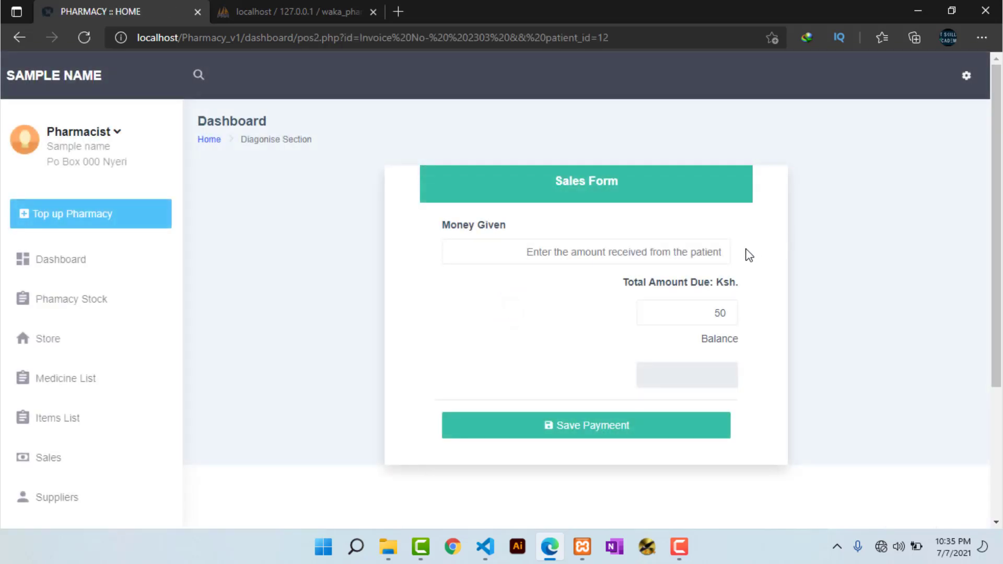
{"action": "left_click", "coordinate": [680, 253]}
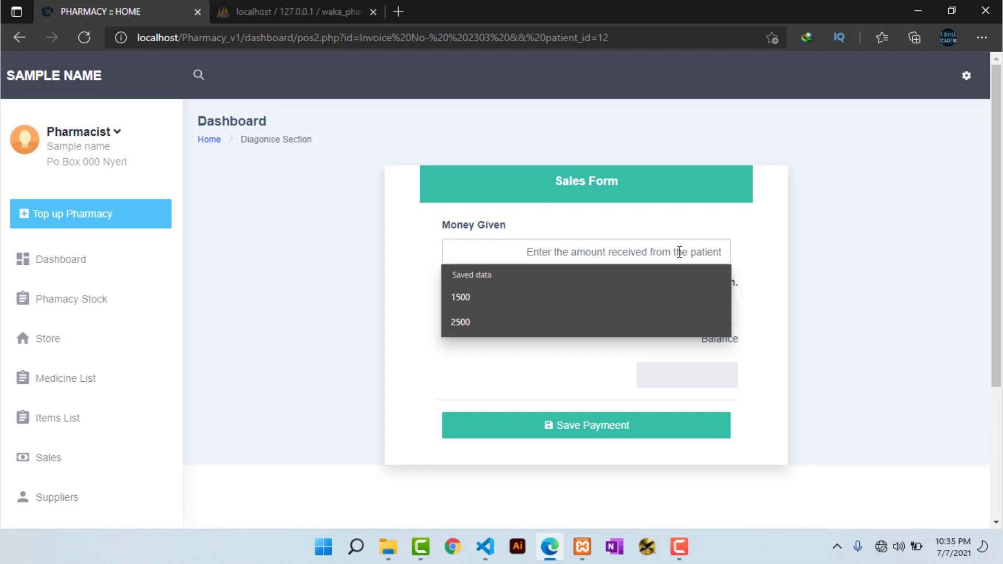
{"action": "left_click", "coordinate": [766, 260]}
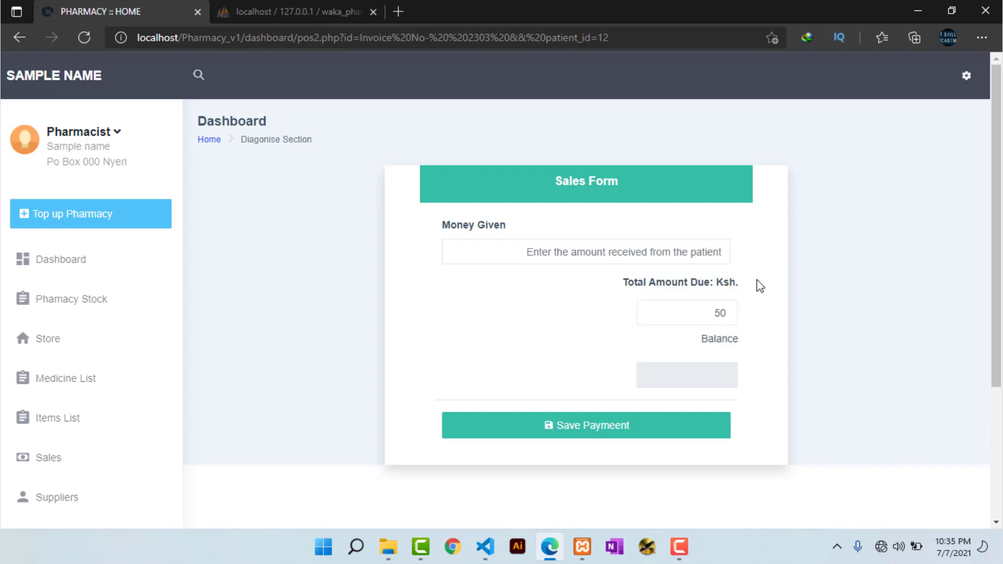
{"action": "left_click_drag", "start_coordinate": [714, 314], "coordinate": [725, 314]}
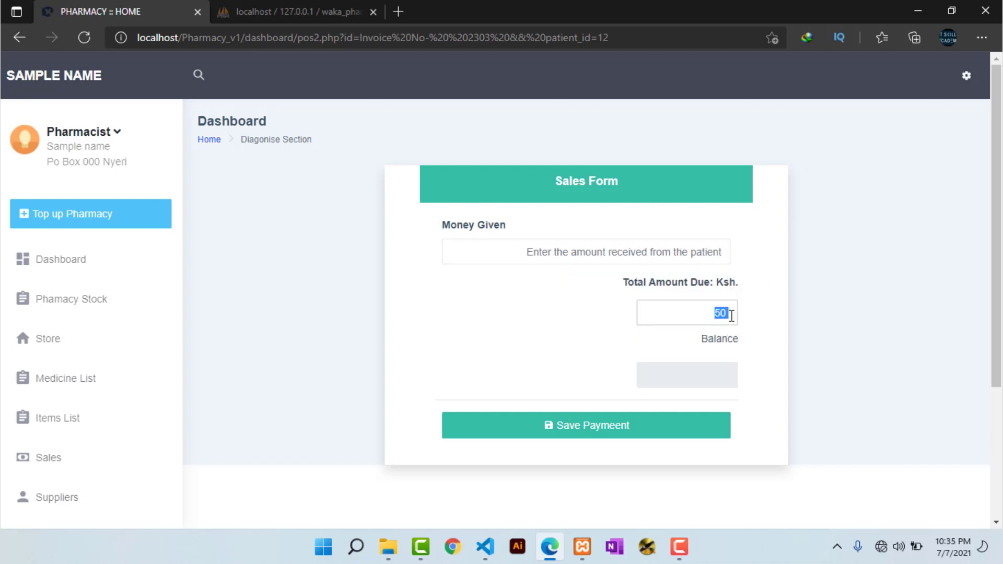
{"action": "left_click", "coordinate": [638, 254]}
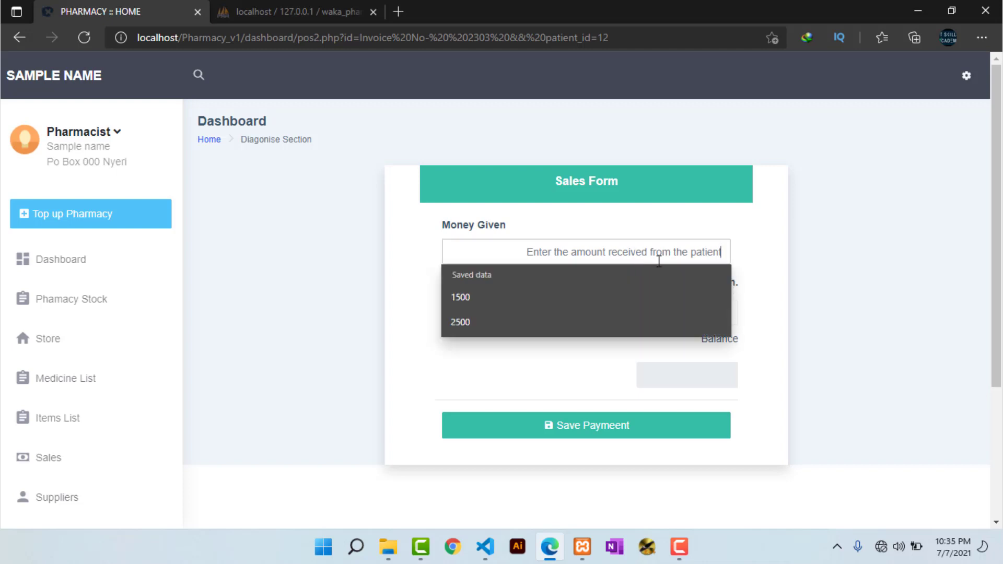
{"action": "type", "text": "100"}
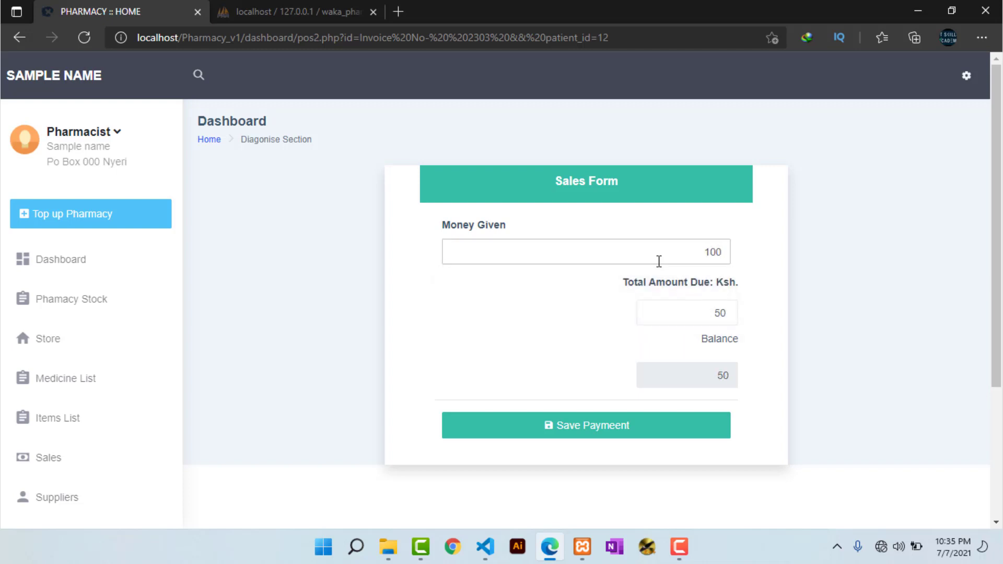
{"action": "left_click", "coordinate": [716, 378]}
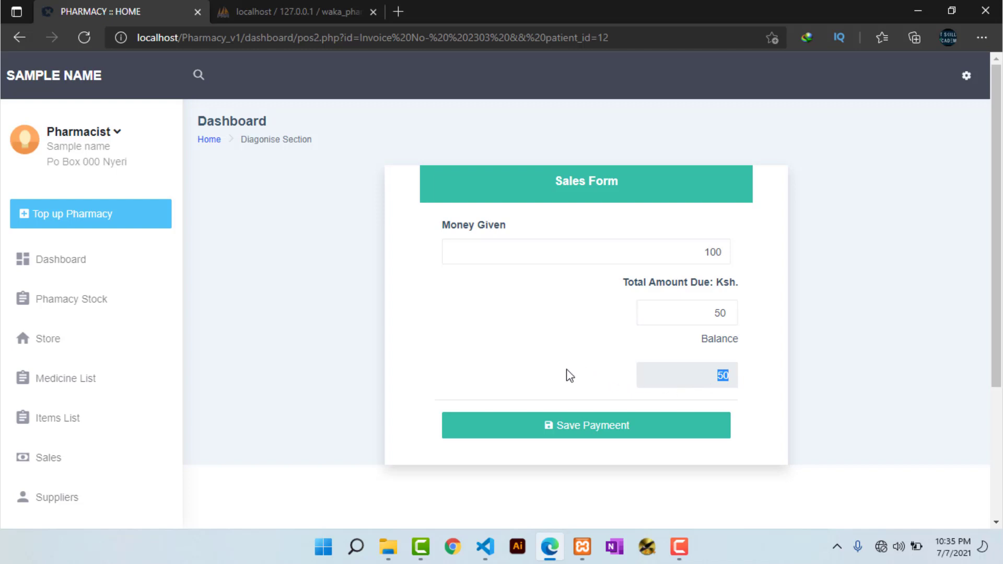
{"action": "left_click", "coordinate": [578, 437]}
{"action": "left_click", "coordinate": [578, 438]}
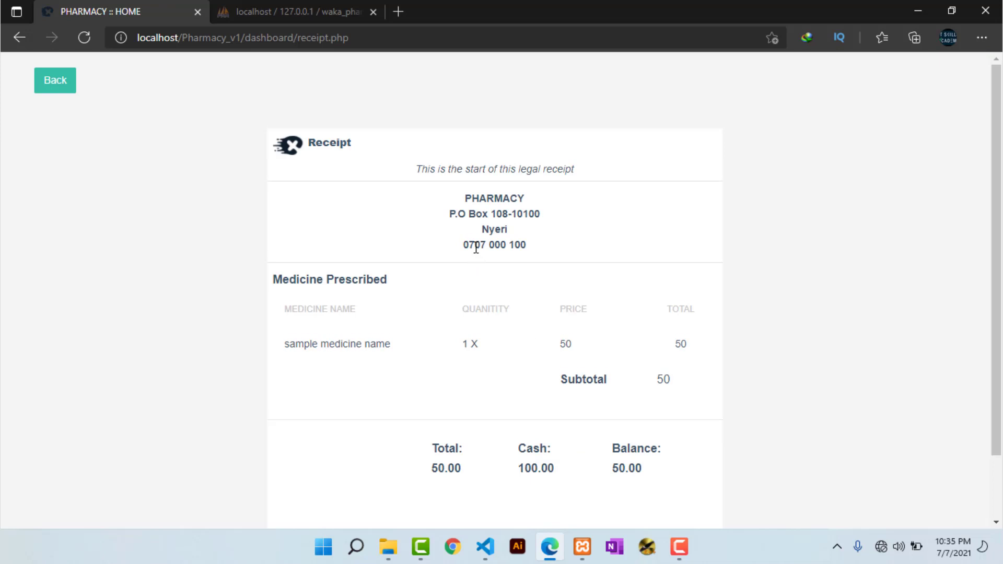
Step: Check the payment receipt and print one copy of it with Microsoft Print to PDF
{"action": "scroll", "coordinate": [476, 248], "scroll_direction": "down", "scroll_amount": 2}
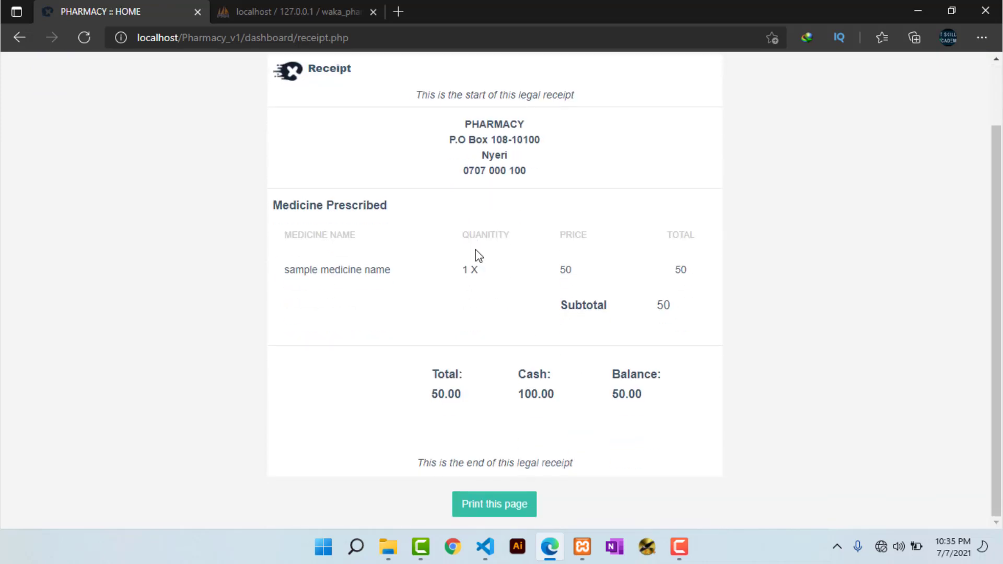
{"action": "scroll", "coordinate": [478, 255], "scroll_direction": "up", "scroll_amount": 2}
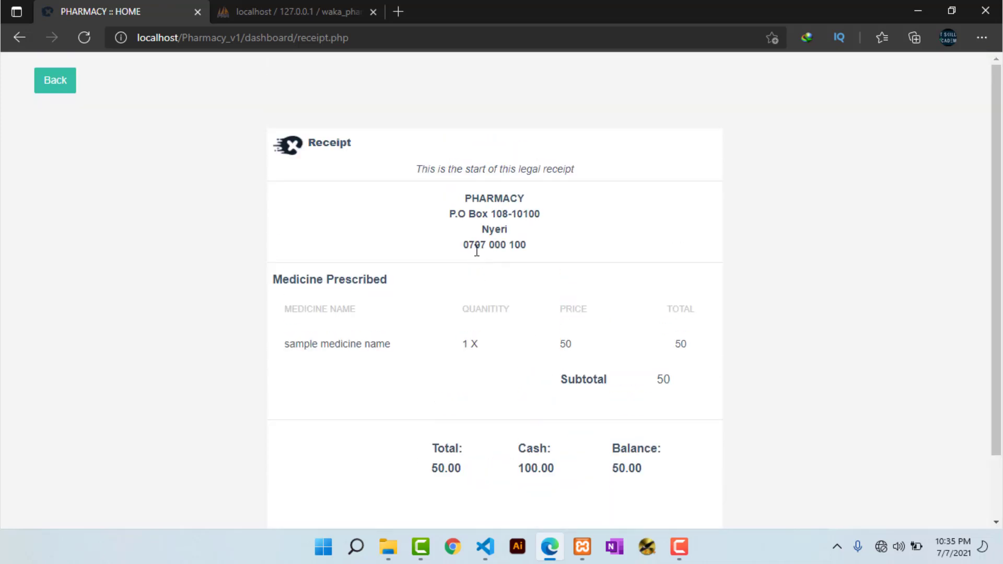
{"action": "scroll", "coordinate": [477, 251], "scroll_direction": "down", "scroll_amount": 2}
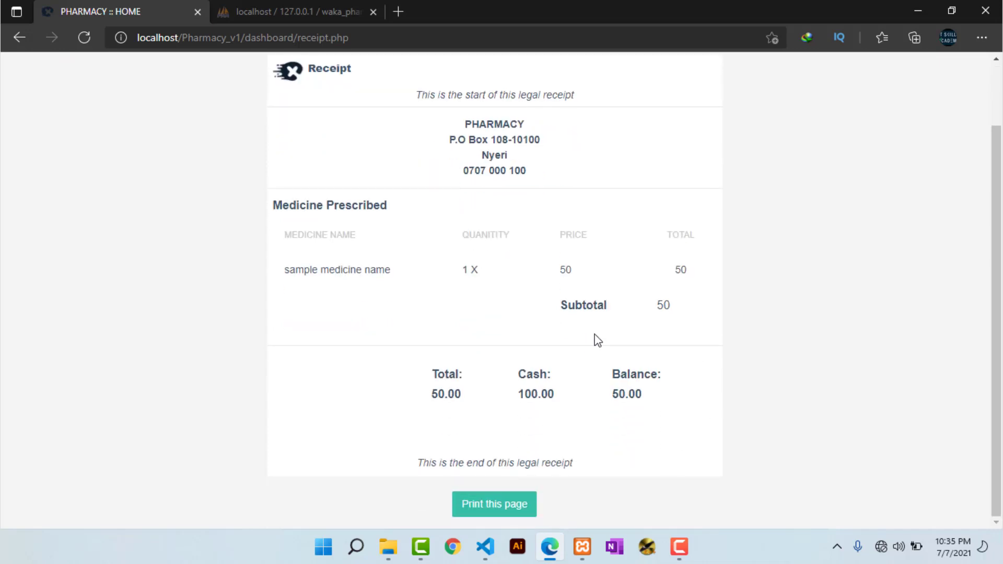
{"action": "left_click", "coordinate": [497, 510]}
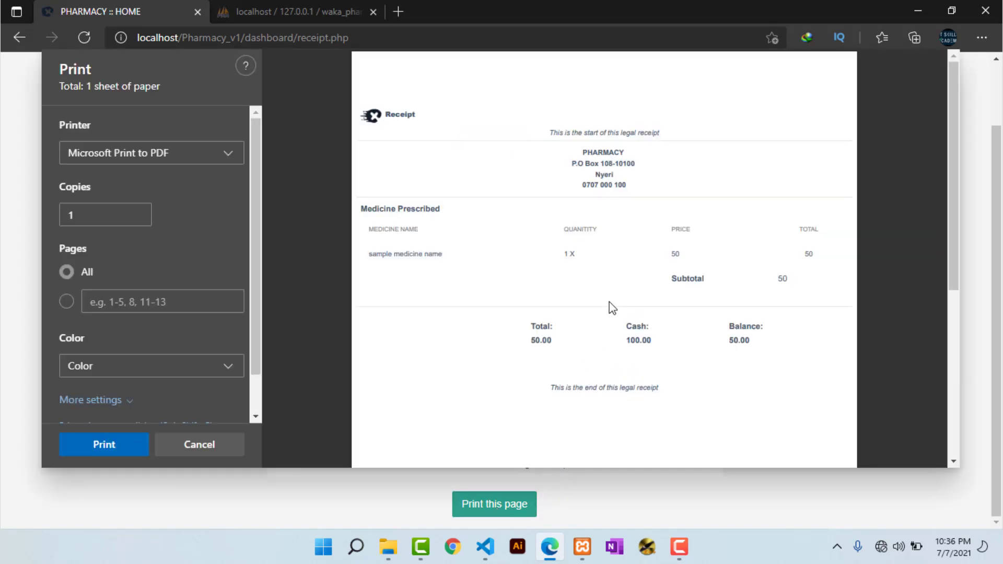
{"action": "scroll", "coordinate": [613, 308], "scroll_direction": "down", "scroll_amount": 3}
{"action": "scroll", "coordinate": [612, 308], "scroll_direction": "up", "scroll_amount": 3}
{"action": "left_click", "coordinate": [105, 445]}
Step: Open the list of expired medicines and examine the Panadol entry's expiry date, quantity, price, amount and status
{"action": "scroll", "coordinate": [220, 304], "scroll_direction": "down", "scroll_amount": 3}
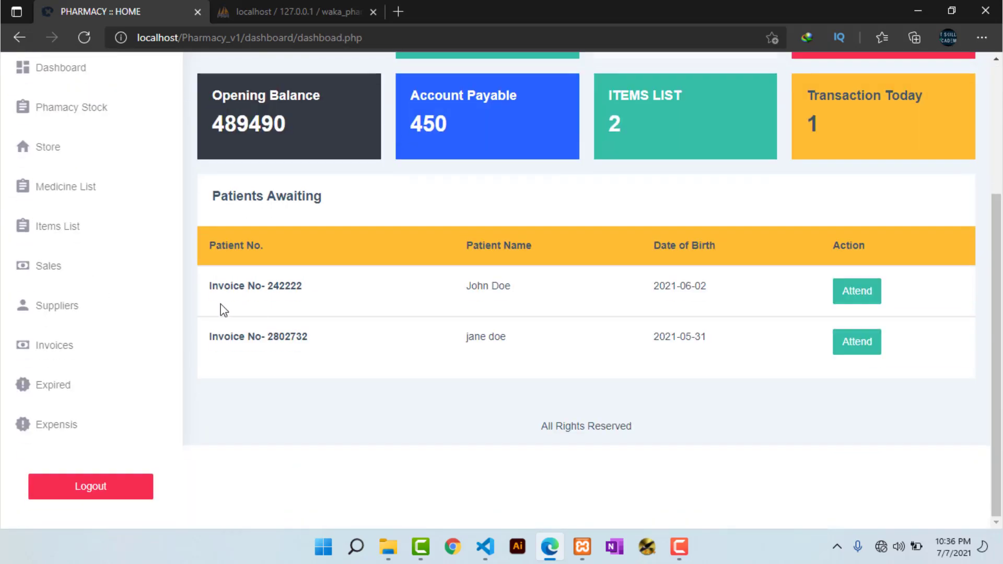
{"action": "left_click", "coordinate": [53, 389]}
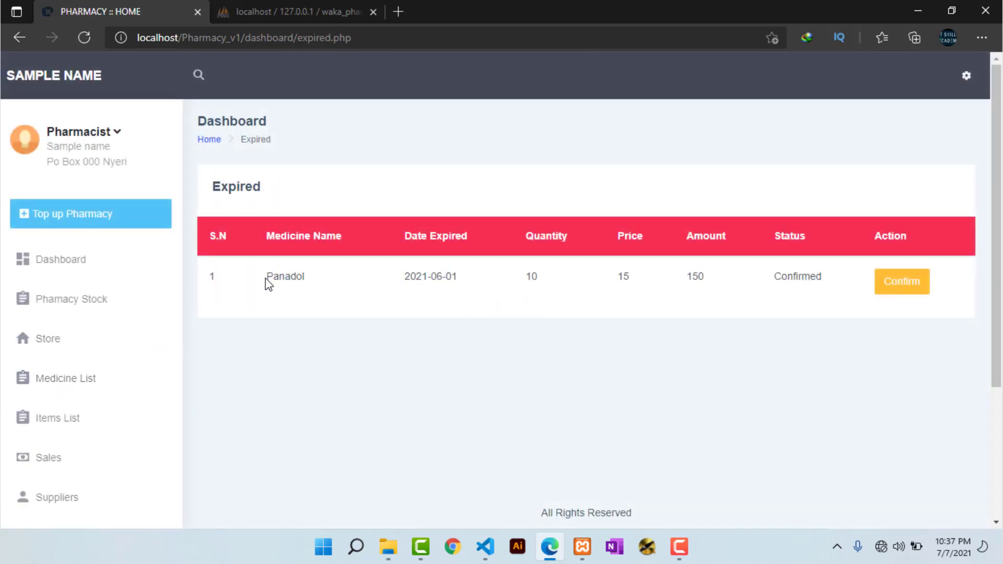
{"action": "left_click_drag", "start_coordinate": [267, 282], "coordinate": [842, 291]}
{"action": "left_click", "coordinate": [794, 292]}
{"action": "left_click_drag", "start_coordinate": [774, 276], "coordinate": [825, 279]}
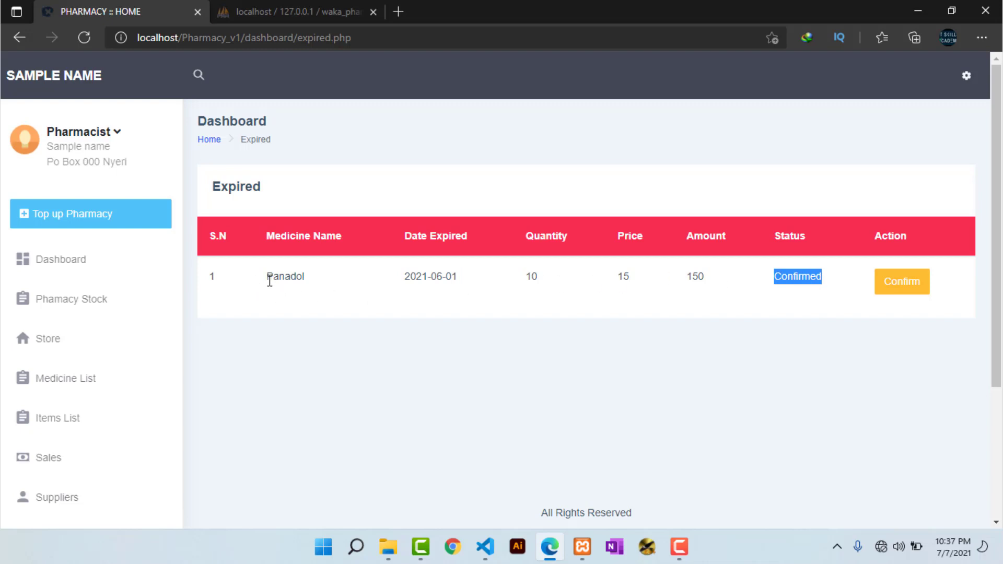
{"action": "left_click_drag", "start_coordinate": [268, 280], "coordinate": [841, 281]}
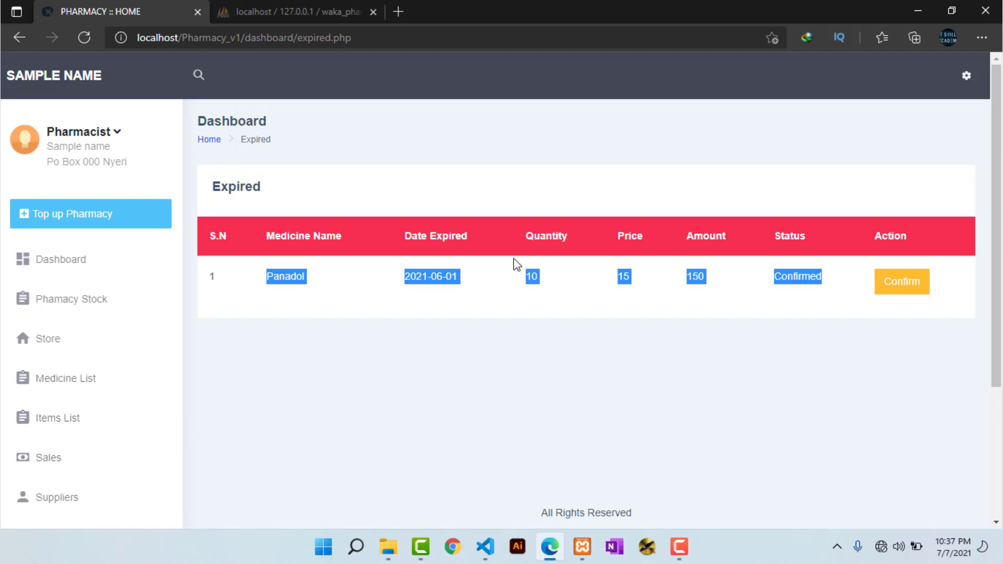
{"action": "left_click", "coordinate": [650, 269]}
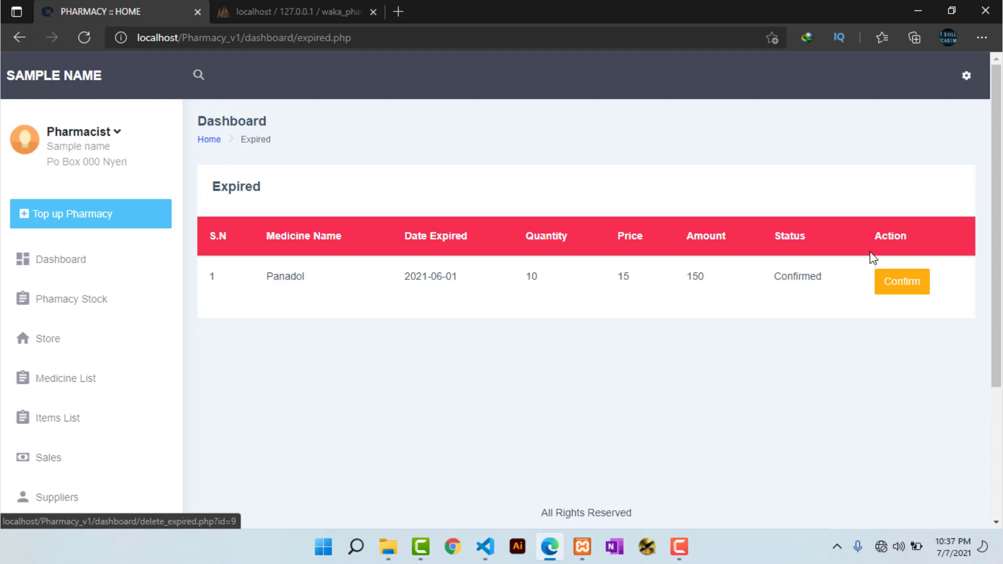
Step: Open the confirmation form for the expired Panadol entry and examine its available quantity, expired quantity and expiry date fields
{"action": "left_click", "coordinate": [890, 287]}
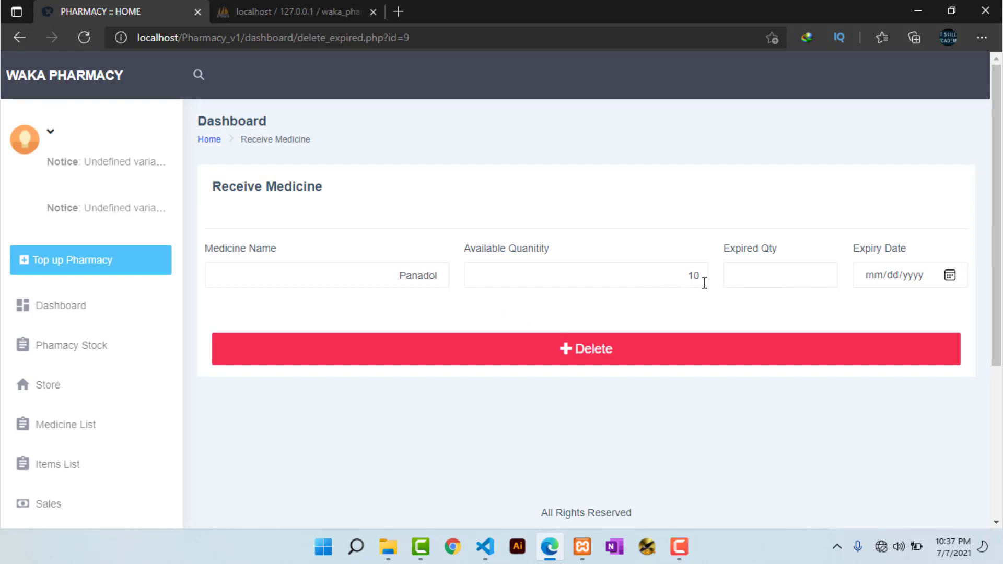
{"action": "left_click", "coordinate": [781, 277]}
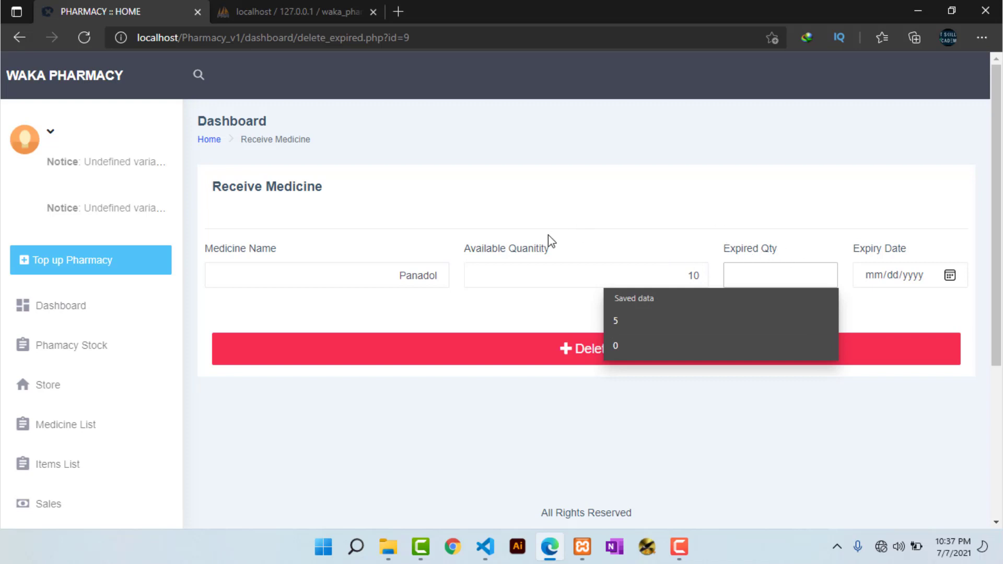
{"action": "left_click", "coordinate": [664, 238]}
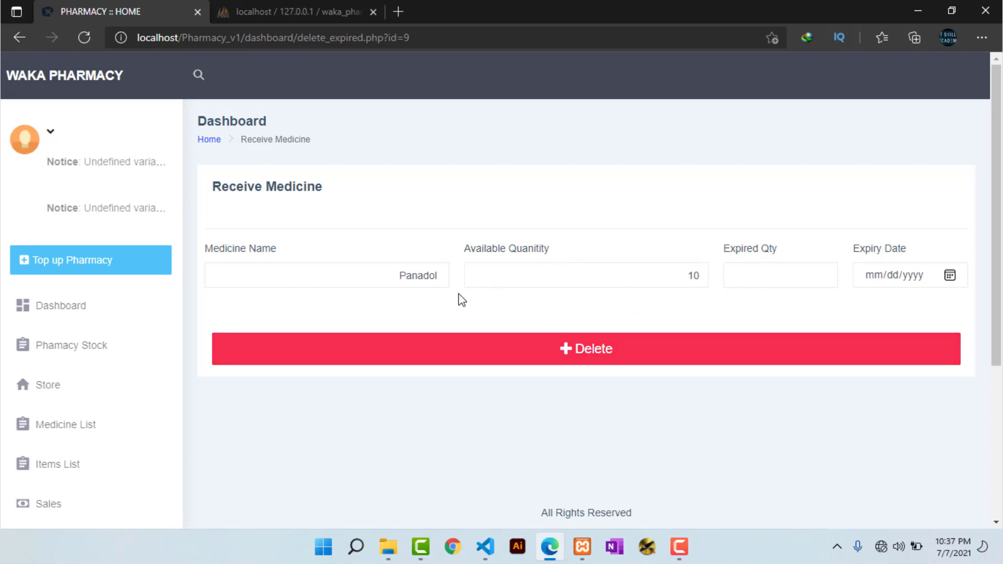
Step: Open the Expensis page and review the expired and damaged medicine lists along with the total of each
{"action": "scroll", "coordinate": [460, 301], "scroll_direction": "down", "scroll_amount": 5}
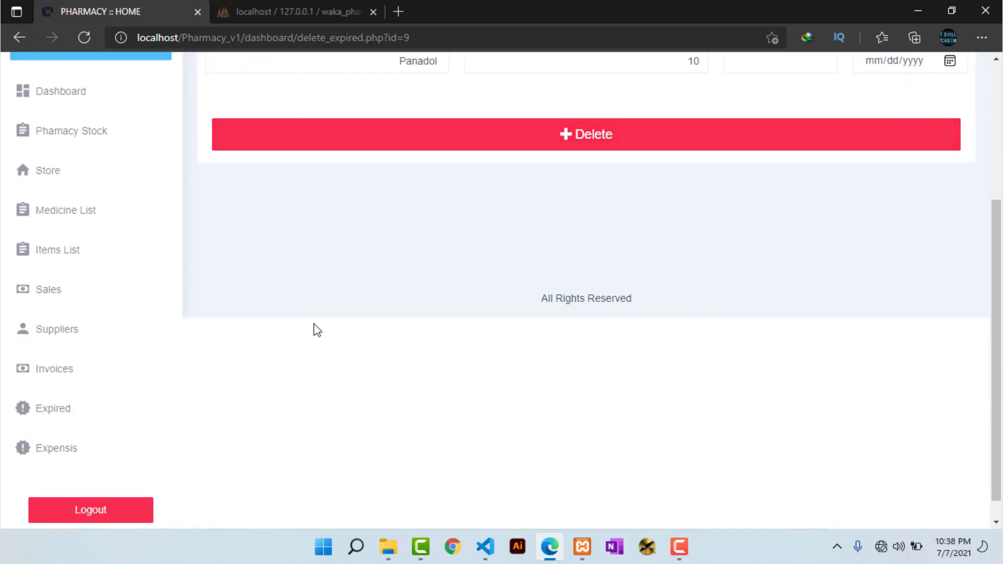
{"action": "left_click", "coordinate": [55, 448]}
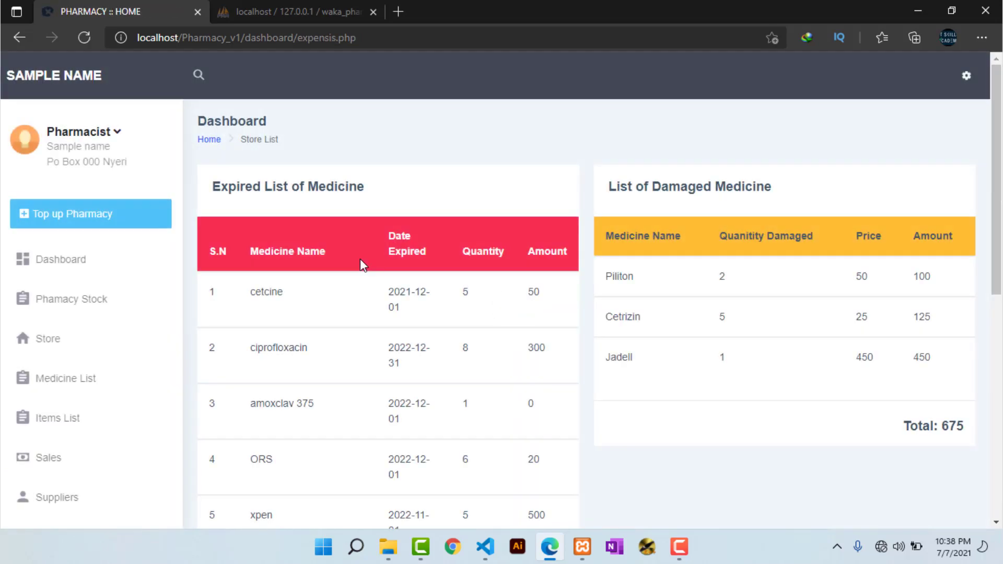
{"action": "scroll", "coordinate": [397, 288], "scroll_direction": "down", "scroll_amount": 7}
{"action": "scroll", "coordinate": [398, 284], "scroll_direction": "up", "scroll_amount": 4}
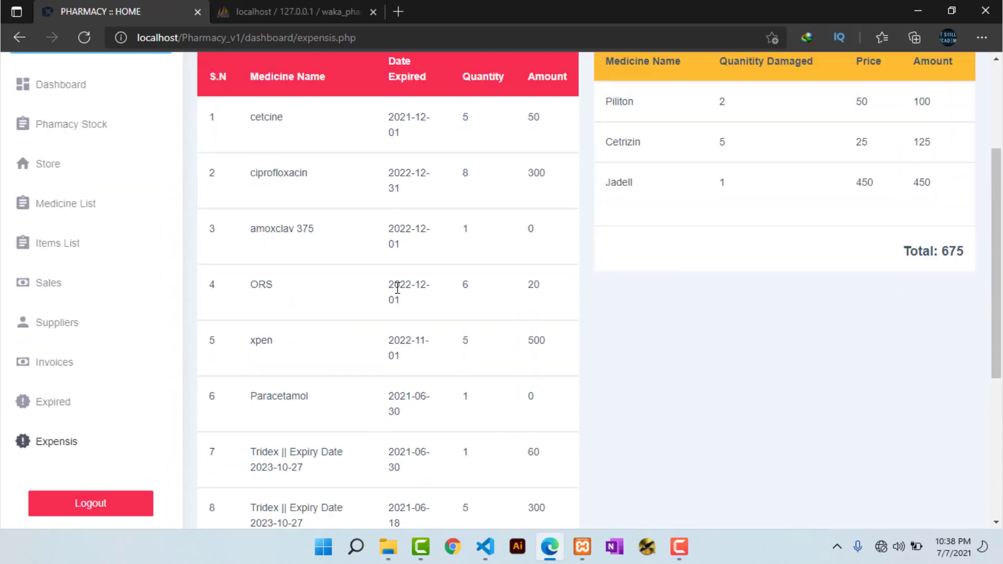
{"action": "scroll", "coordinate": [409, 247], "scroll_direction": "down", "scroll_amount": 6}
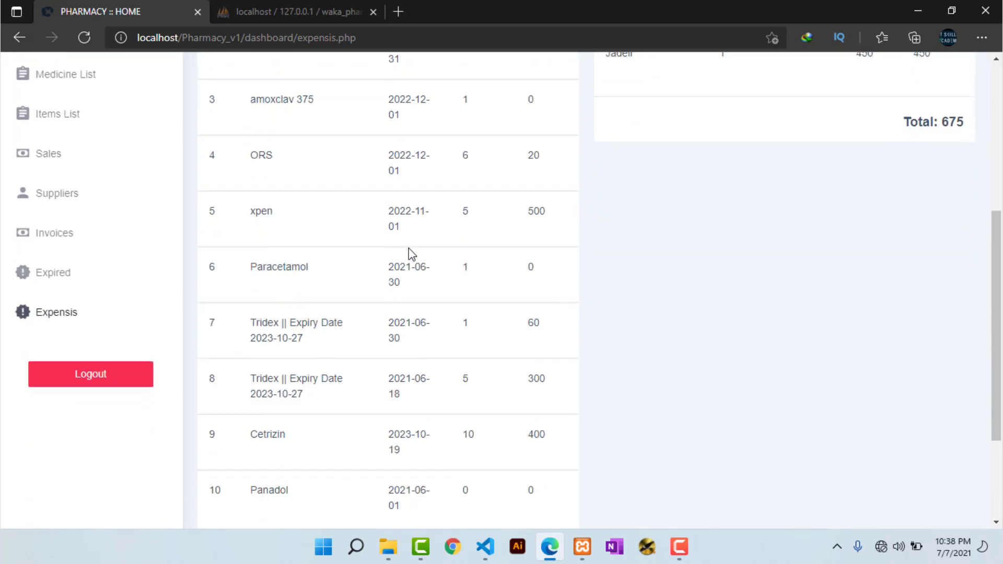
{"action": "scroll", "coordinate": [409, 250], "scroll_direction": "up", "scroll_amount": 5}
{"action": "scroll", "coordinate": [408, 252], "scroll_direction": "down", "scroll_amount": 5}
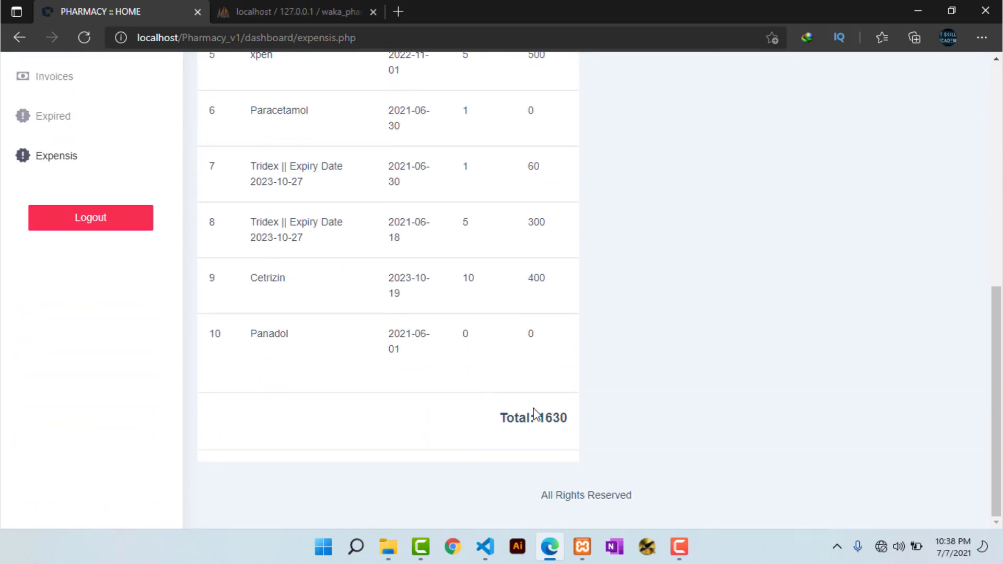
{"action": "left_click_drag", "start_coordinate": [538, 415], "coordinate": [585, 426]}
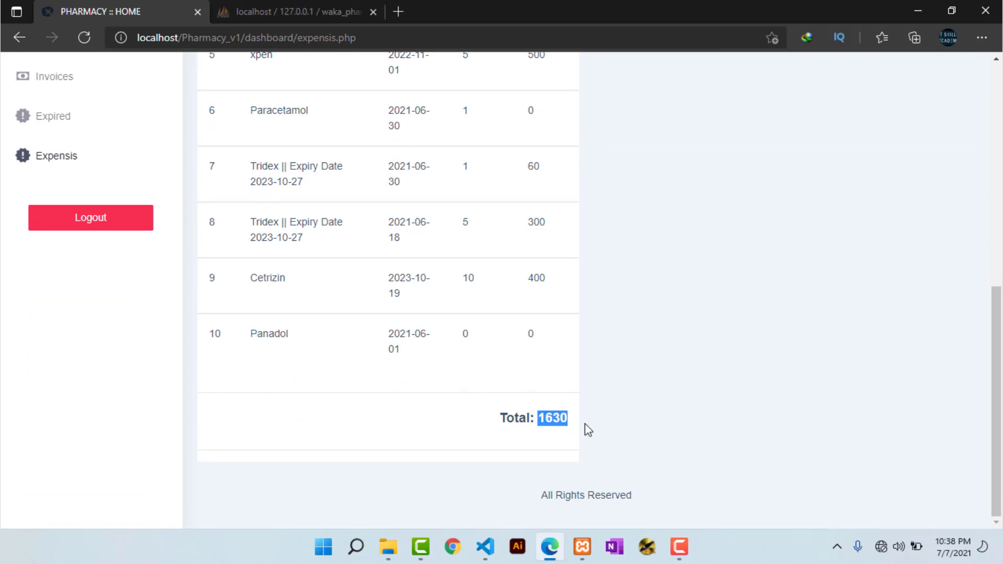
{"action": "scroll", "coordinate": [552, 413], "scroll_direction": "up", "scroll_amount": 5}
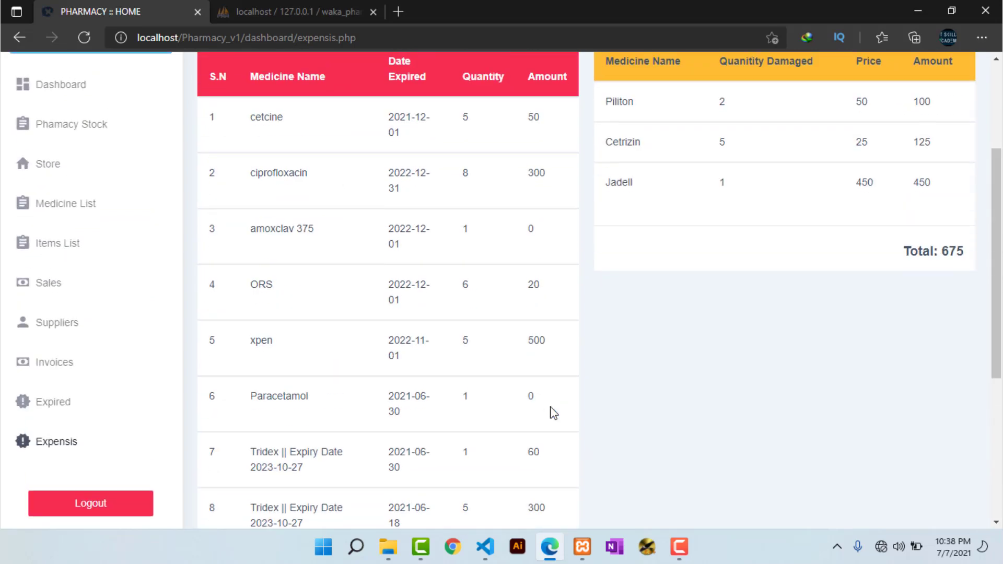
{"action": "scroll", "coordinate": [552, 412], "scroll_direction": "up", "scroll_amount": 3}
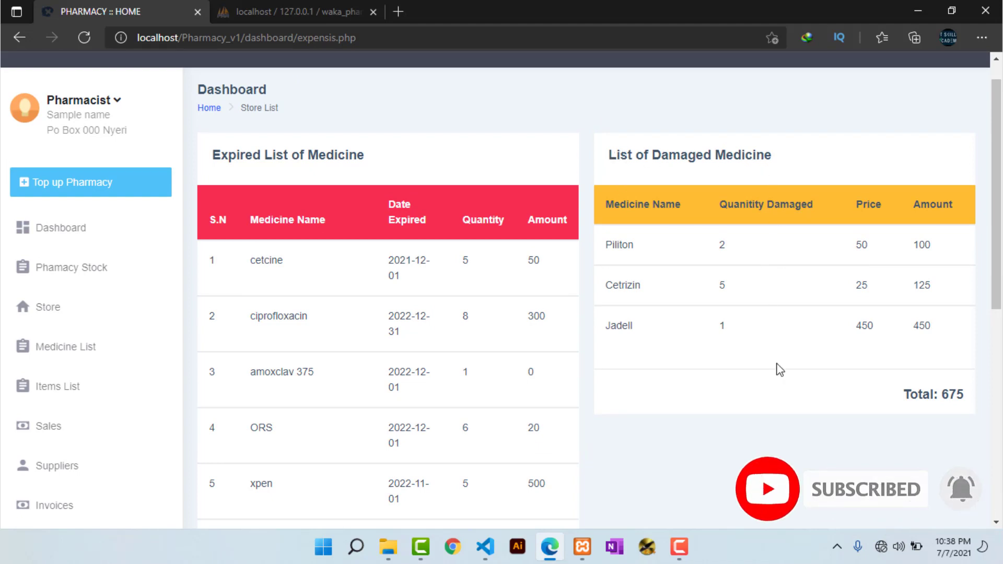
{"action": "left_click_drag", "start_coordinate": [941, 395], "coordinate": [966, 402]}
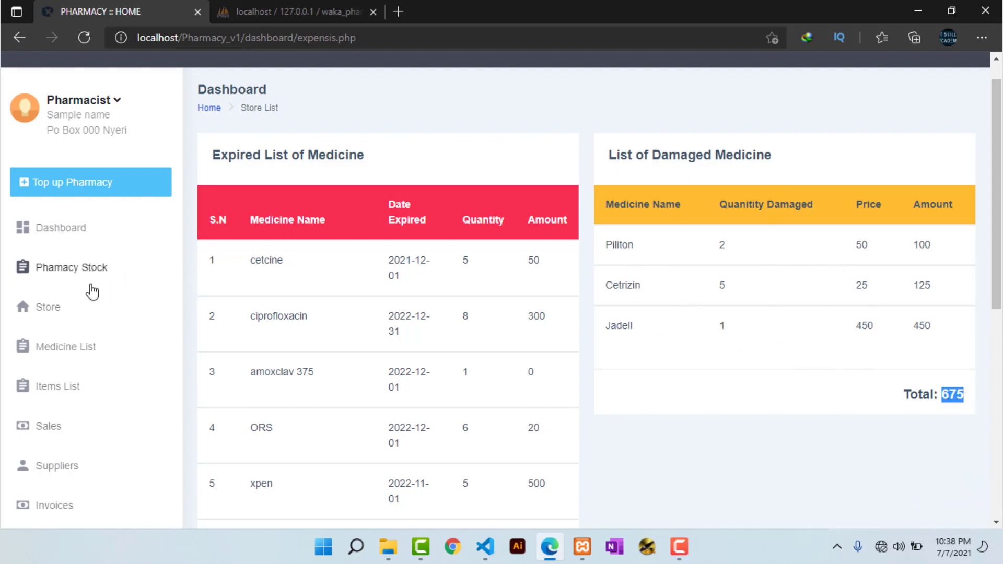
Step: Record a damaged quantity of 1 for "sample medicine name" in the pharmacy stock and update the medicine stock
{"action": "left_click", "coordinate": [65, 269]}
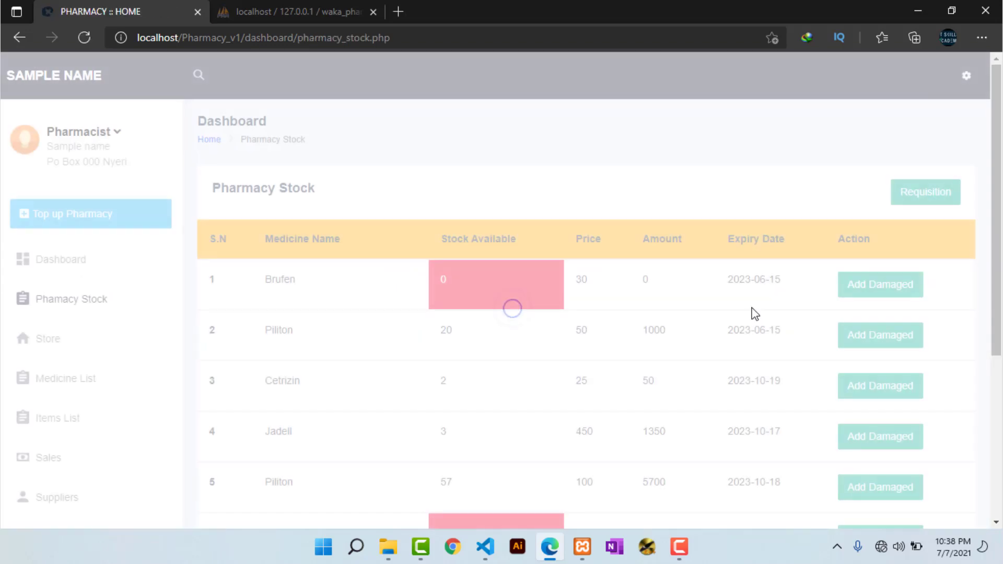
{"action": "scroll", "coordinate": [755, 313], "scroll_direction": "down", "scroll_amount": 4}
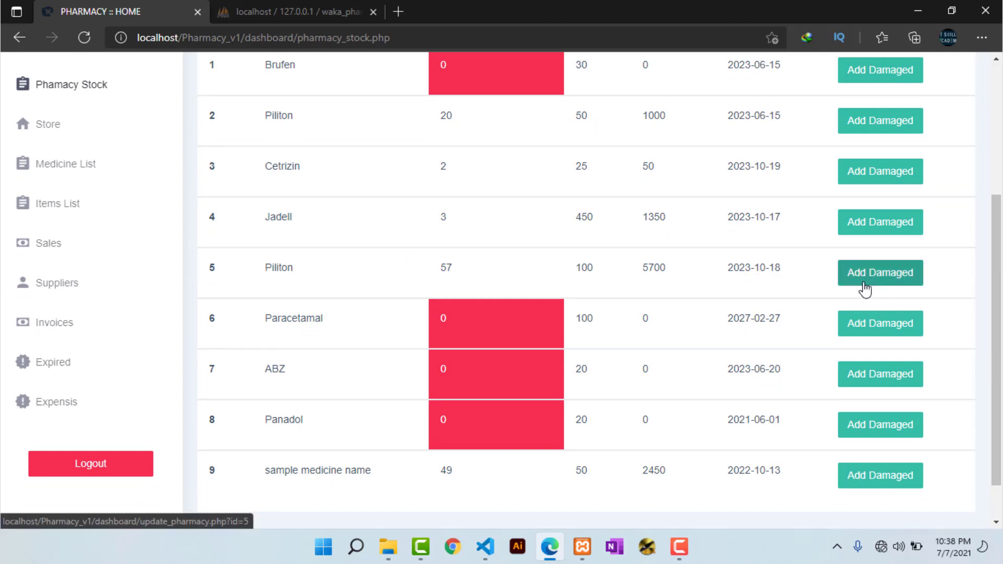
{"action": "left_click", "coordinate": [870, 477]}
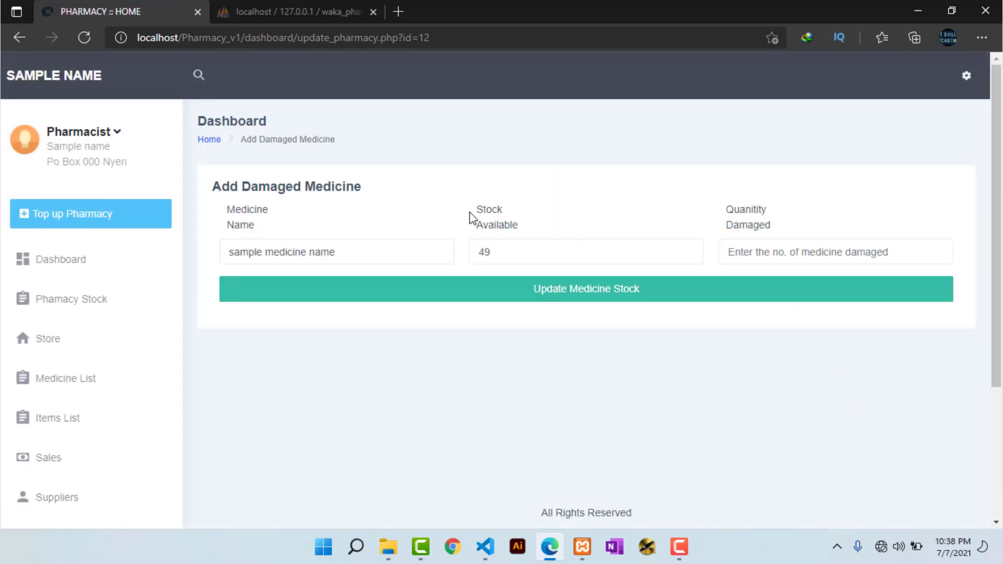
{"action": "left_click", "coordinate": [738, 250]}
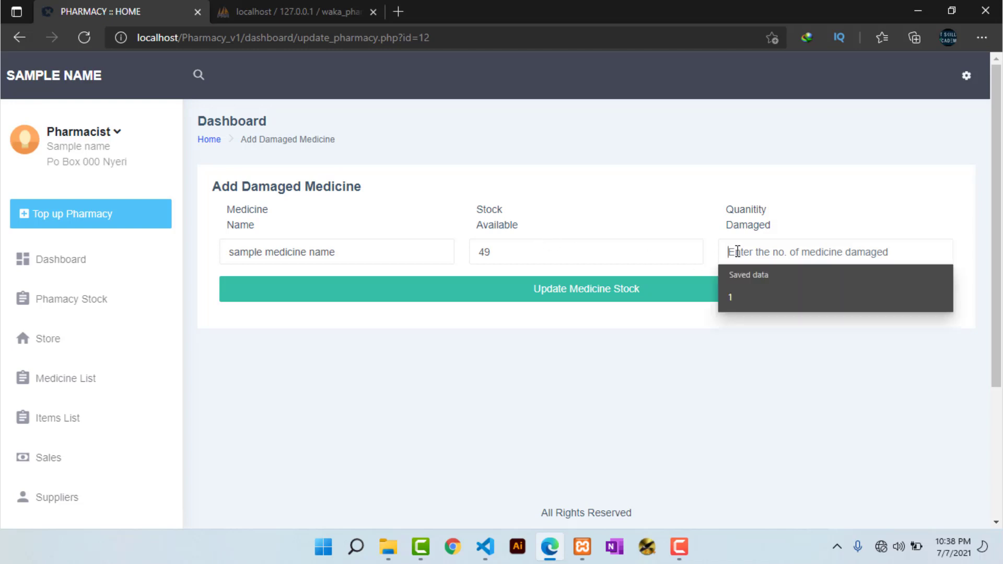
{"action": "left_click", "coordinate": [735, 298]}
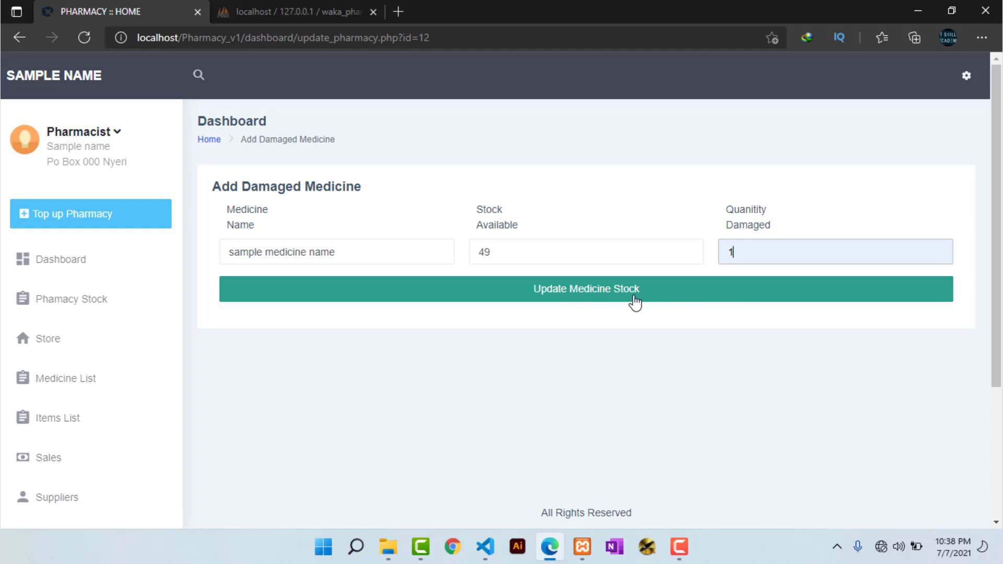
{"action": "double_click", "coordinate": [733, 252]}
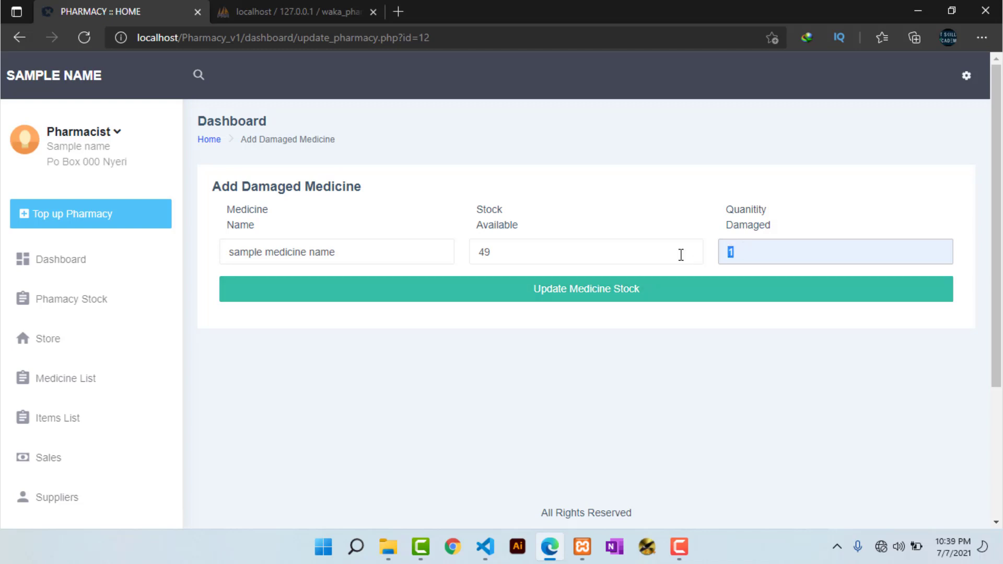
{"action": "left_click_drag", "start_coordinate": [510, 258], "coordinate": [466, 254]}
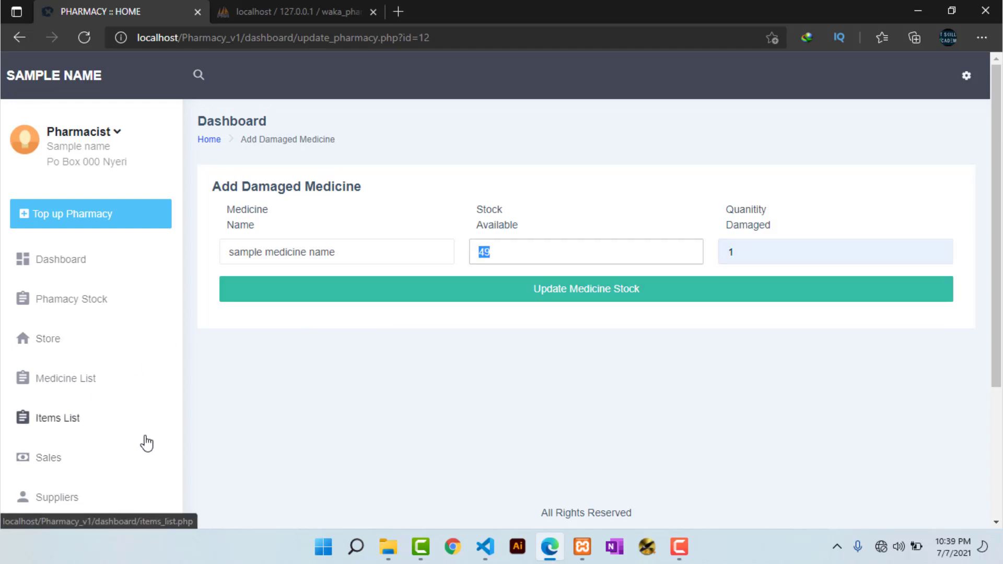
{"action": "left_click", "coordinate": [624, 296]}
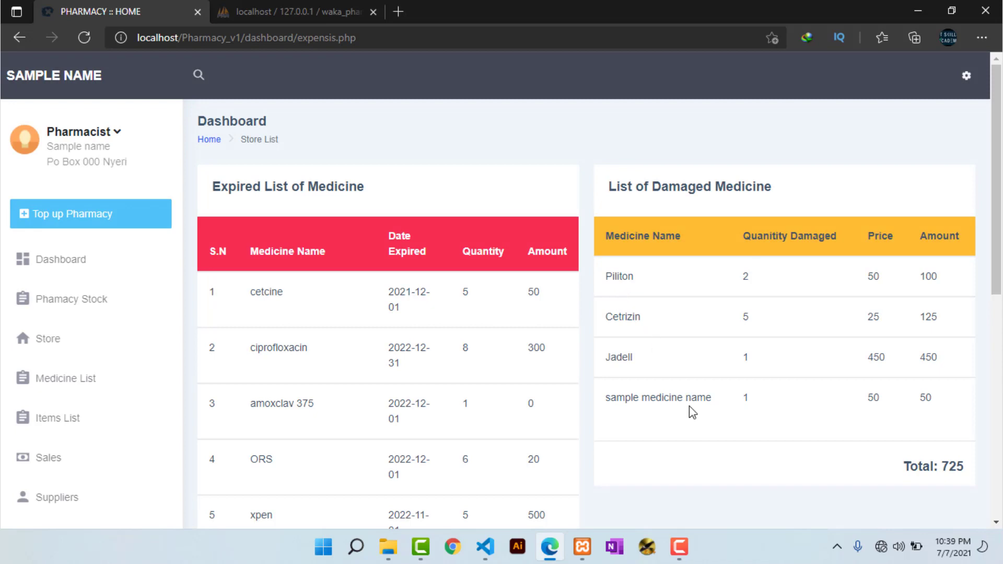
Step: Check the "sample medicine name" entry in the damaged medicine list on the Expensis page: quantity, amount and list total
{"action": "scroll", "coordinate": [621, 307], "scroll_direction": "down", "scroll_amount": 3}
{"action": "left_click_drag", "start_coordinate": [608, 256], "coordinate": [721, 259]}
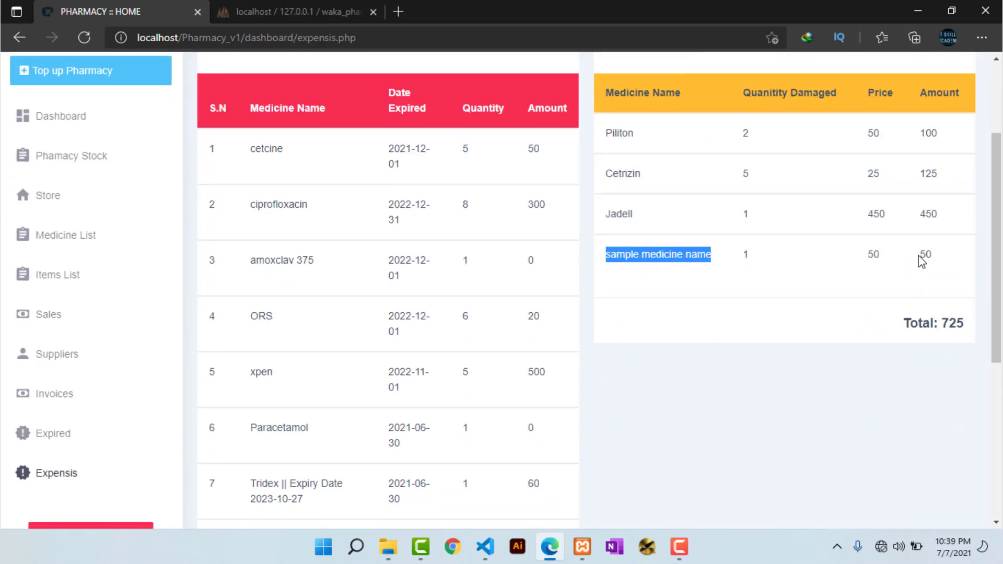
{"action": "left_click_drag", "start_coordinate": [918, 255], "coordinate": [953, 261]}
{"action": "left_click_drag", "start_coordinate": [750, 256], "coordinate": [741, 260]}
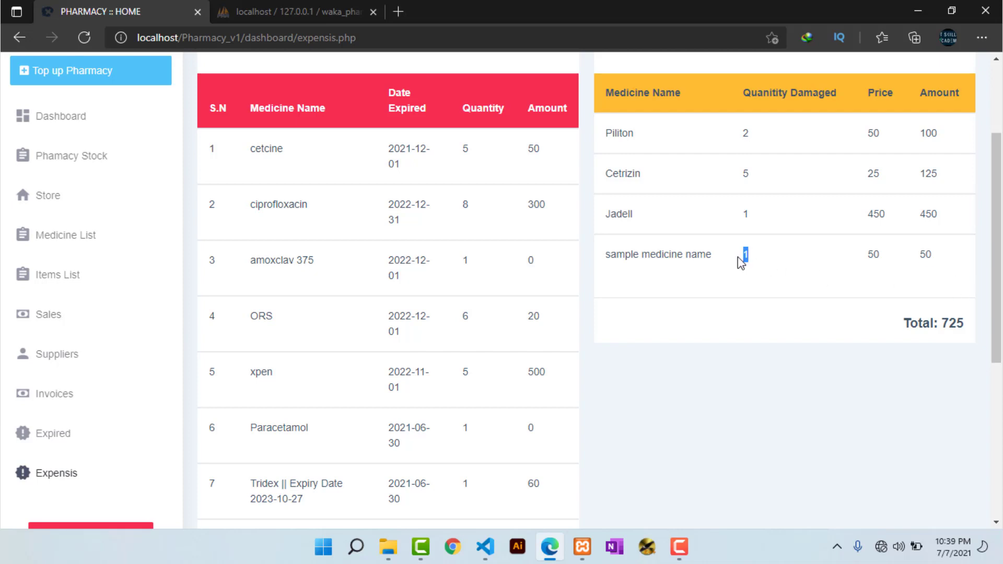
{"action": "left_click_drag", "start_coordinate": [942, 325], "coordinate": [996, 339]}
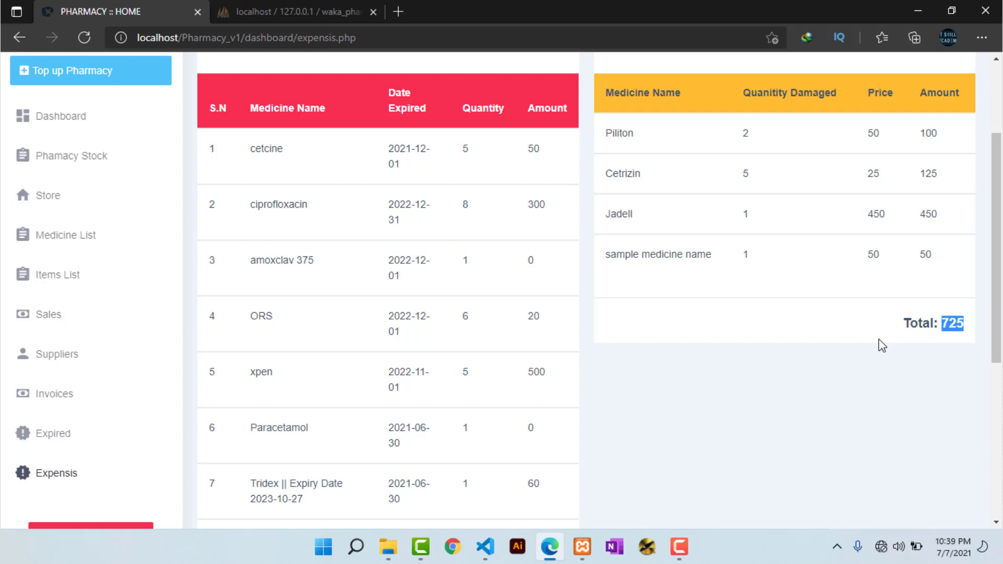
Step: Compare the total of the expired medicine list with the total of the damaged medicine list
{"action": "scroll", "coordinate": [879, 339], "scroll_direction": "down", "scroll_amount": 4}
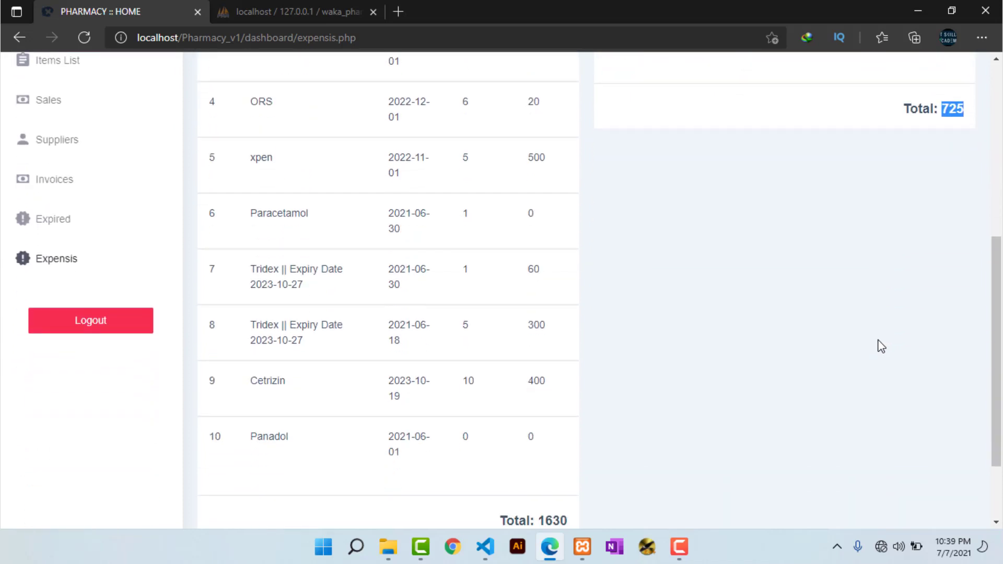
{"action": "scroll", "coordinate": [881, 347], "scroll_direction": "down", "scroll_amount": 2}
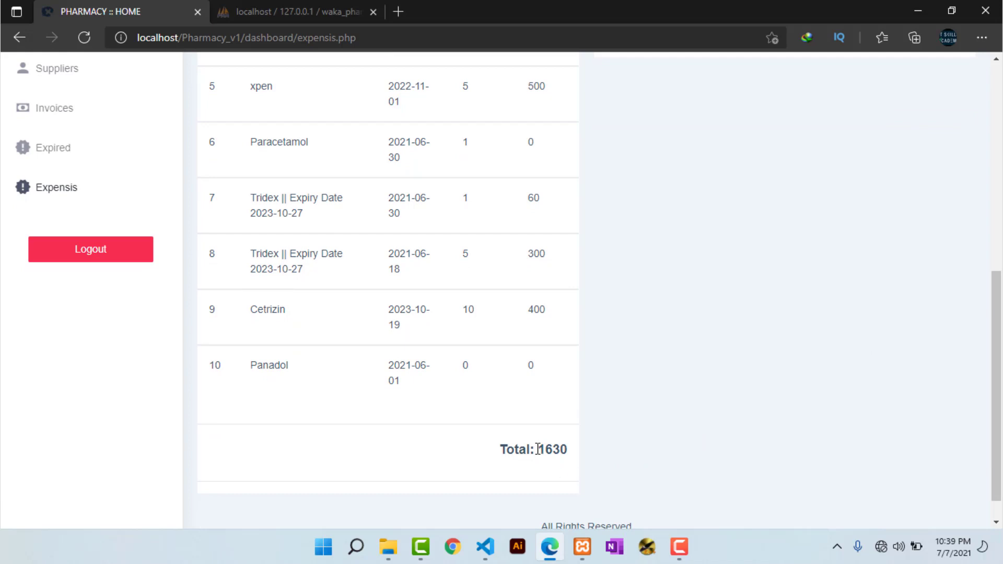
{"action": "left_click_drag", "start_coordinate": [539, 450], "coordinate": [853, 364]}
{"action": "scroll", "coordinate": [853, 365], "scroll_direction": "up", "scroll_amount": 6}
{"action": "left_click", "coordinate": [981, 257]}
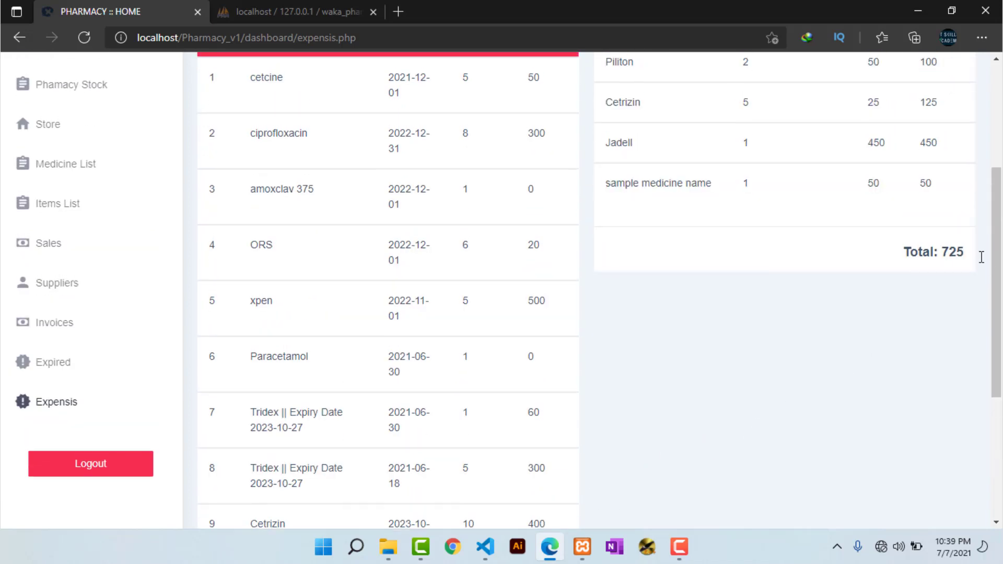
{"action": "double_click", "coordinate": [982, 257]}
{"action": "scroll", "coordinate": [412, 320], "scroll_direction": "up", "scroll_amount": 1}
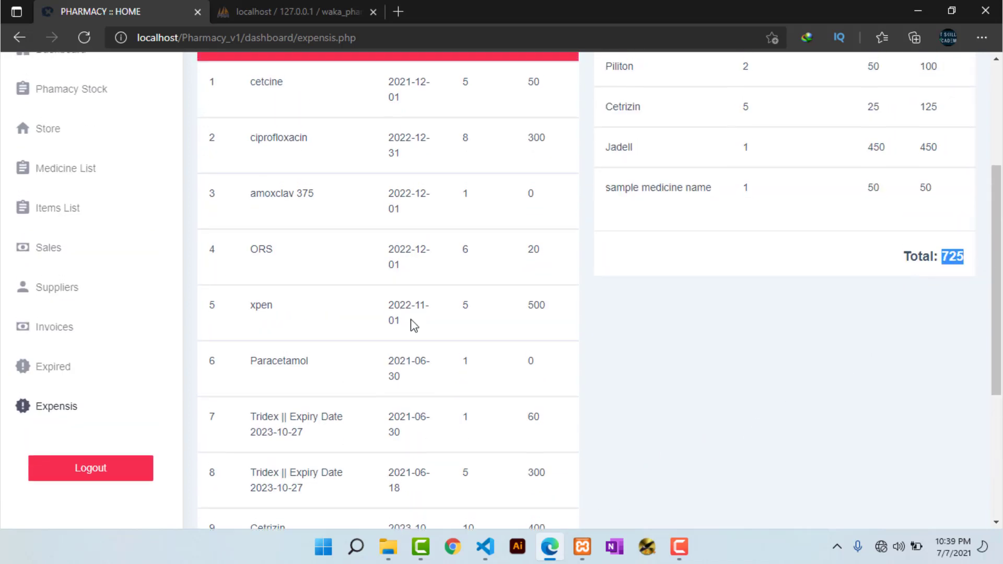
Step: Return to the dashboard and review the opening balance, account payable, patients awaiting, today's transactions and medicine list count
{"action": "scroll", "coordinate": [411, 319], "scroll_direction": "up", "scroll_amount": 4}
{"action": "left_click", "coordinate": [151, 259]}
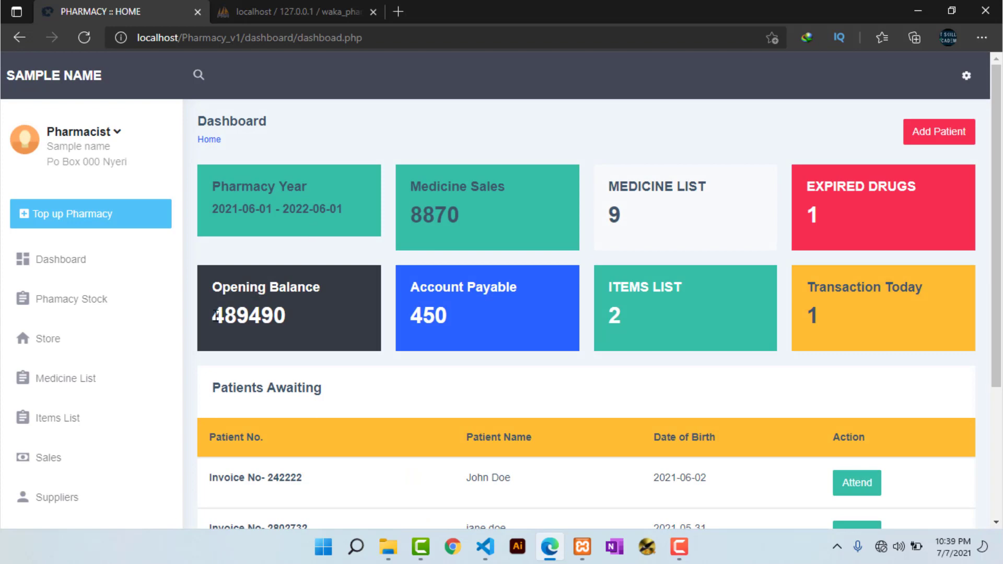
{"action": "left_click_drag", "start_coordinate": [217, 315], "coordinate": [453, 324]}
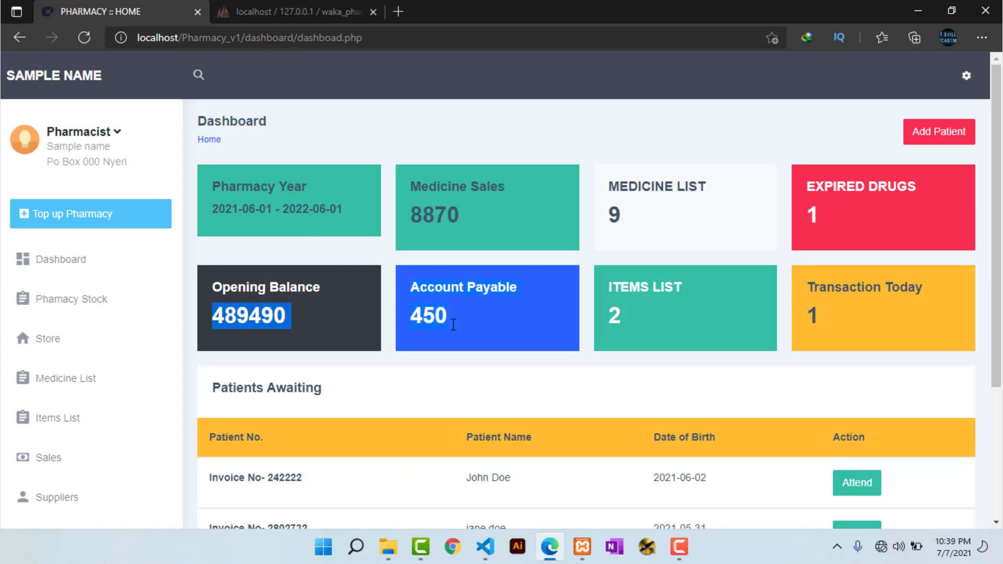
{"action": "left_click", "coordinate": [487, 325]}
{"action": "scroll", "coordinate": [487, 325], "scroll_direction": "down", "scroll_amount": 3}
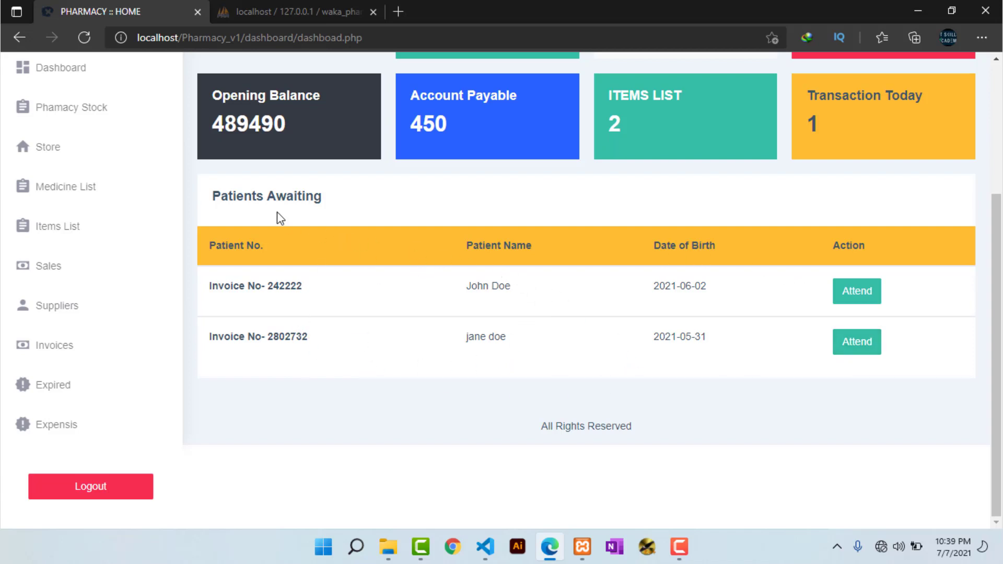
{"action": "left_click_drag", "start_coordinate": [211, 195], "coordinate": [372, 198]}
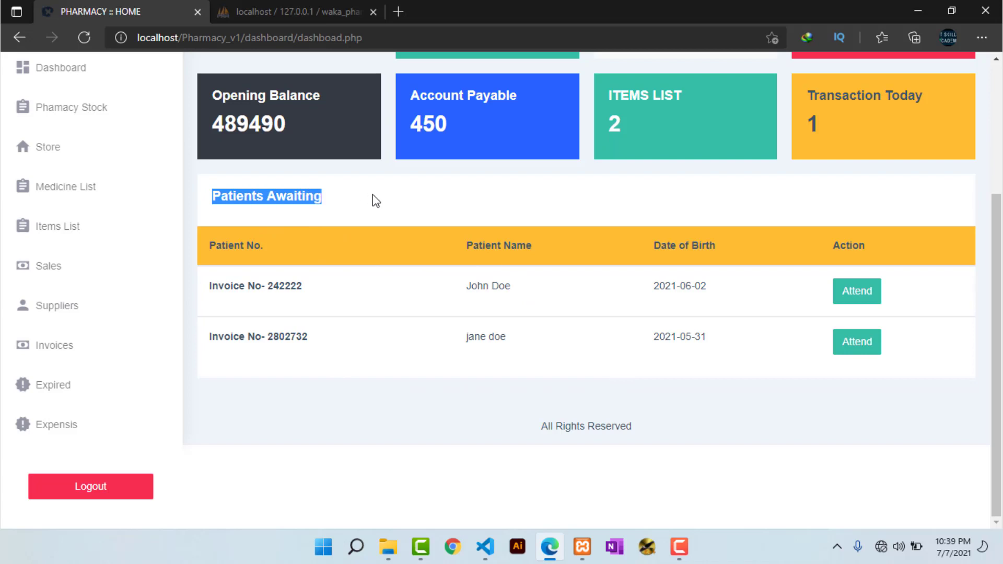
{"action": "scroll", "coordinate": [792, 184], "scroll_direction": "up", "scroll_amount": 2}
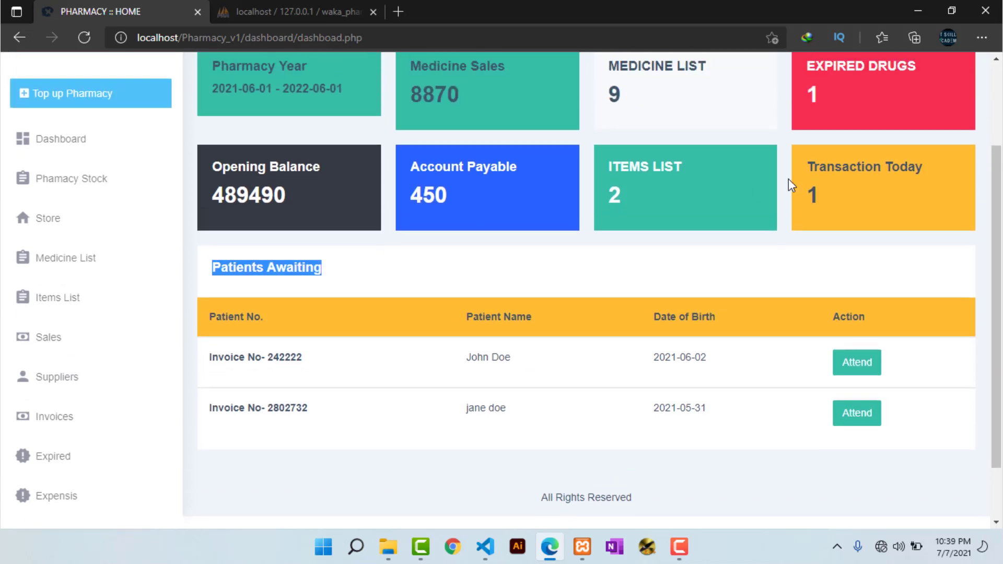
{"action": "left_click_drag", "start_coordinate": [825, 196], "coordinate": [805, 200]}
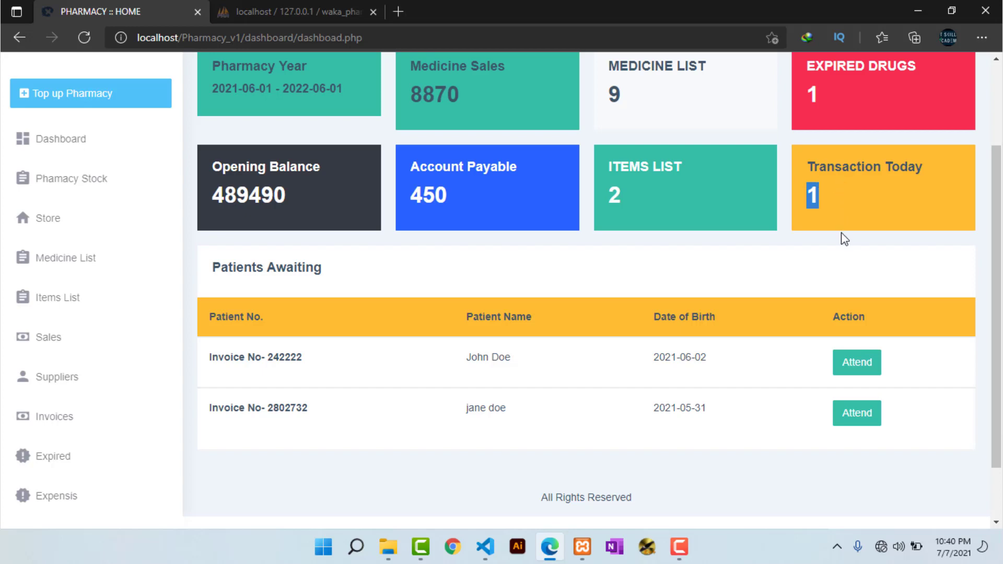
{"action": "scroll", "coordinate": [839, 209], "scroll_direction": "up", "scroll_amount": 2}
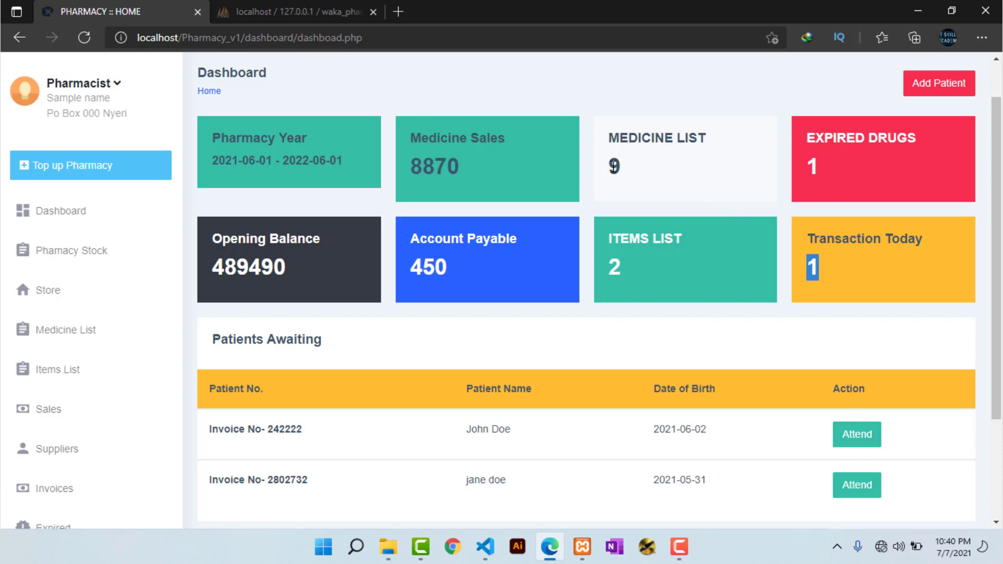
{"action": "double_click", "coordinate": [614, 166]}
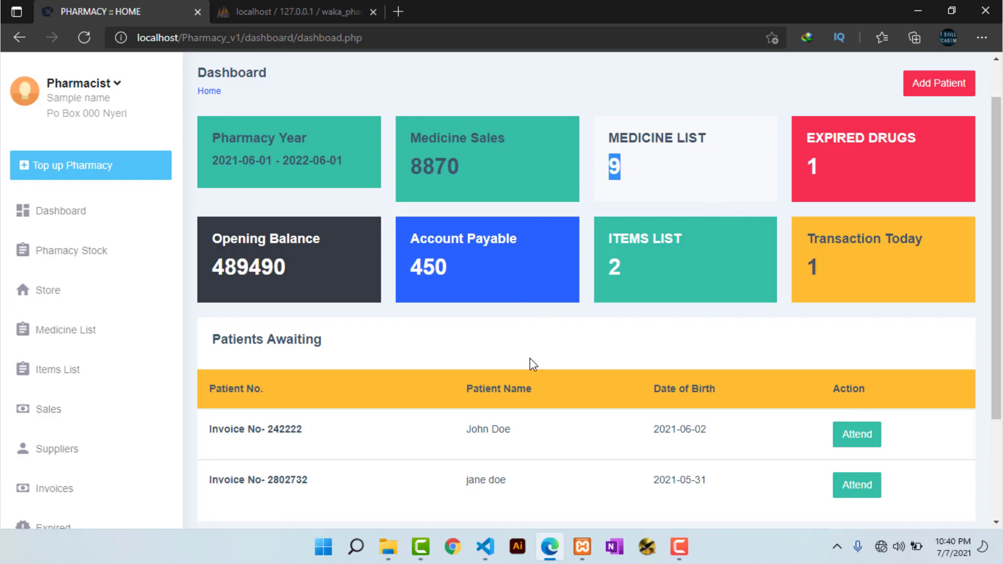
Step: Review the dashboard cards and the patients awaiting list, focusing on the medicine sales figure
{"action": "scroll", "coordinate": [555, 400], "scroll_direction": "down", "scroll_amount": 3}
{"action": "scroll", "coordinate": [555, 400], "scroll_direction": "up", "scroll_amount": 4}
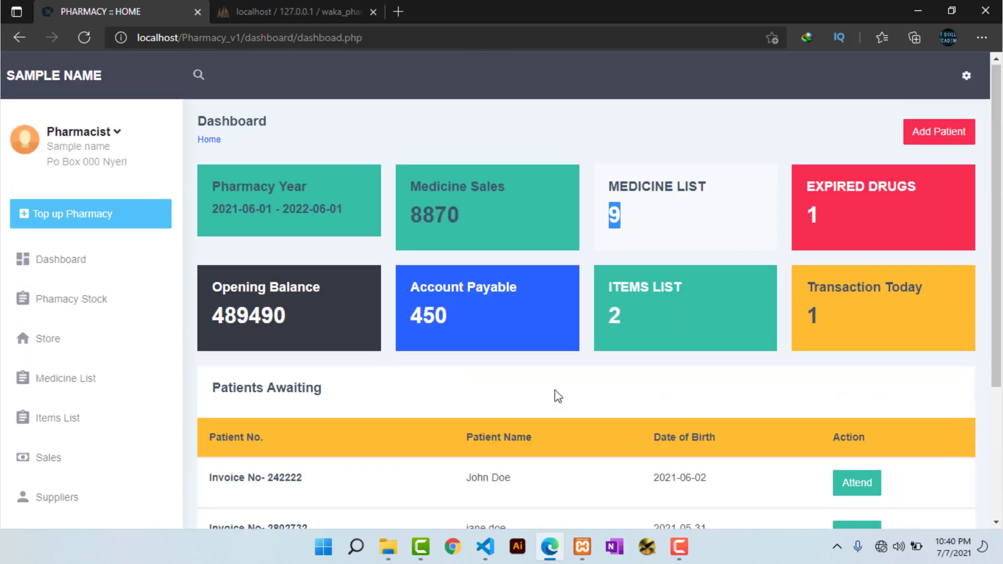
{"action": "double_click", "coordinate": [414, 215]}
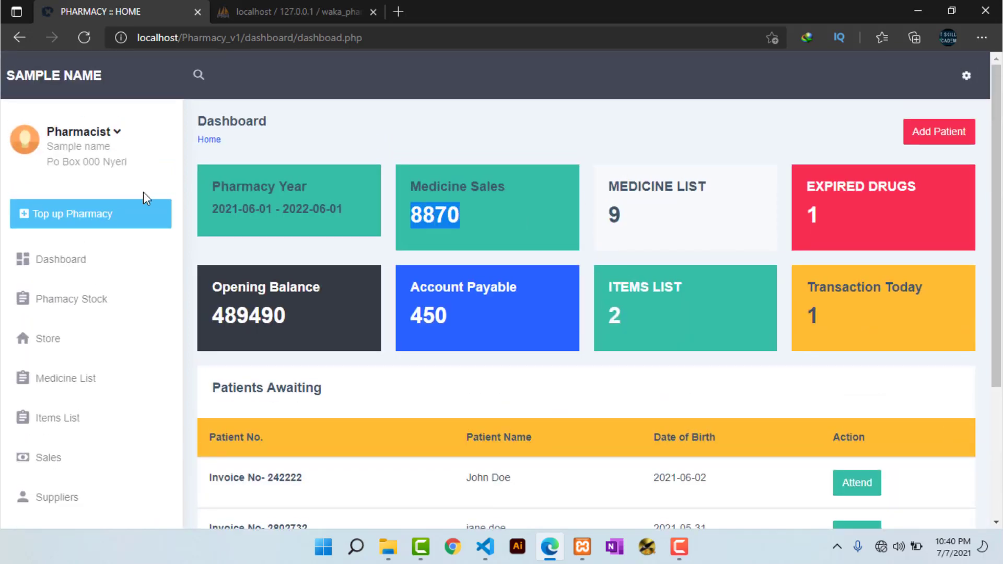
Step: Open the pharmacy stock list and examine each medicine's available stock, price, amount and expiry date
{"action": "left_click", "coordinate": [72, 225]}
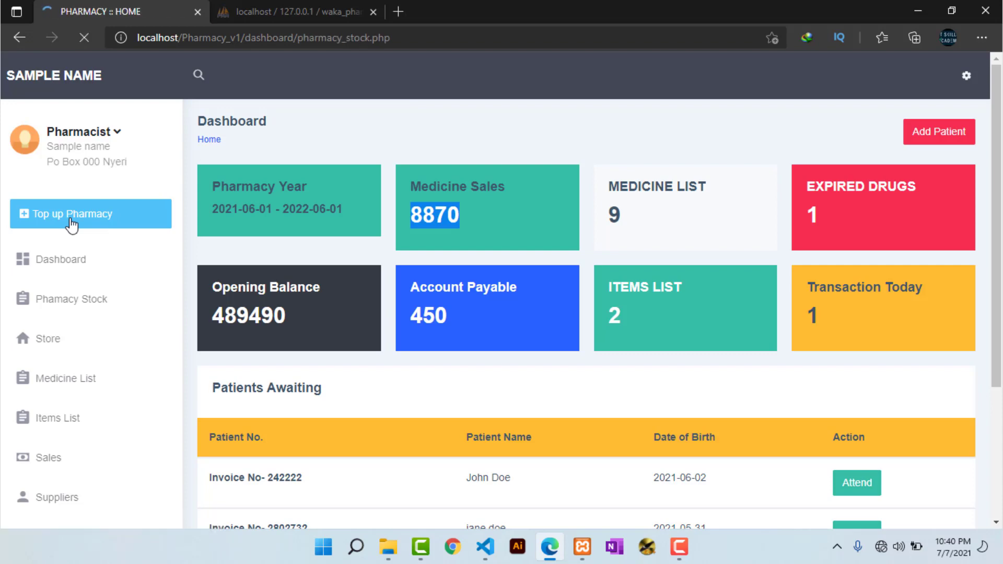
{"action": "scroll", "coordinate": [665, 294], "scroll_direction": "down", "scroll_amount": 5}
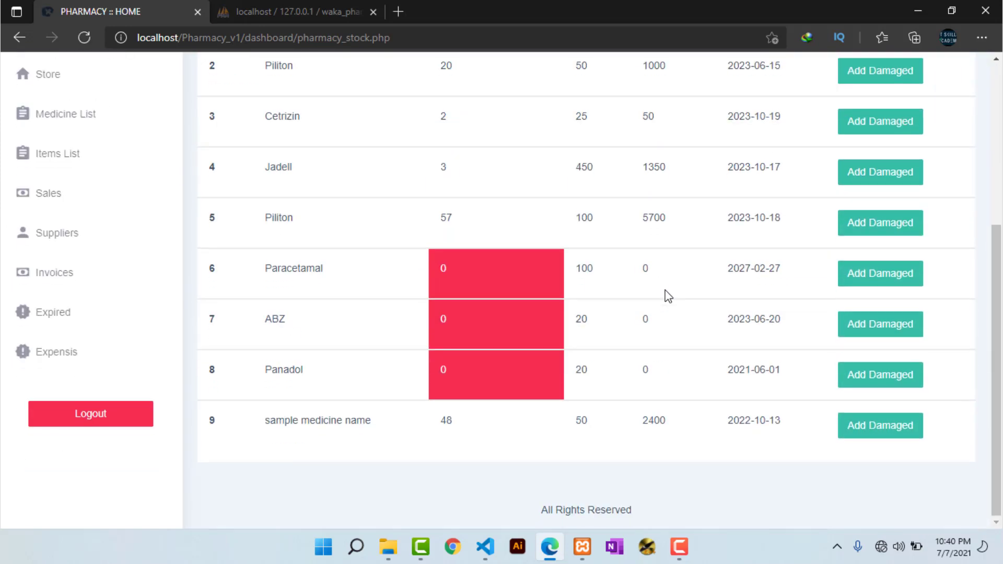
{"action": "scroll", "coordinate": [665, 293], "scroll_direction": "up", "scroll_amount": 5}
{"action": "scroll", "coordinate": [665, 294], "scroll_direction": "down", "scroll_amount": 5}
{"action": "scroll", "coordinate": [662, 288], "scroll_direction": "up", "scroll_amount": 3}
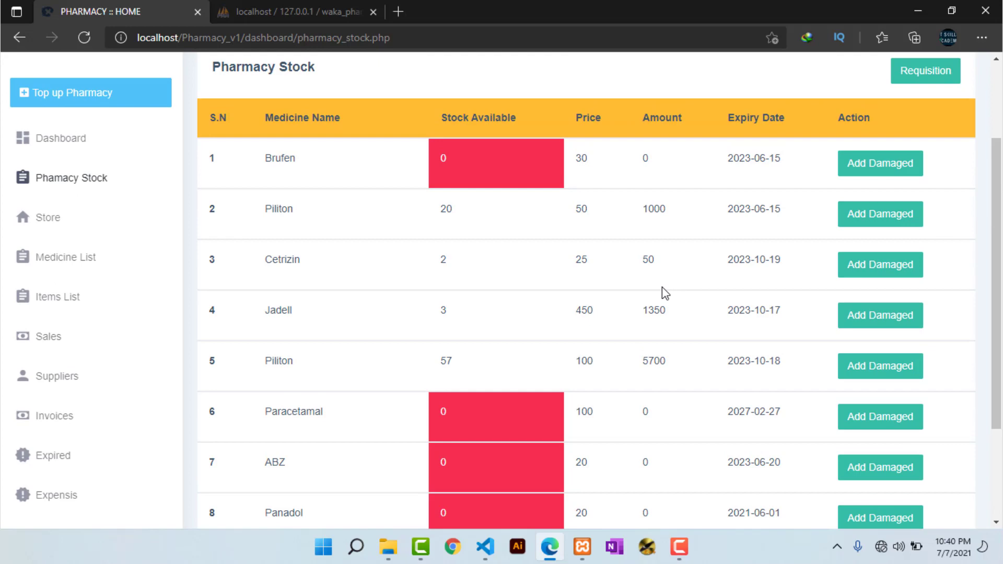
{"action": "scroll", "coordinate": [662, 290], "scroll_direction": "down", "scroll_amount": 2}
{"action": "scroll", "coordinate": [516, 315], "scroll_direction": "up", "scroll_amount": 2}
{"action": "scroll", "coordinate": [516, 315], "scroll_direction": "up", "scroll_amount": 2}
Step: Open the requisition list from the pharmacy stock and receive more of the Piliton batch expiring 2023-10-18
{"action": "left_click", "coordinate": [904, 201]}
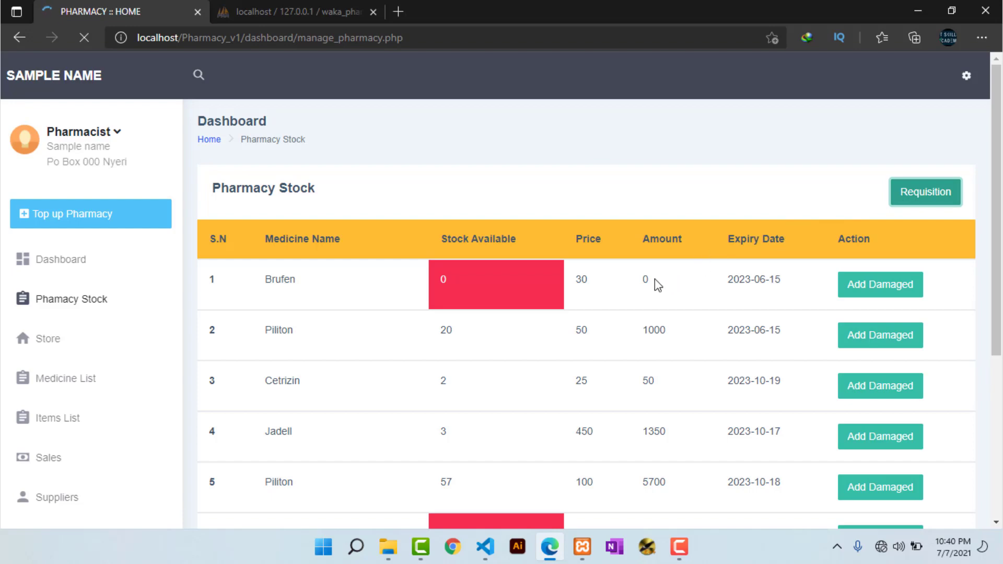
{"action": "scroll", "coordinate": [572, 315], "scroll_direction": "down", "scroll_amount": 5}
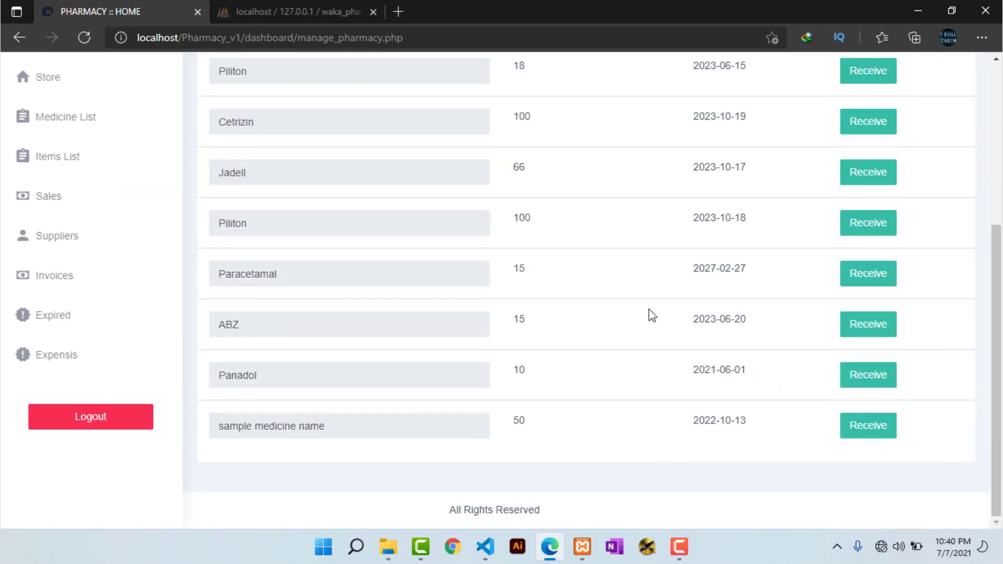
{"action": "left_click", "coordinate": [888, 230]}
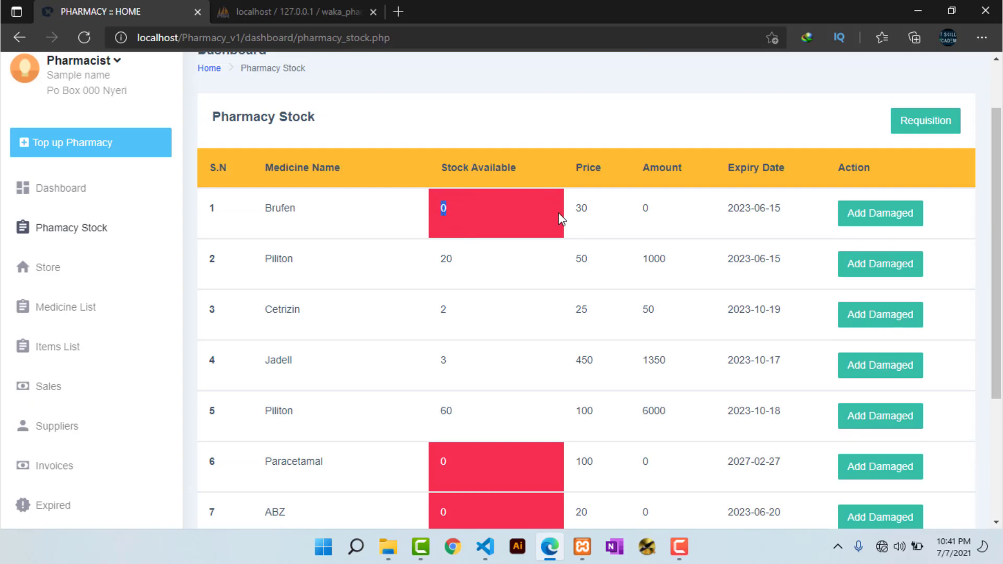
Step: Check the available quantities in the pharmacy stock list, focusing on the stock of Brufen
{"action": "scroll", "coordinate": [527, 234], "scroll_direction": "down", "scroll_amount": 1}
{"action": "scroll", "coordinate": [525, 234], "scroll_direction": "down", "scroll_amount": 4}
{"action": "scroll", "coordinate": [526, 236], "scroll_direction": "up", "scroll_amount": 5}
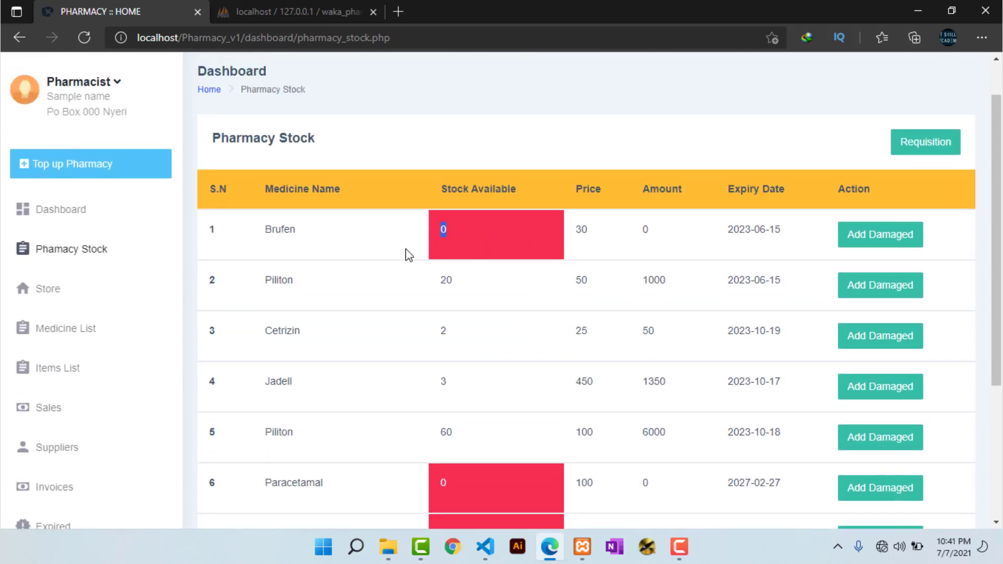
{"action": "scroll", "coordinate": [449, 239], "scroll_direction": "up", "scroll_amount": 1}
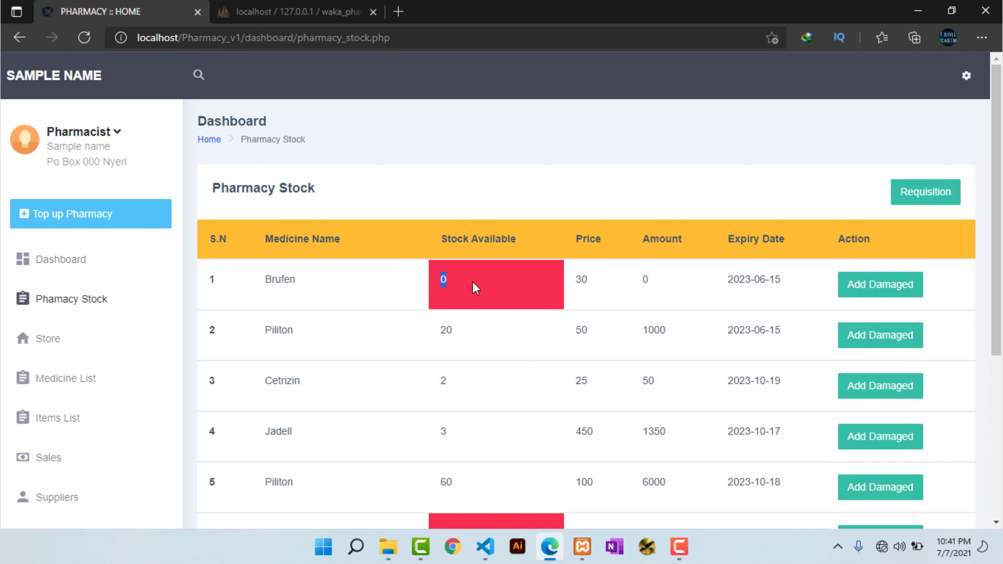
{"action": "left_click", "coordinate": [453, 280]}
{"action": "left_click_drag", "start_coordinate": [453, 281], "coordinate": [416, 285]}
Step: Attend the second patient awaiting on the dashboard and choose Brufen as the prescribed medicine
{"action": "left_click", "coordinate": [55, 270]}
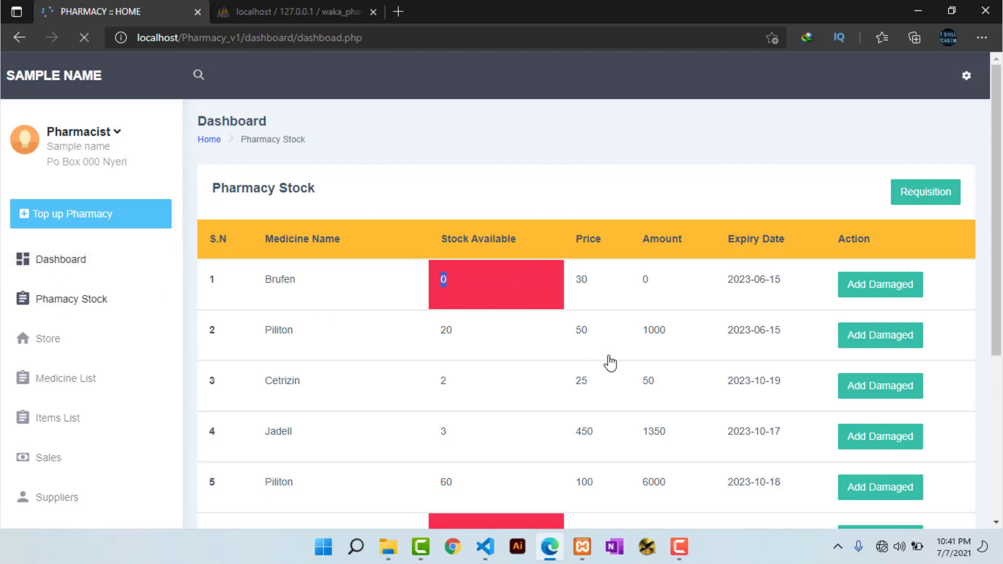
{"action": "scroll", "coordinate": [757, 387], "scroll_direction": "down", "scroll_amount": 3}
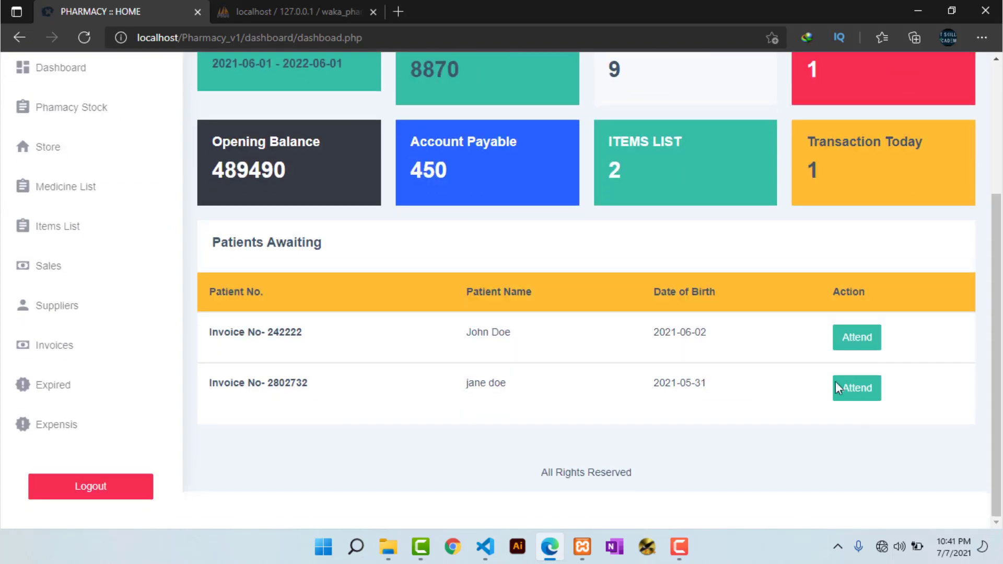
{"action": "left_click", "coordinate": [850, 392]}
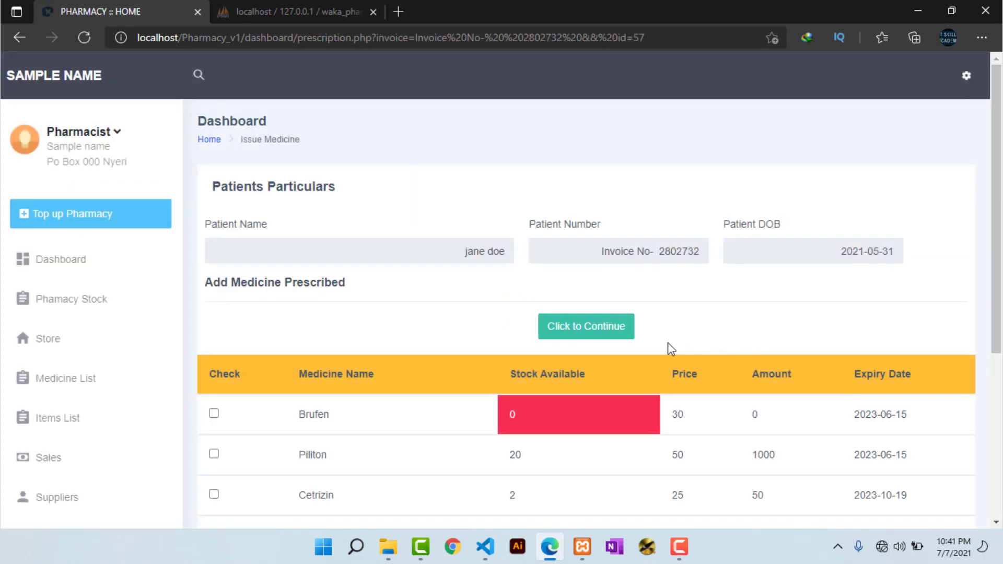
{"action": "scroll", "coordinate": [672, 348], "scroll_direction": "down", "scroll_amount": 4}
{"action": "left_click", "coordinate": [214, 200]}
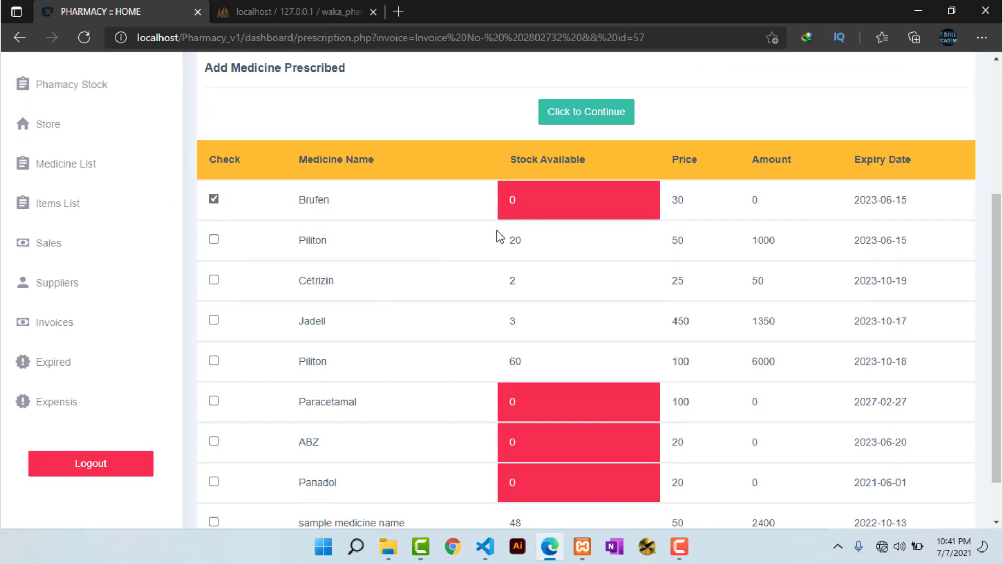
{"action": "scroll", "coordinate": [506, 253], "scroll_direction": "up", "scroll_amount": 3}
{"action": "left_click", "coordinate": [560, 264]}
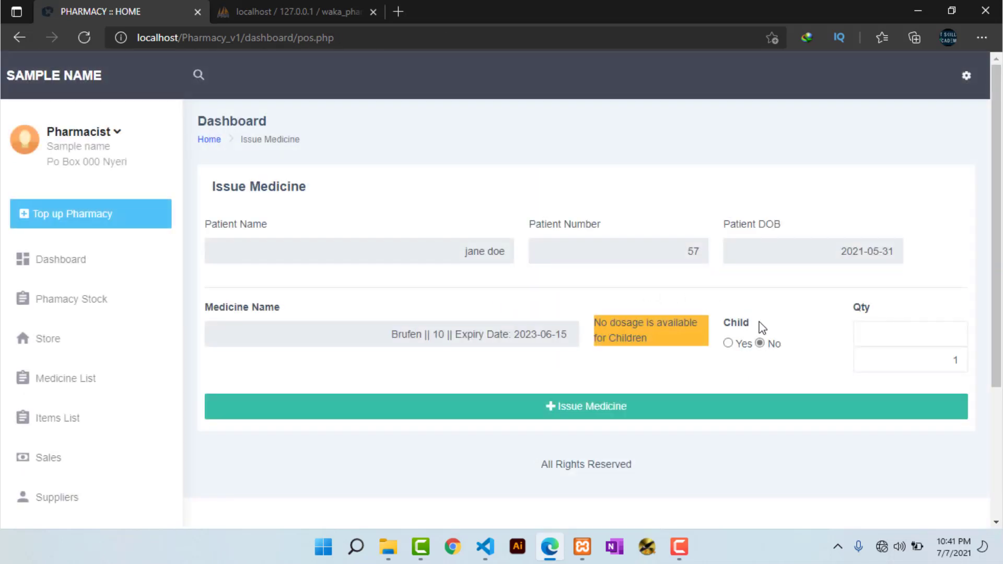
Step: Try to issue a quantity of 3 of Brufen to the patient, with Child left at No, and return to the dashboard
{"action": "left_click", "coordinate": [952, 333]}
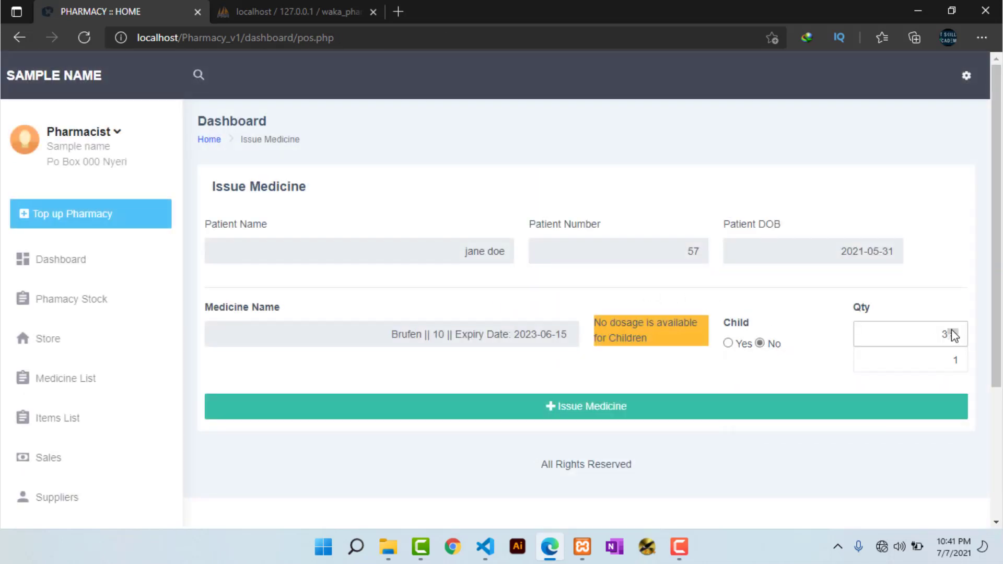
{"action": "left_click", "coordinate": [953, 332]}
{"action": "left_click", "coordinate": [953, 333]}
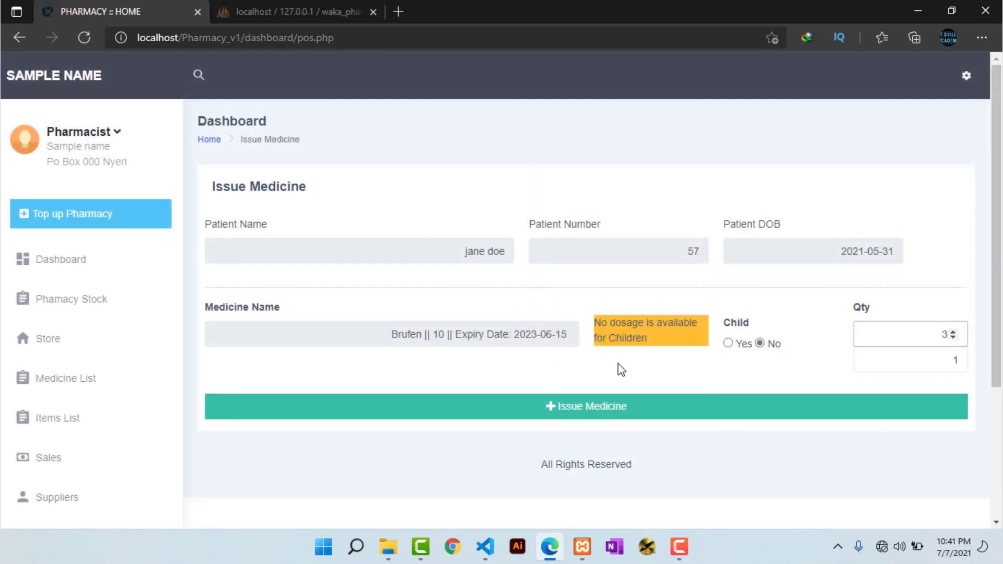
{"action": "left_click", "coordinate": [576, 412]}
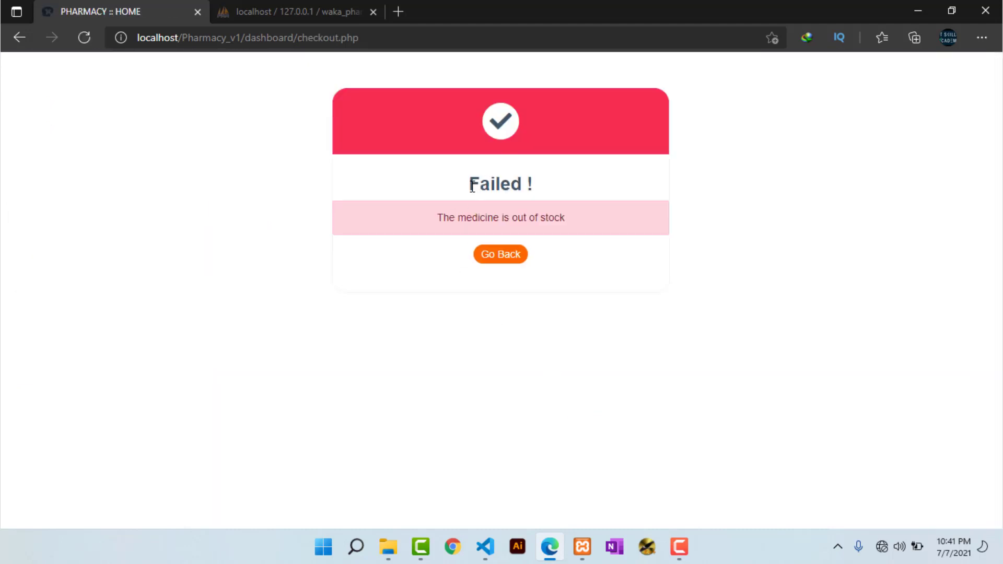
{"action": "left_click_drag", "start_coordinate": [472, 185], "coordinate": [632, 201]}
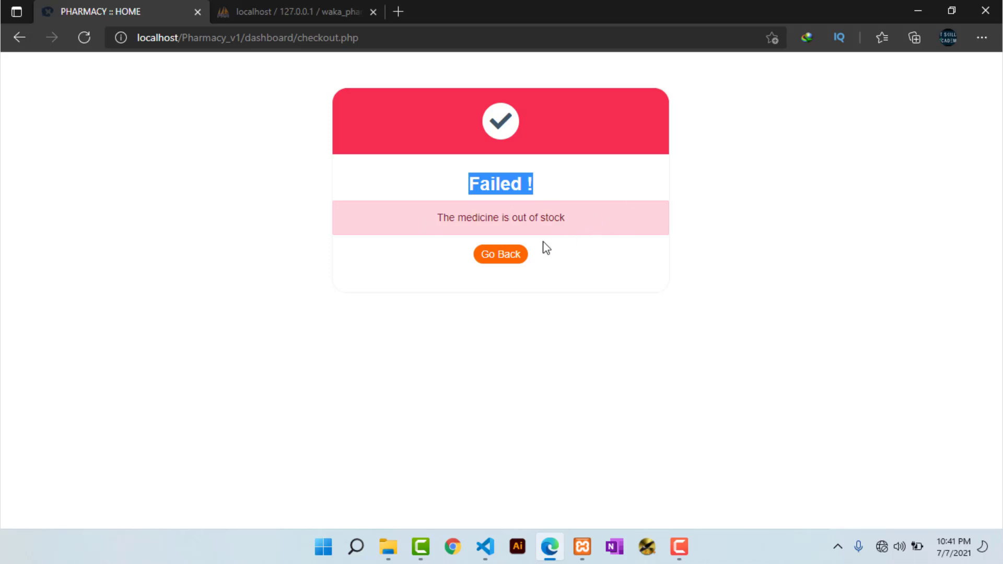
{"action": "left_click", "coordinate": [500, 257]}
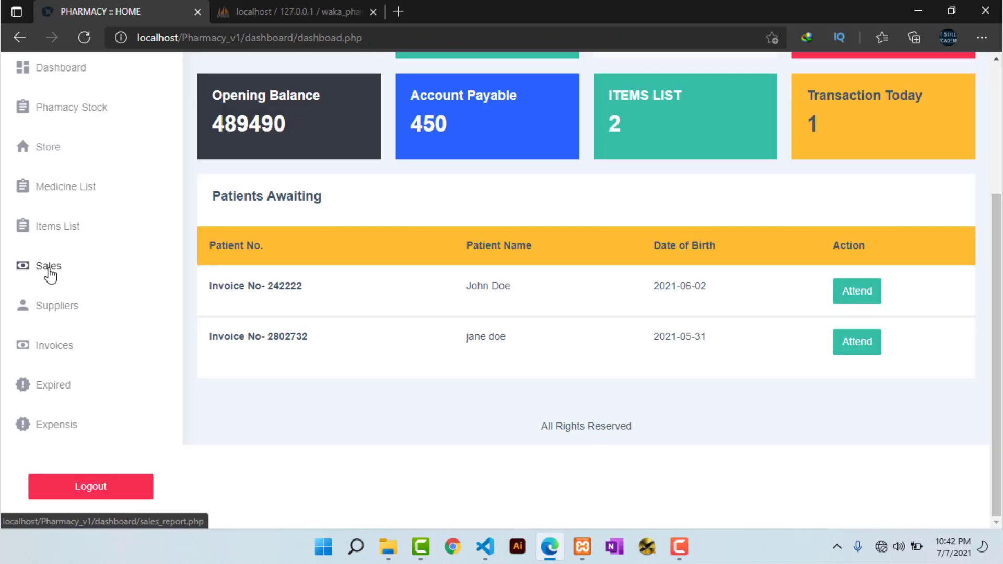
Step: Query the sales report from 07/07/2021 to 07/07/2021 and examine the listed sale's invoice, patient, medicine and price
{"action": "left_click", "coordinate": [50, 273]}
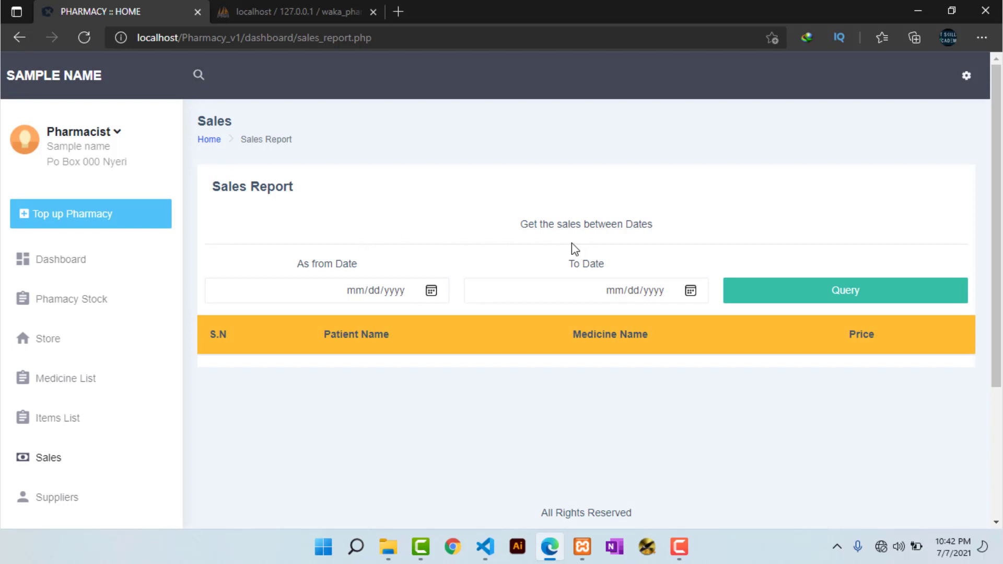
{"action": "left_click", "coordinate": [432, 291]}
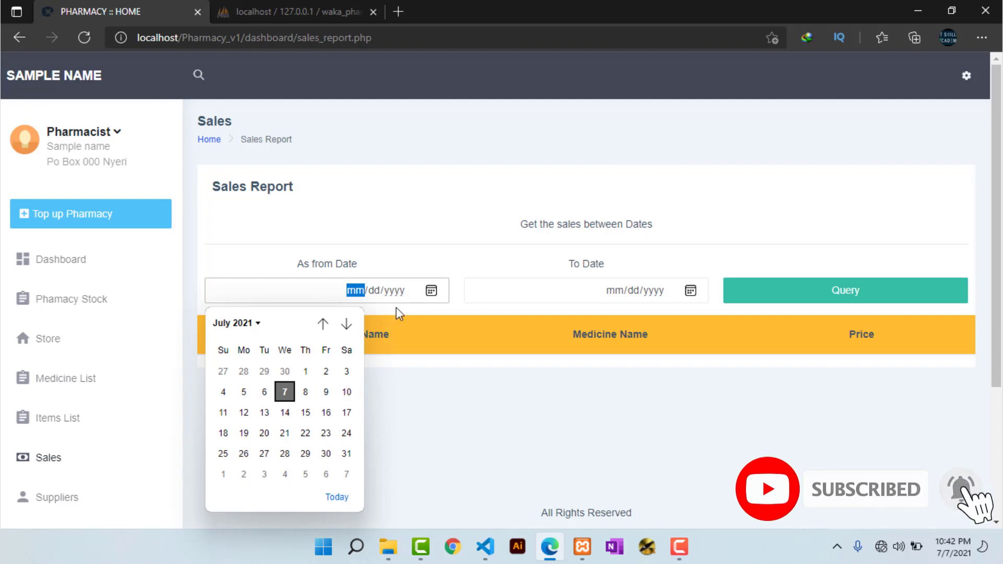
{"action": "left_click", "coordinate": [285, 392]}
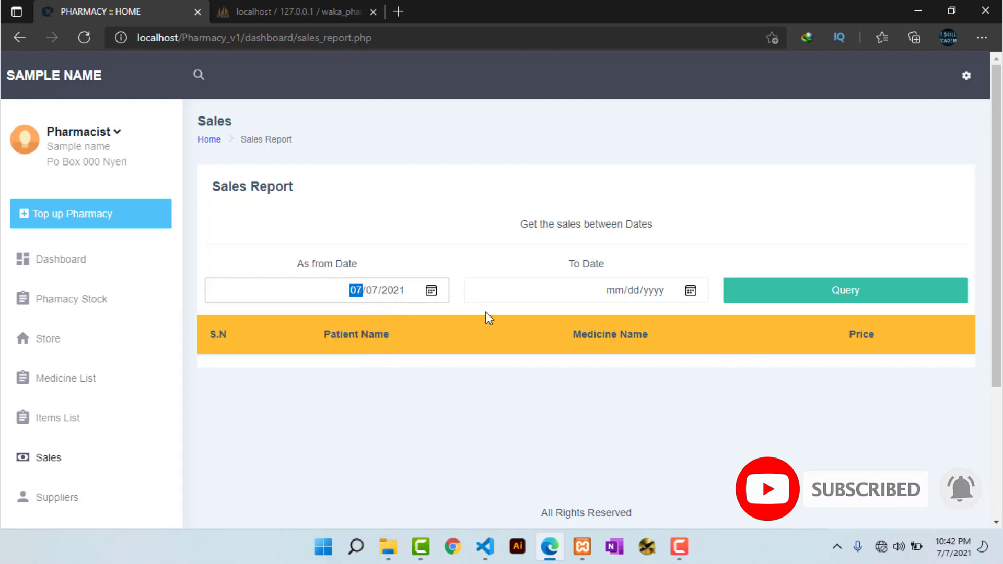
{"action": "left_click", "coordinate": [690, 291]}
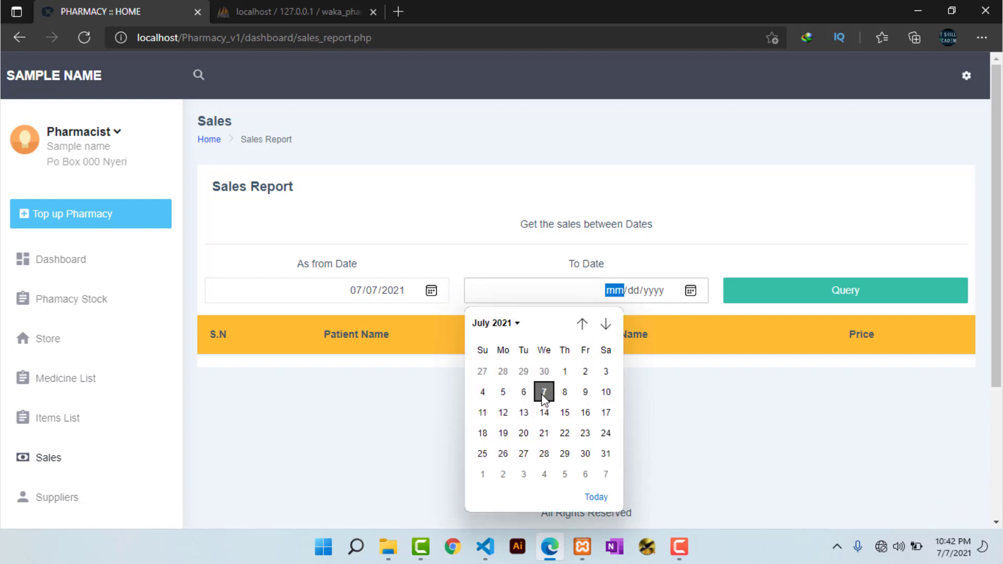
{"action": "left_click", "coordinate": [545, 393]}
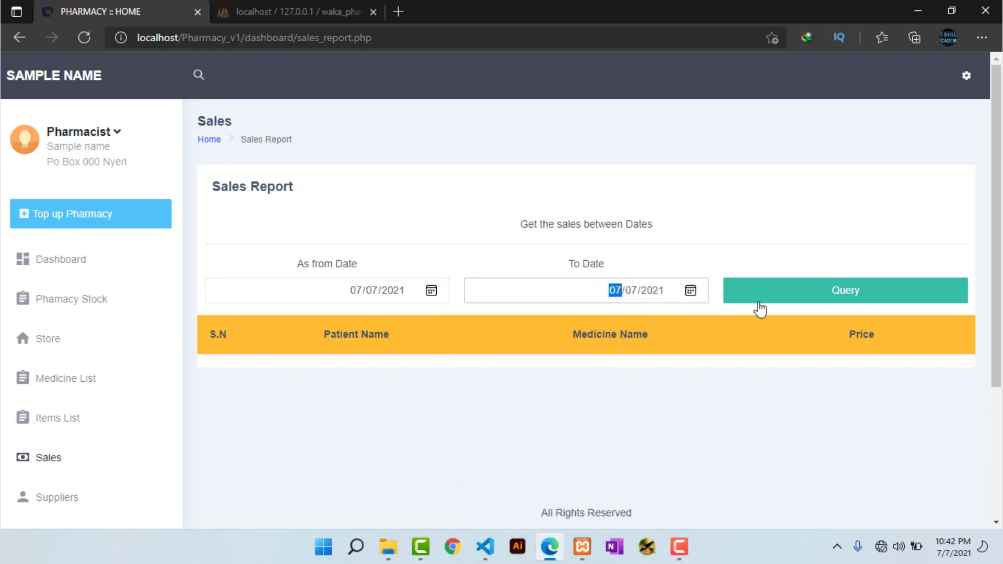
{"action": "left_click", "coordinate": [807, 297]}
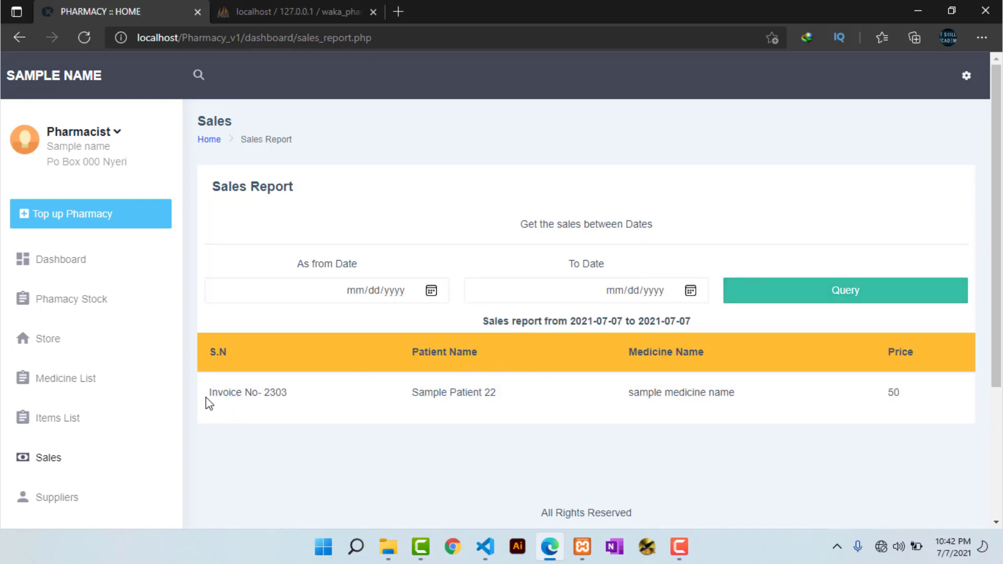
{"action": "left_click_drag", "start_coordinate": [206, 393], "coordinate": [901, 391]}
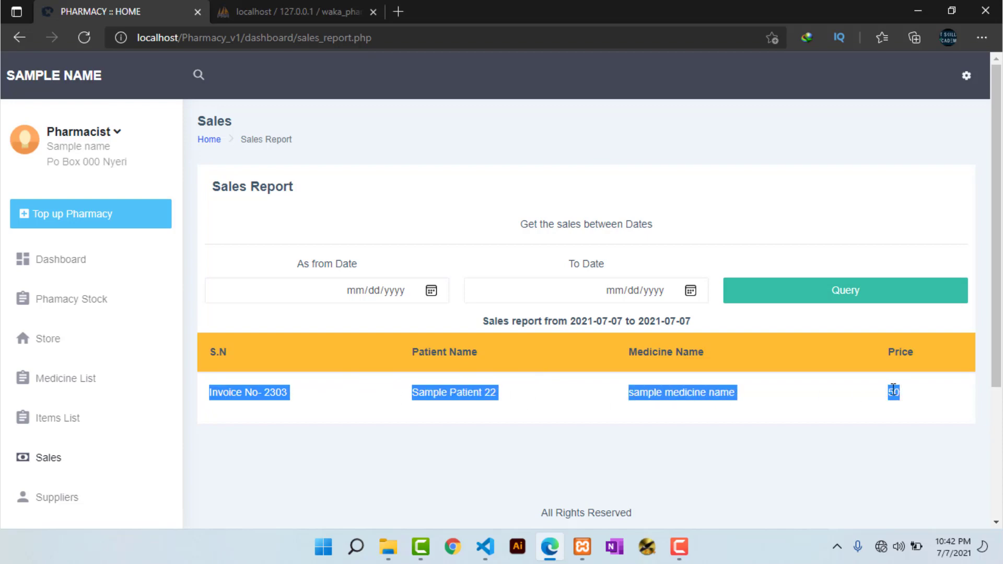